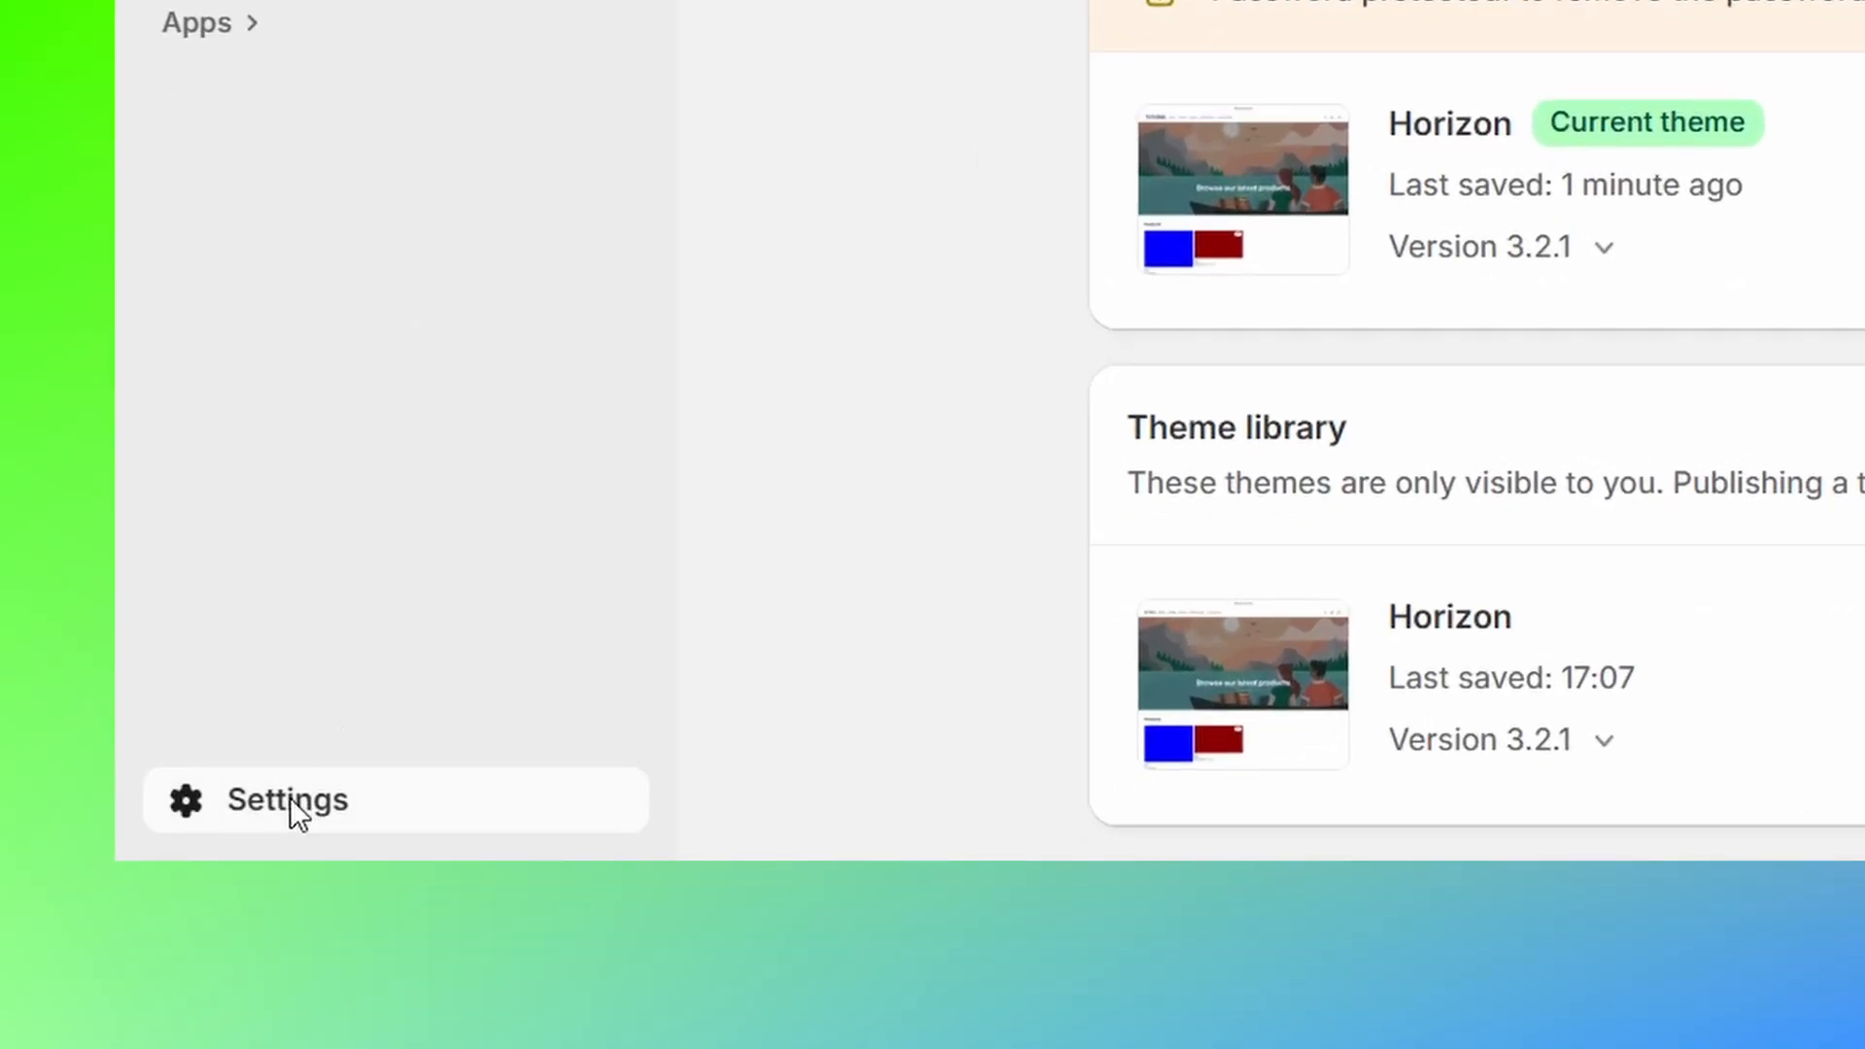
Open the store's shipping and delivery settings and go to the general shipping rates profile.
{"action": "left_click", "coordinate": [193, 913]}
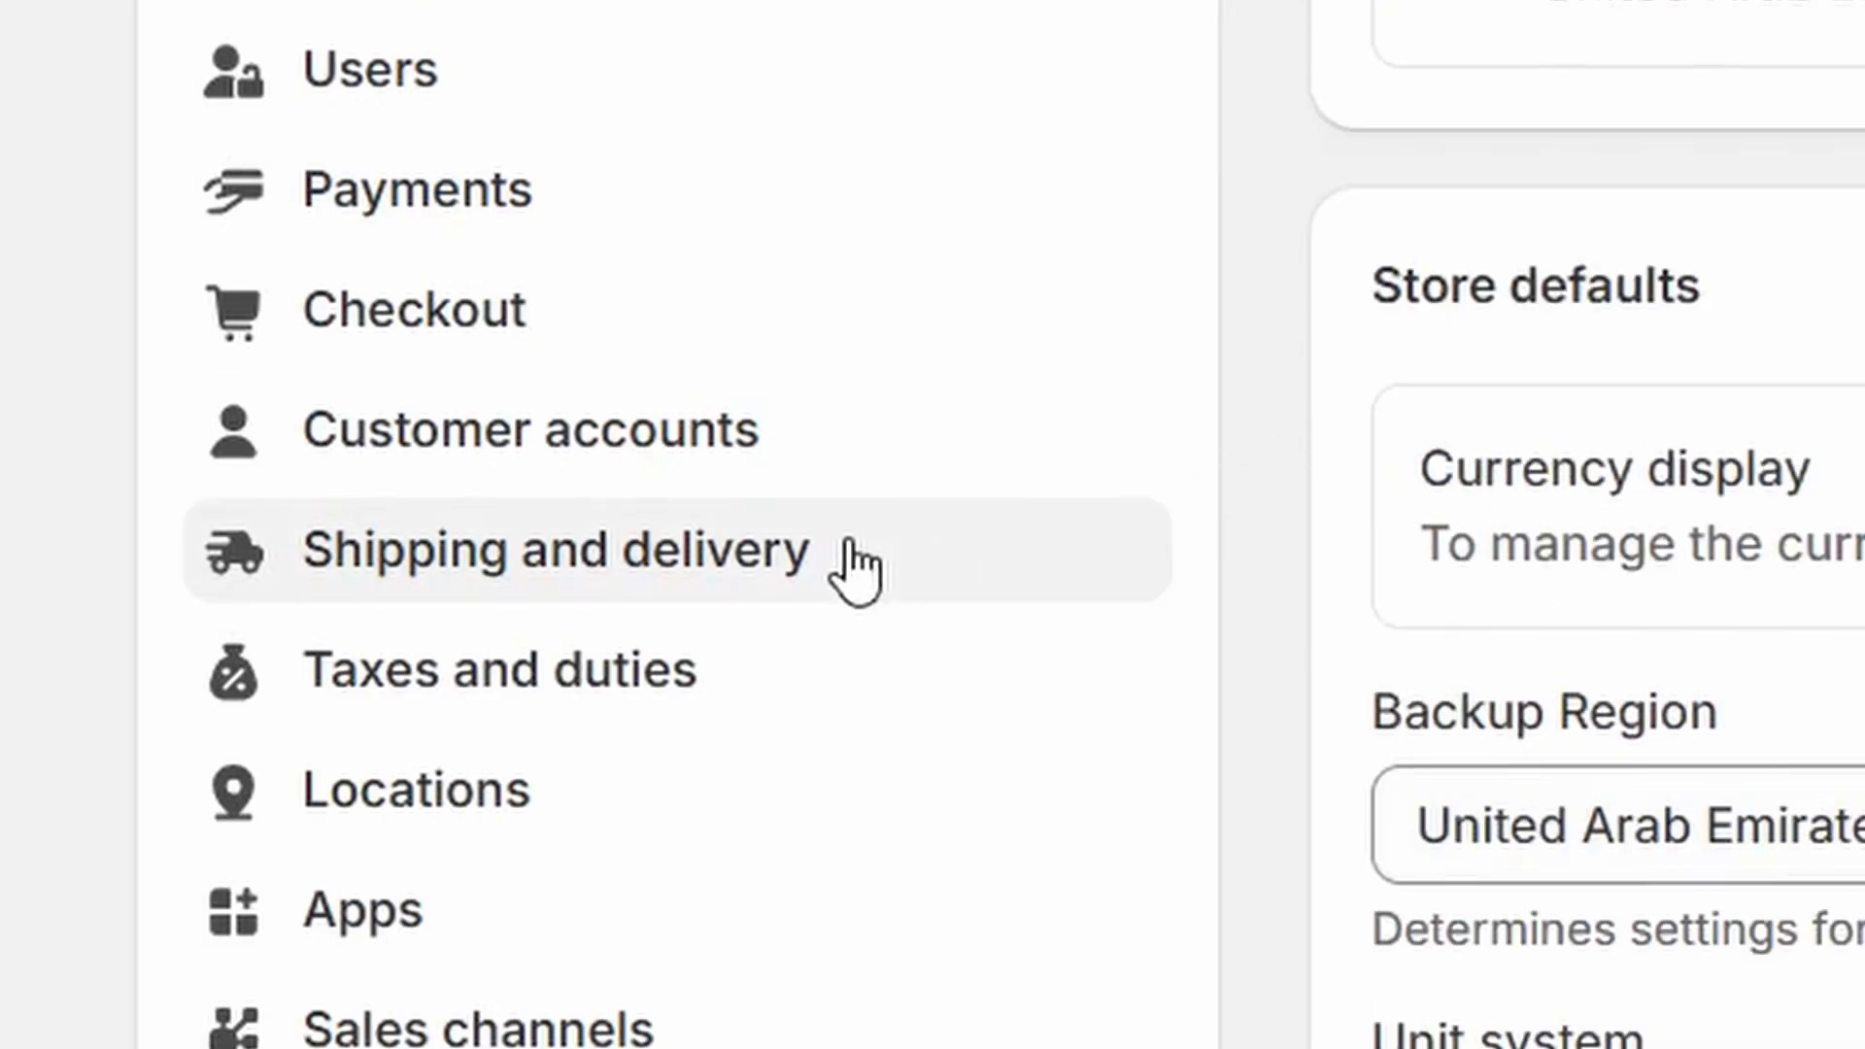
{"action": "left_click", "coordinate": [714, 574]}
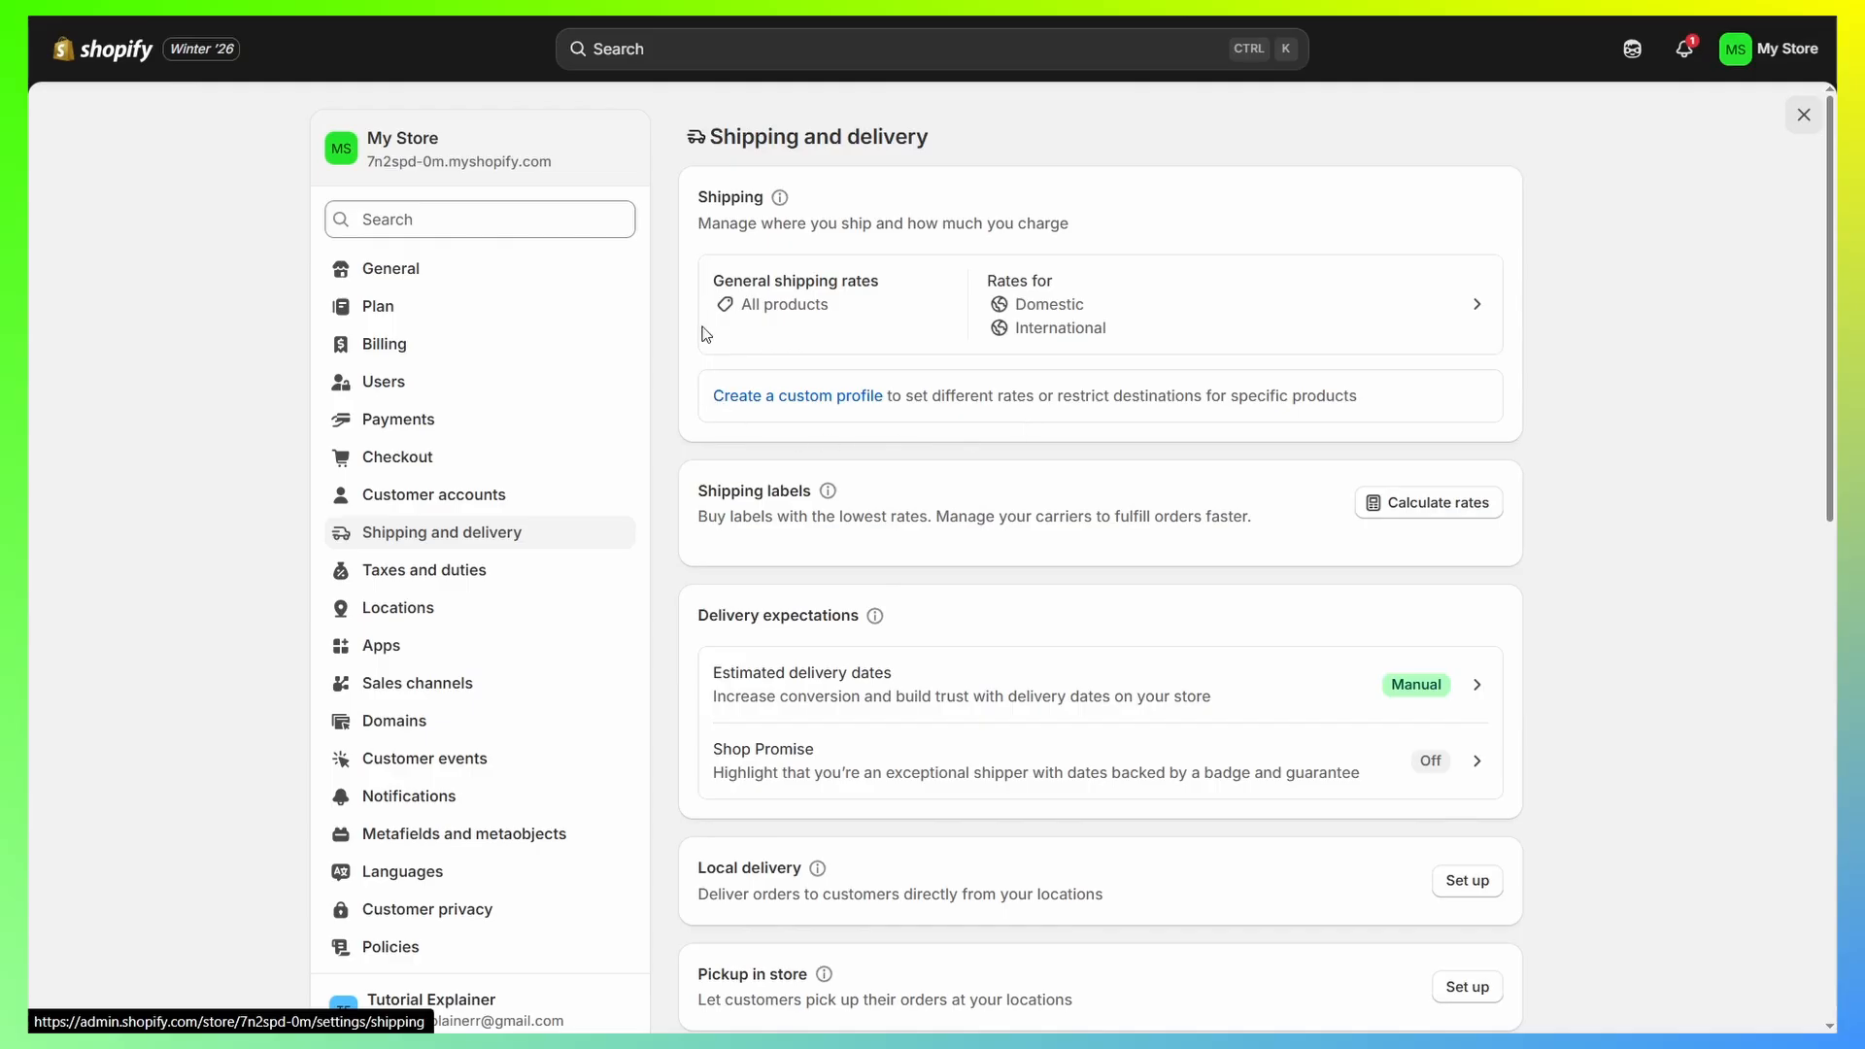
{"action": "left_click_drag", "start_coordinate": [702, 197], "coordinate": [764, 194]}
{"action": "left_click_drag", "start_coordinate": [614, 218], "coordinate": [622, 223]}
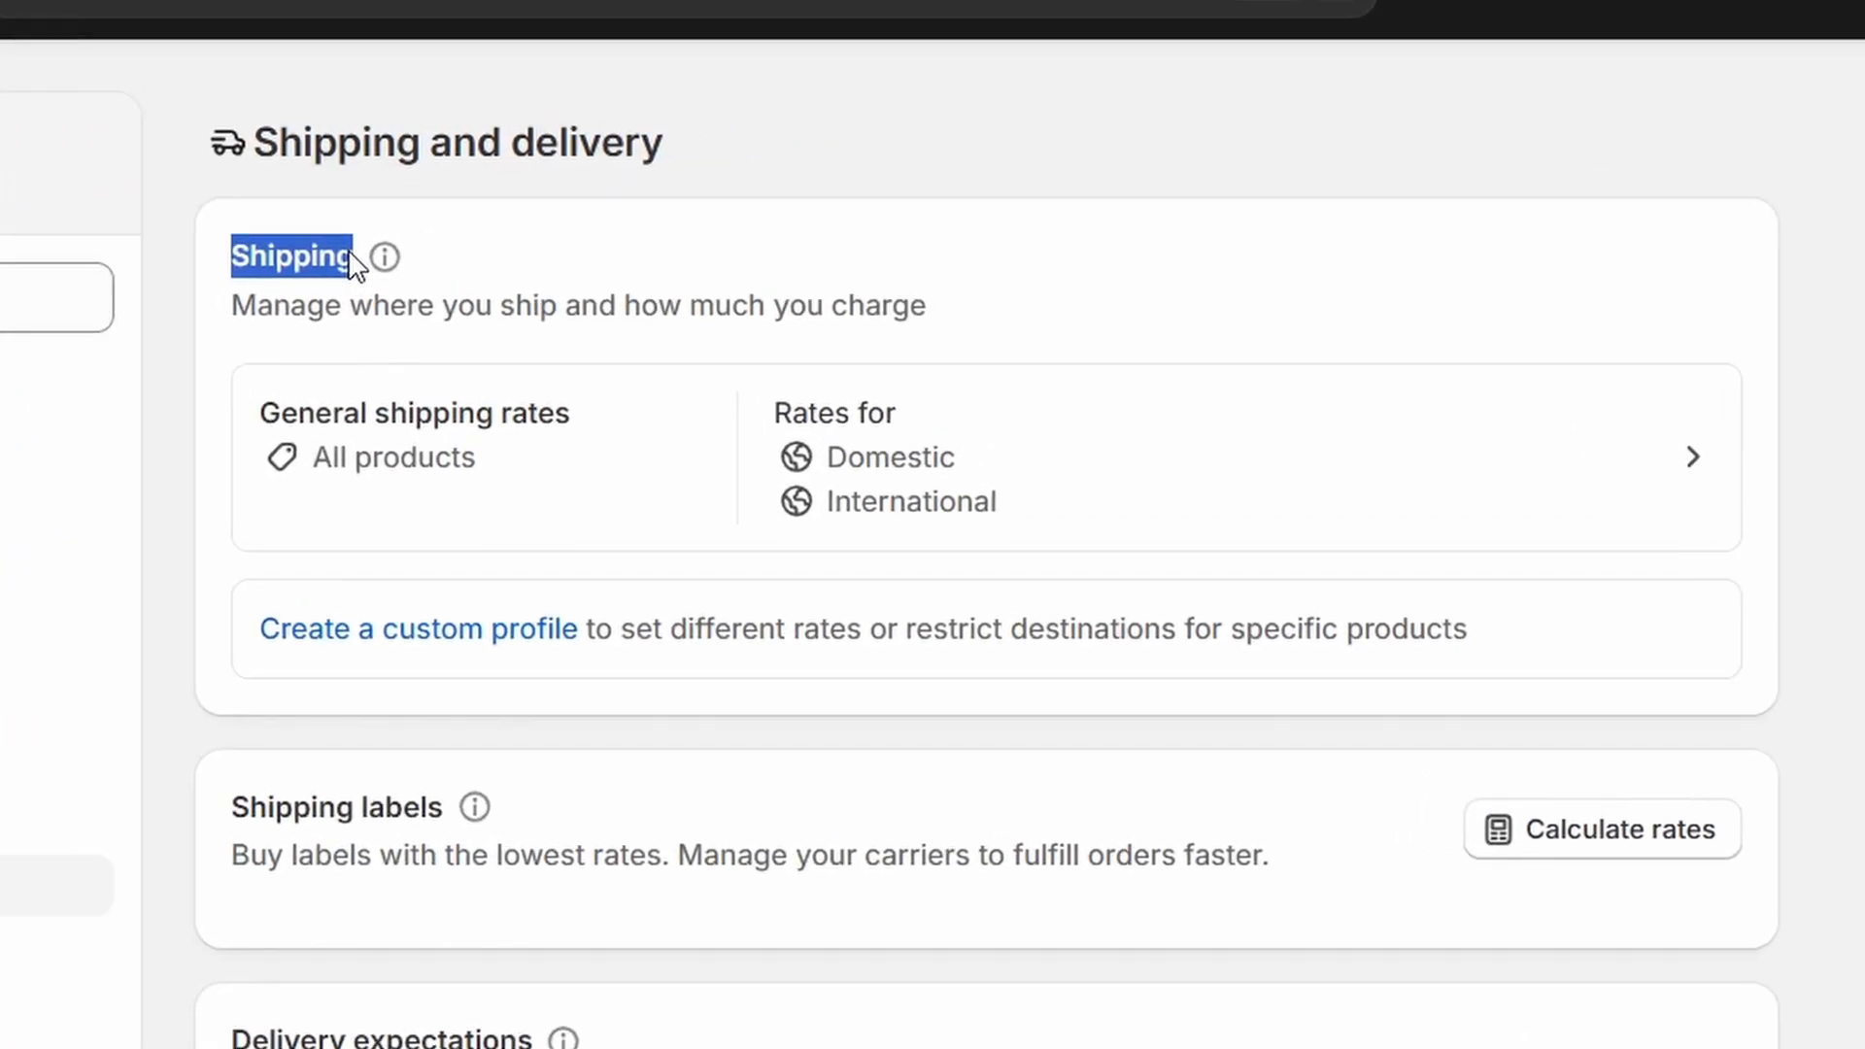
{"action": "left_click", "coordinate": [1405, 507]}
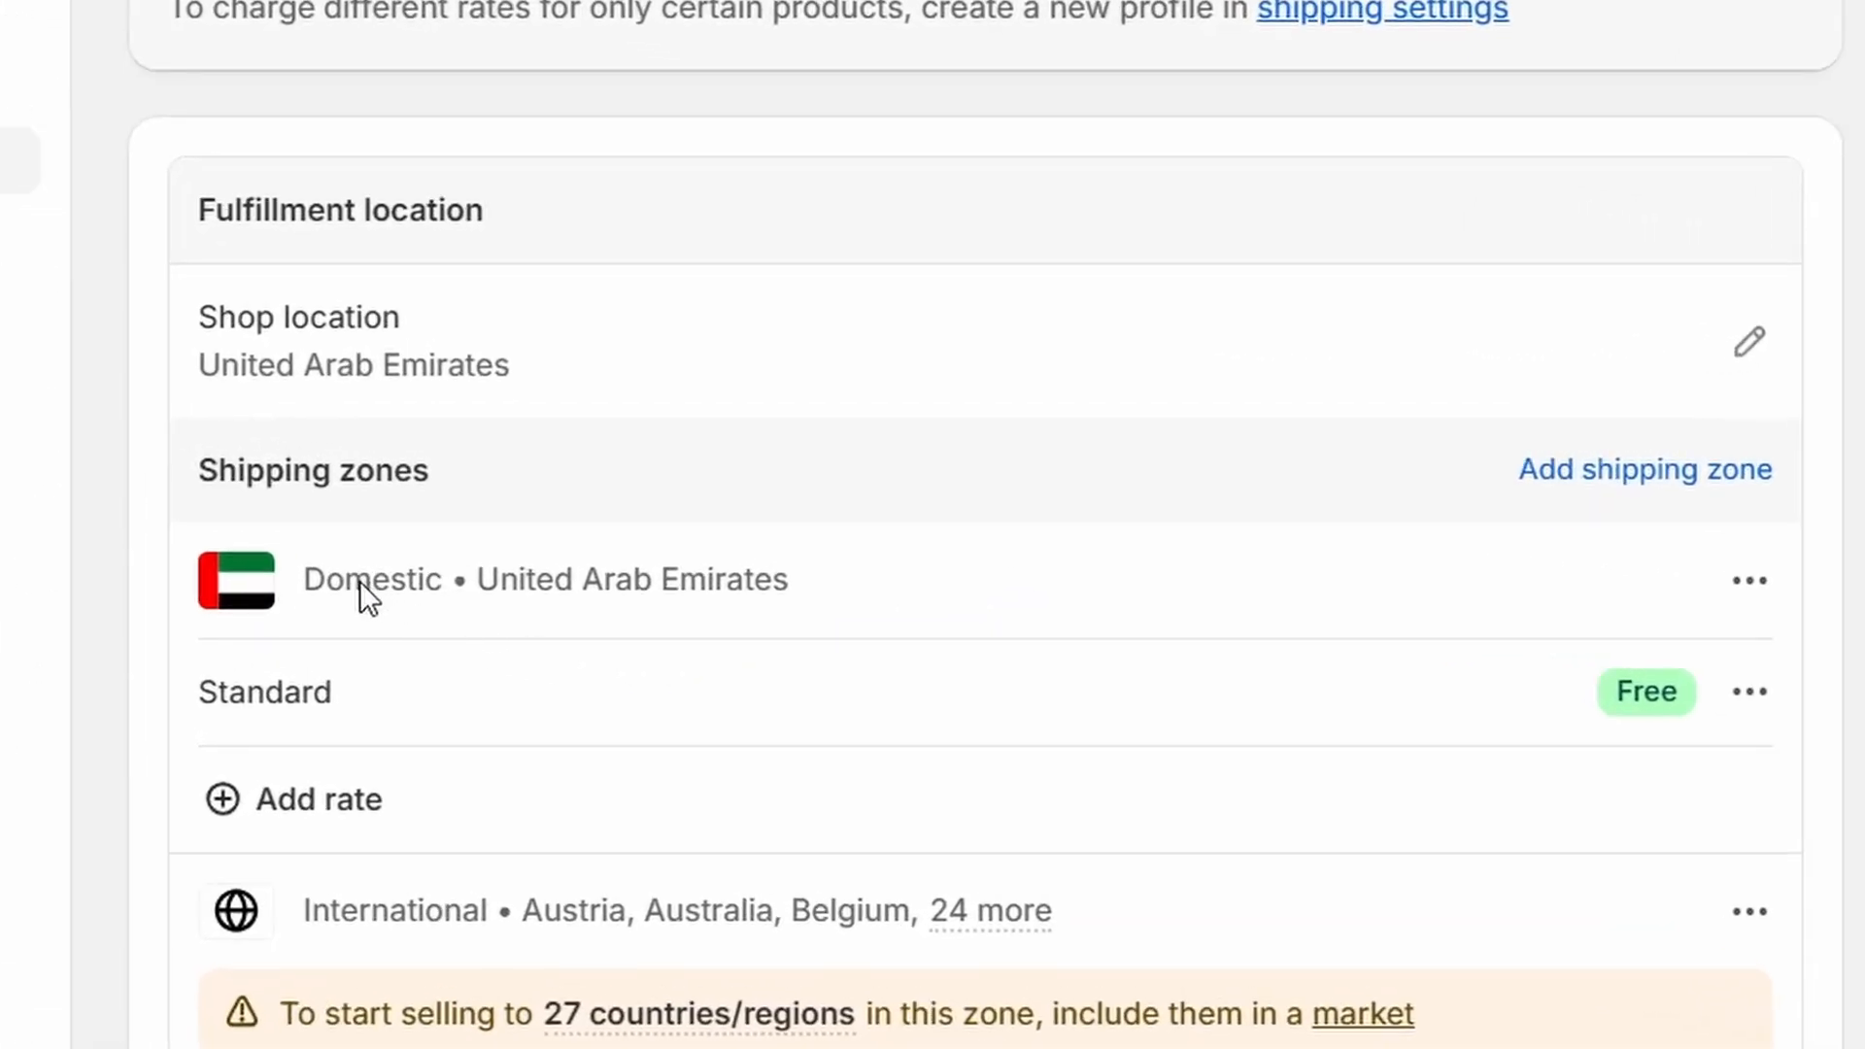
Open the domestic zone's Standard rate for editing and close it without making changes.
{"action": "scroll", "coordinate": [410, 515], "scroll_direction": "down", "scroll_amount": 3}
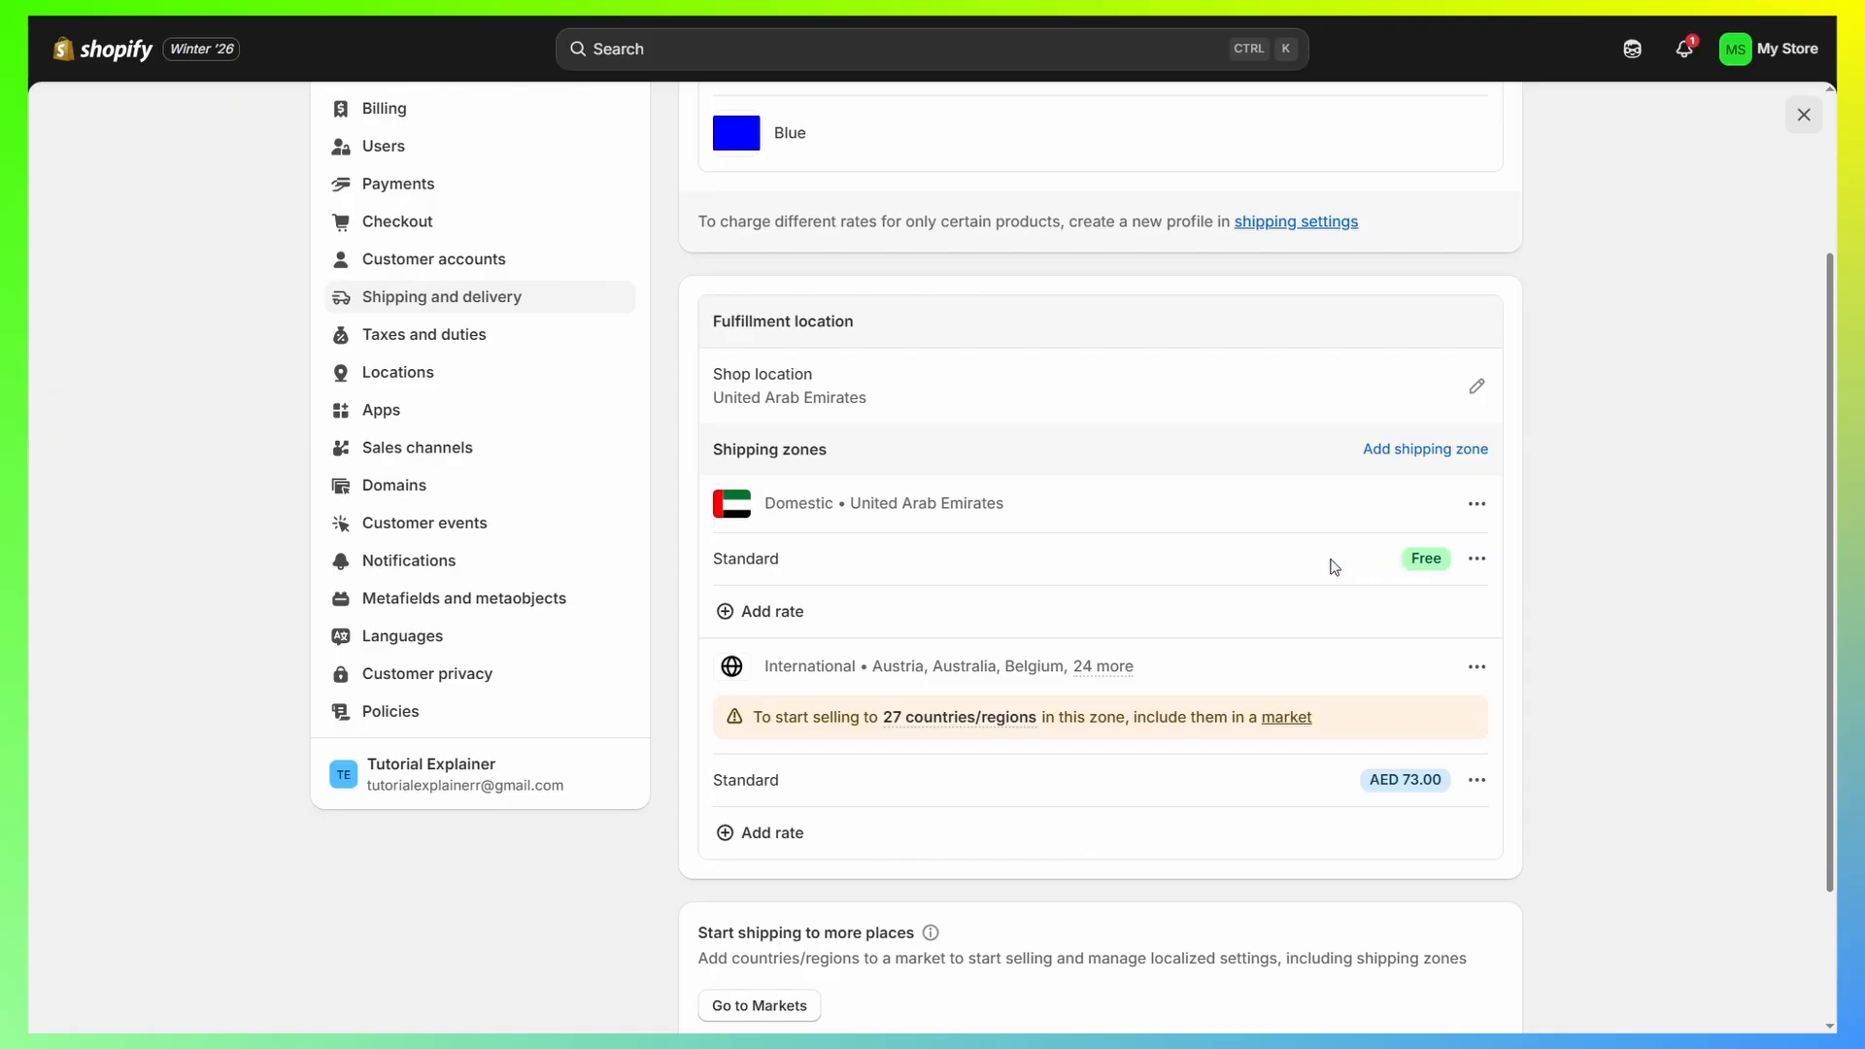
{"action": "left_click", "coordinate": [1478, 564]}
{"action": "left_click", "coordinate": [1456, 610]}
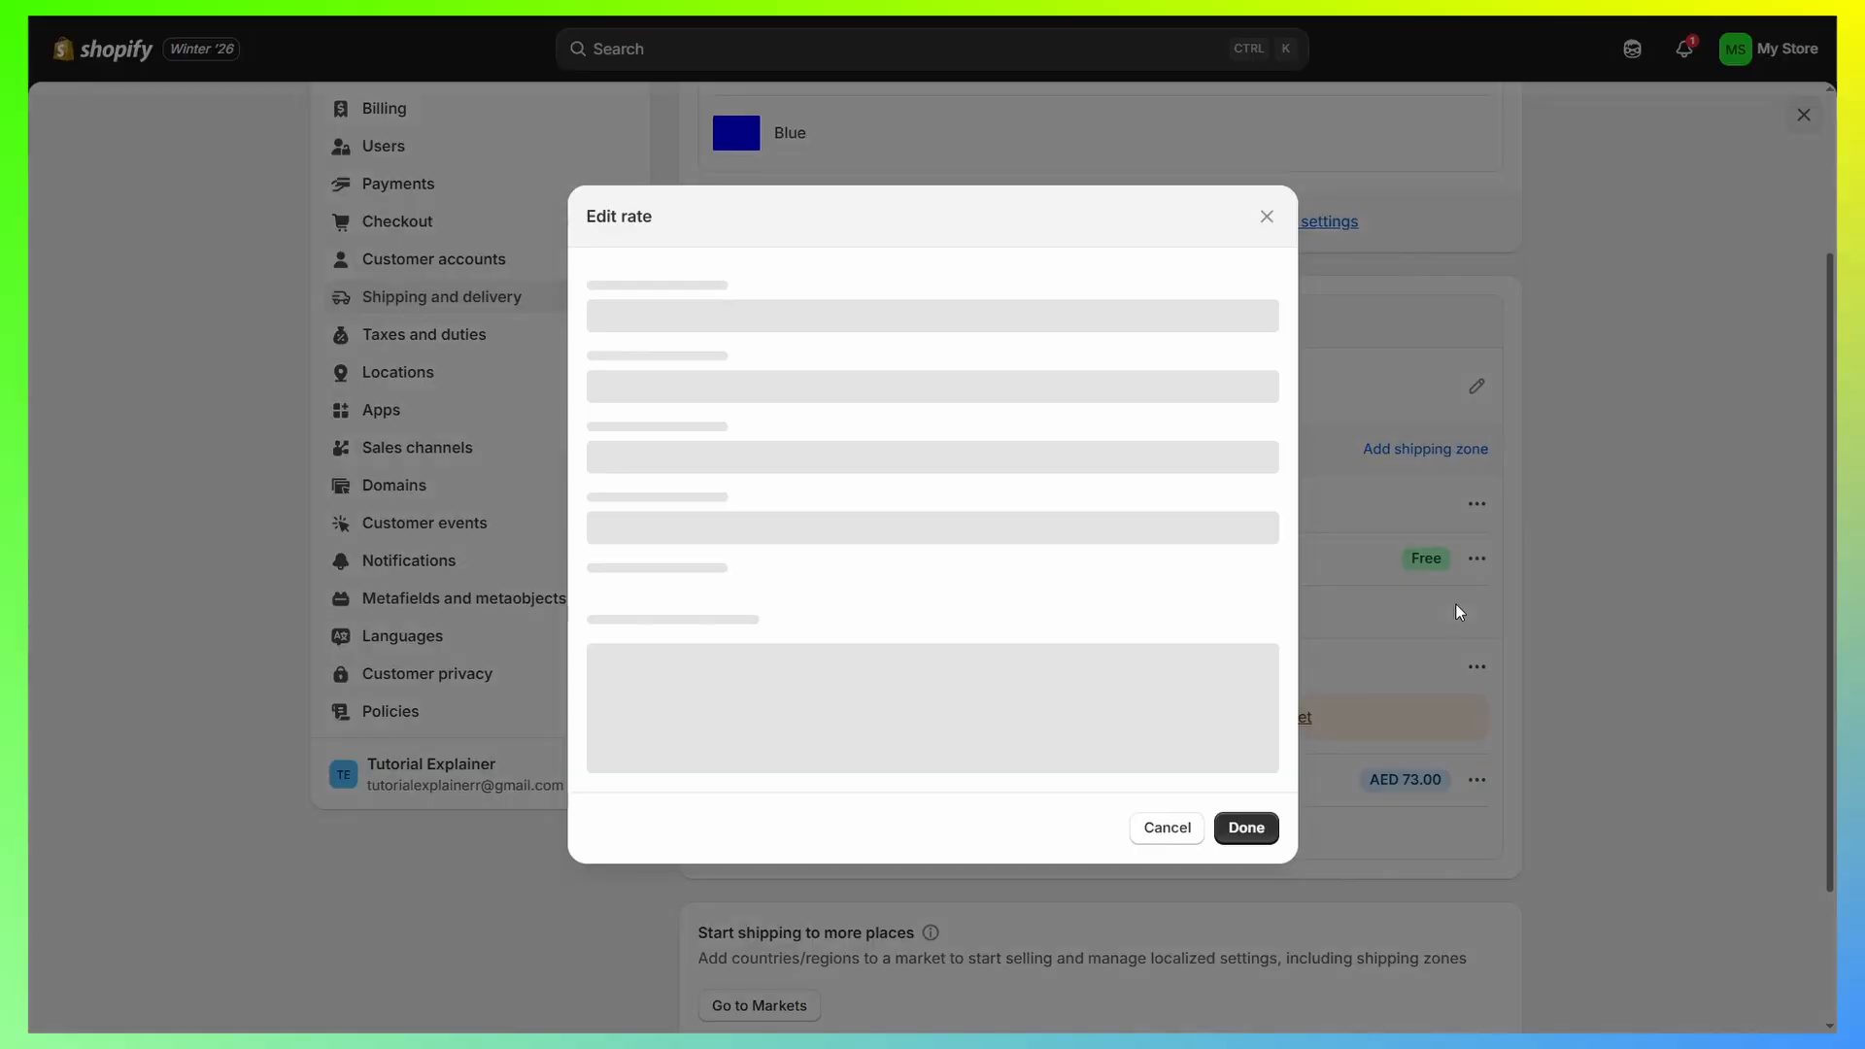
{"action": "left_click", "coordinate": [1265, 219]}
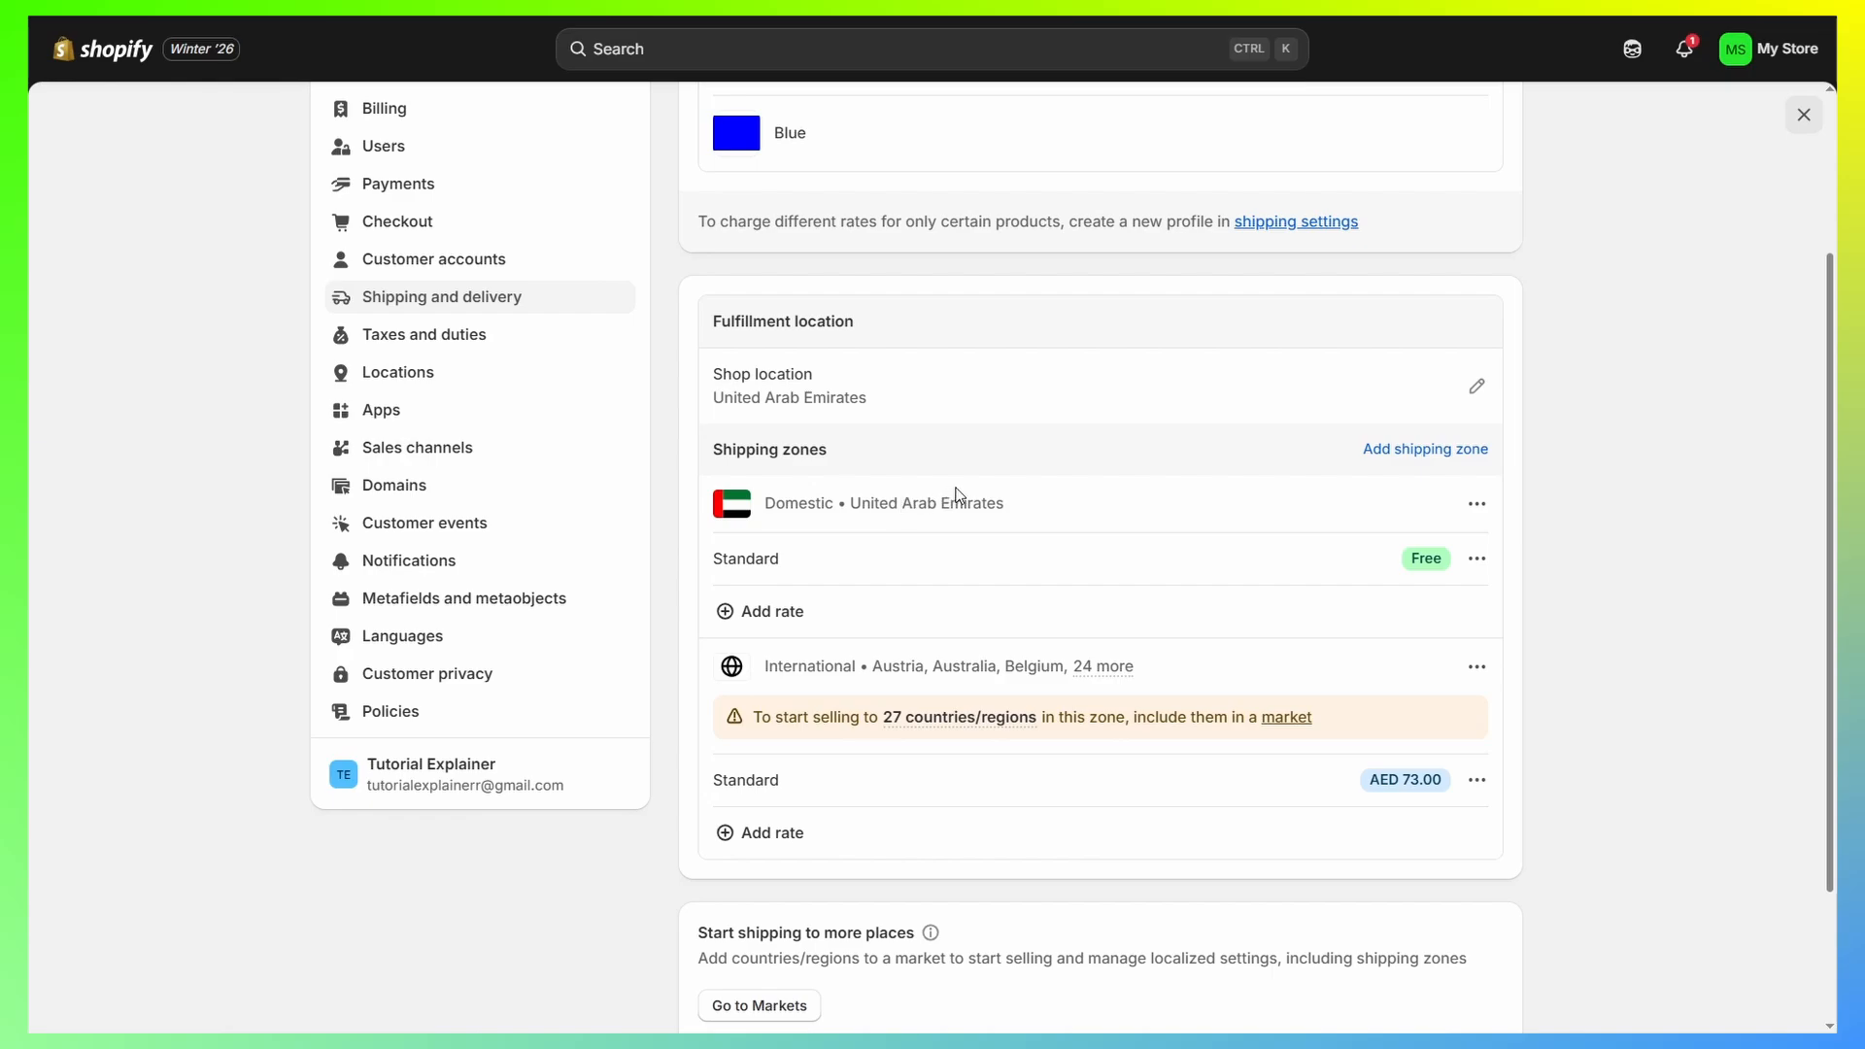
{"action": "scroll", "coordinate": [959, 496], "scroll_direction": "down", "scroll_amount": 1}
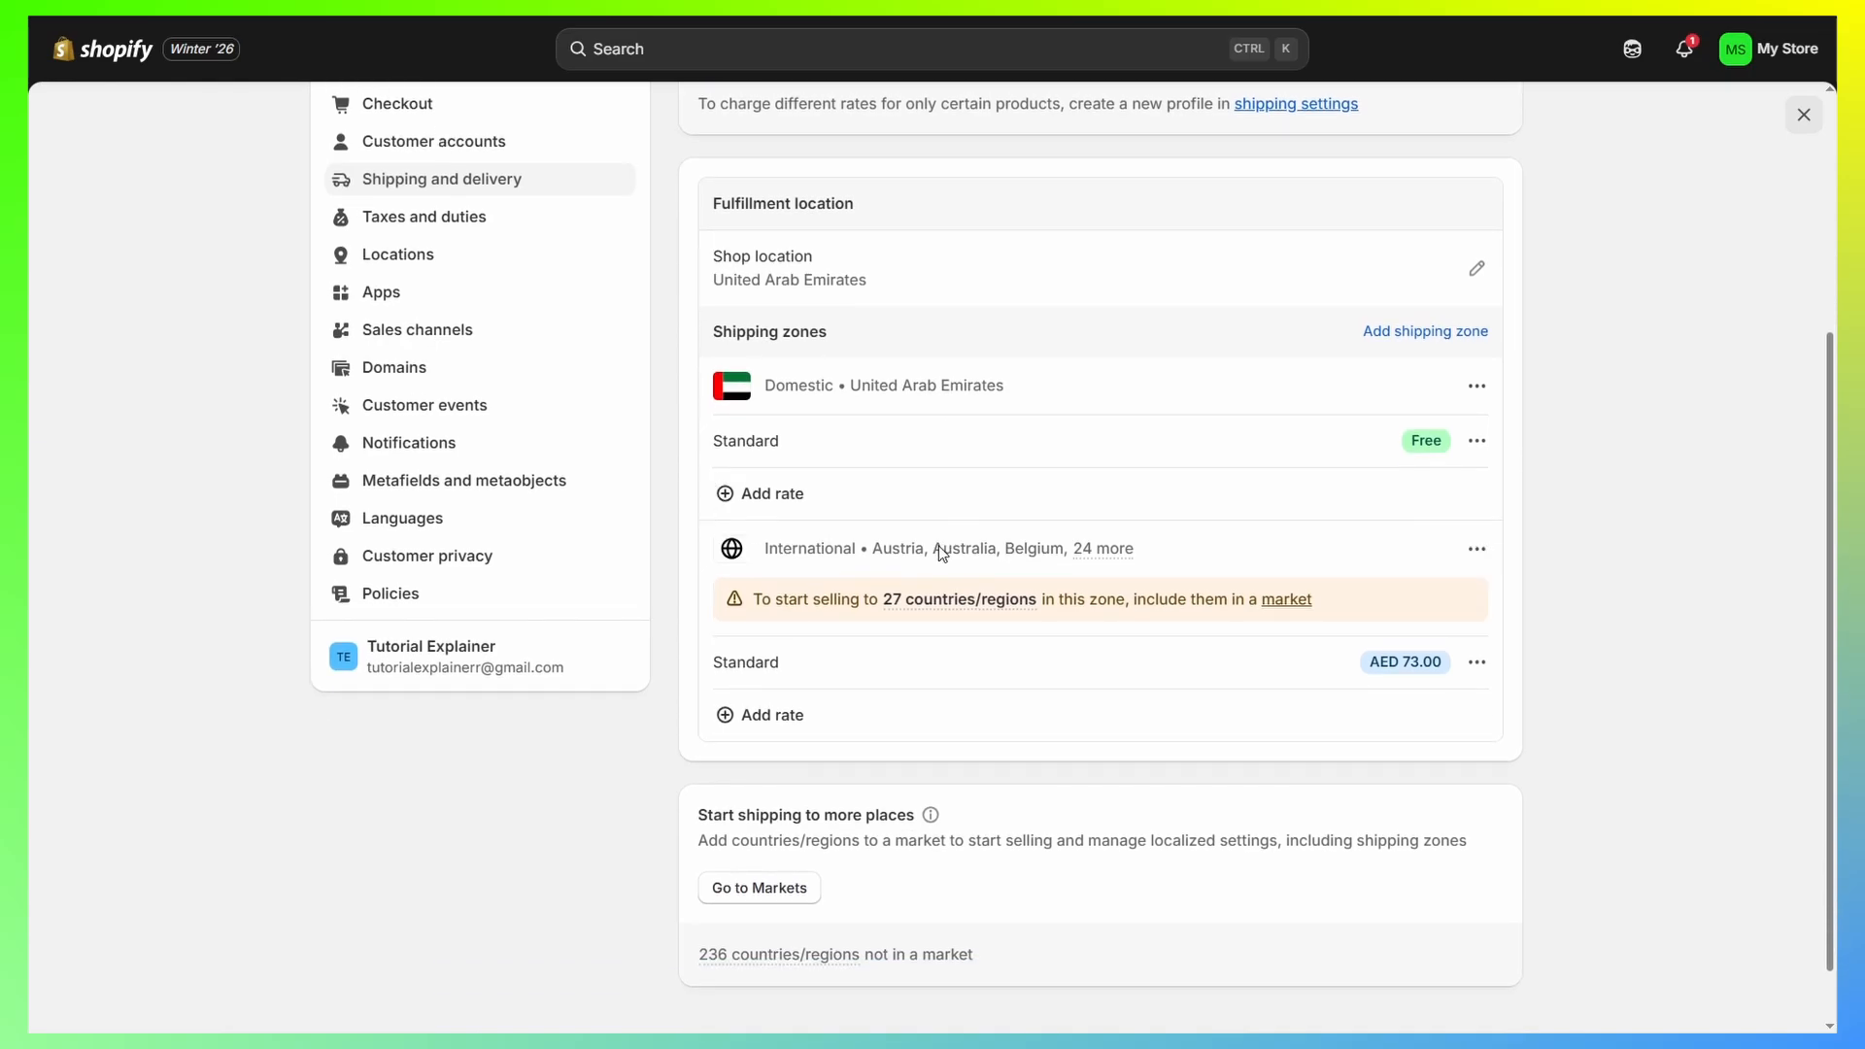
{"action": "left_click_drag", "start_coordinate": [715, 662], "coordinate": [781, 664]}
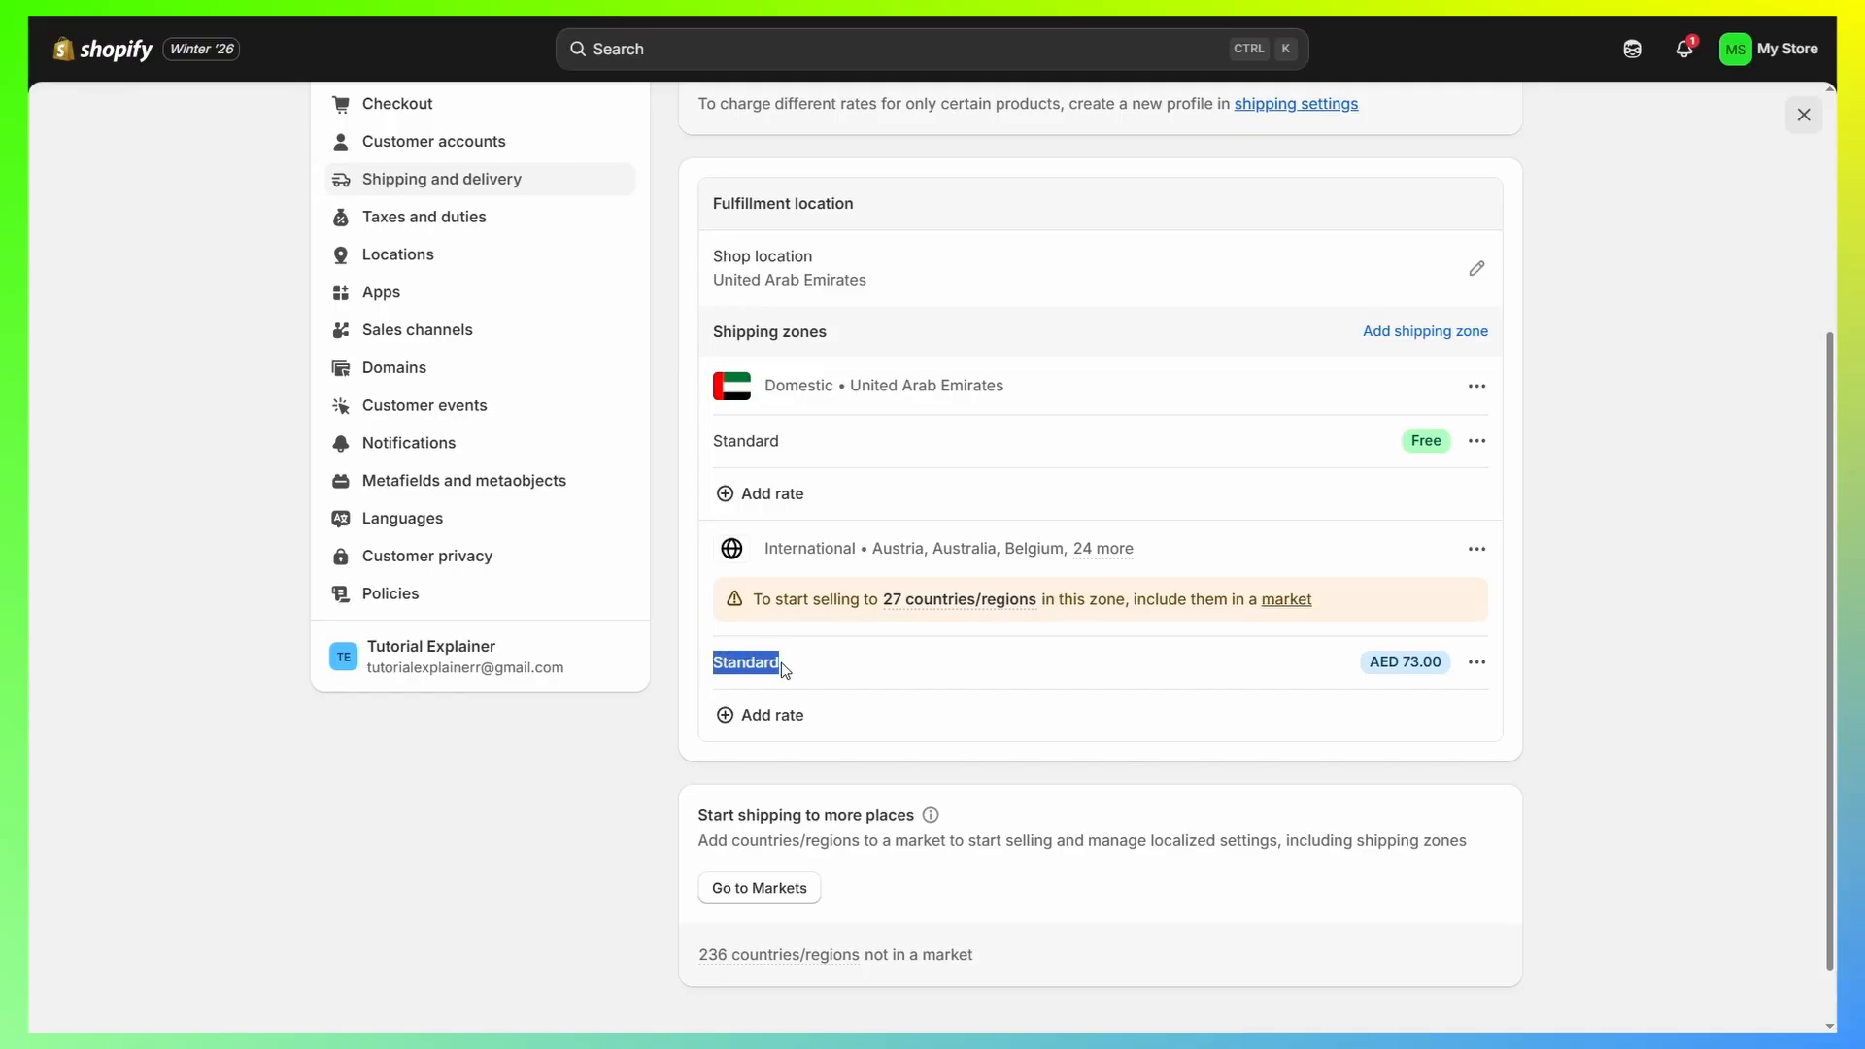
{"action": "left_click", "coordinate": [835, 666]}
{"action": "left_click_drag", "start_coordinate": [776, 558], "coordinate": [853, 550]}
{"action": "left_click", "coordinate": [949, 656]}
Add a custom flat rate named "Free Shipping international" to the International shipping zone.
{"action": "left_click", "coordinate": [763, 721]}
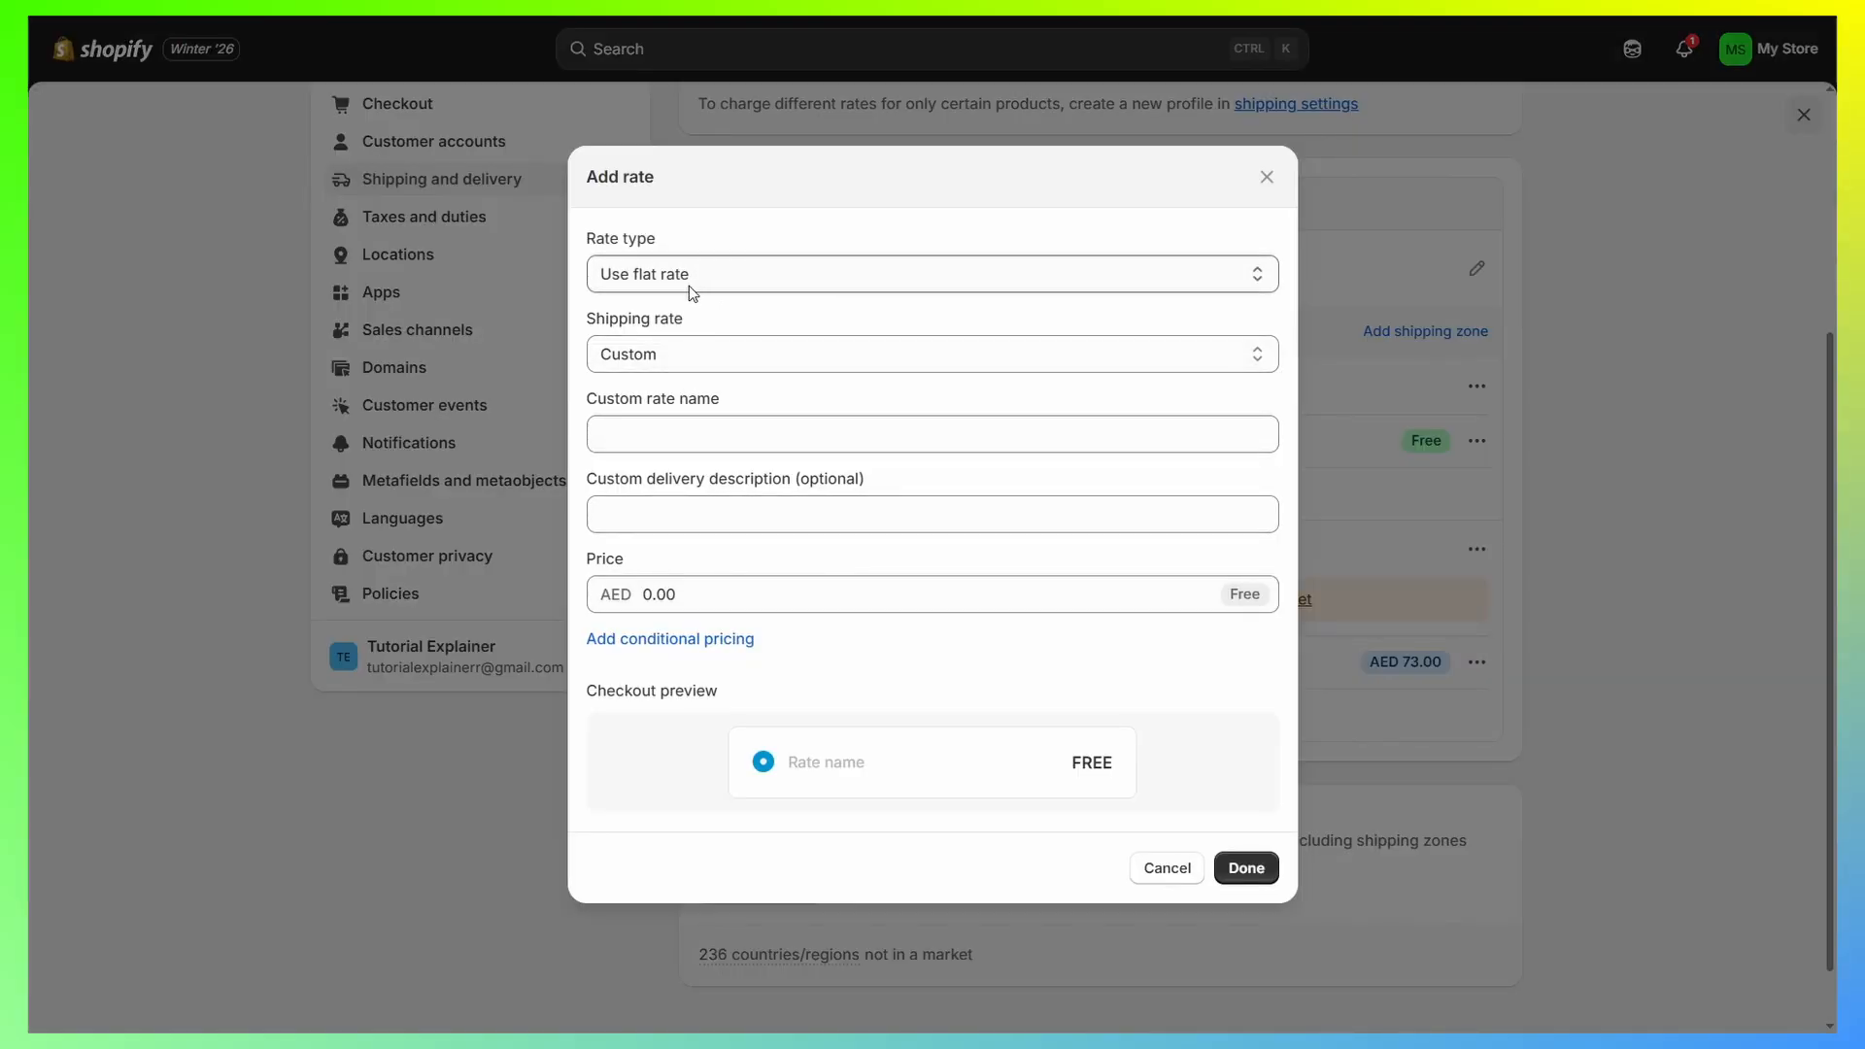
{"action": "left_click", "coordinate": [777, 276]}
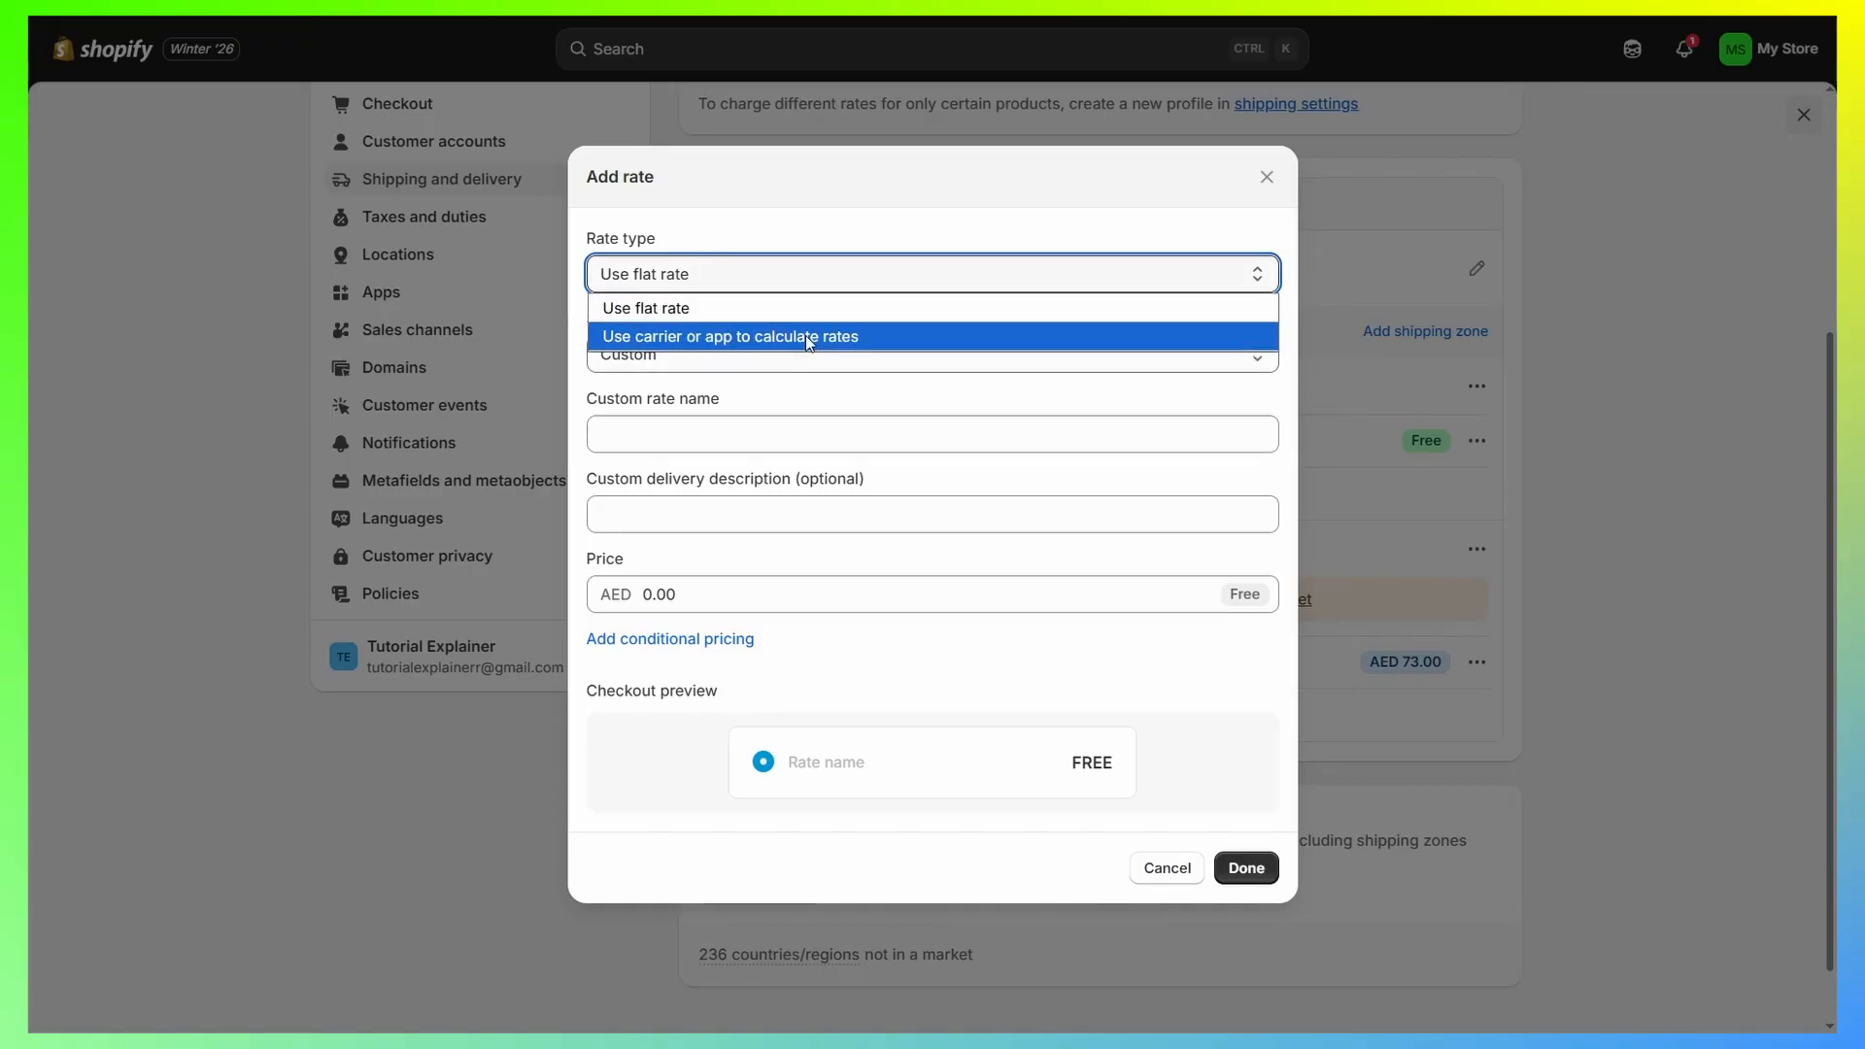
{"action": "left_click", "coordinate": [790, 308]}
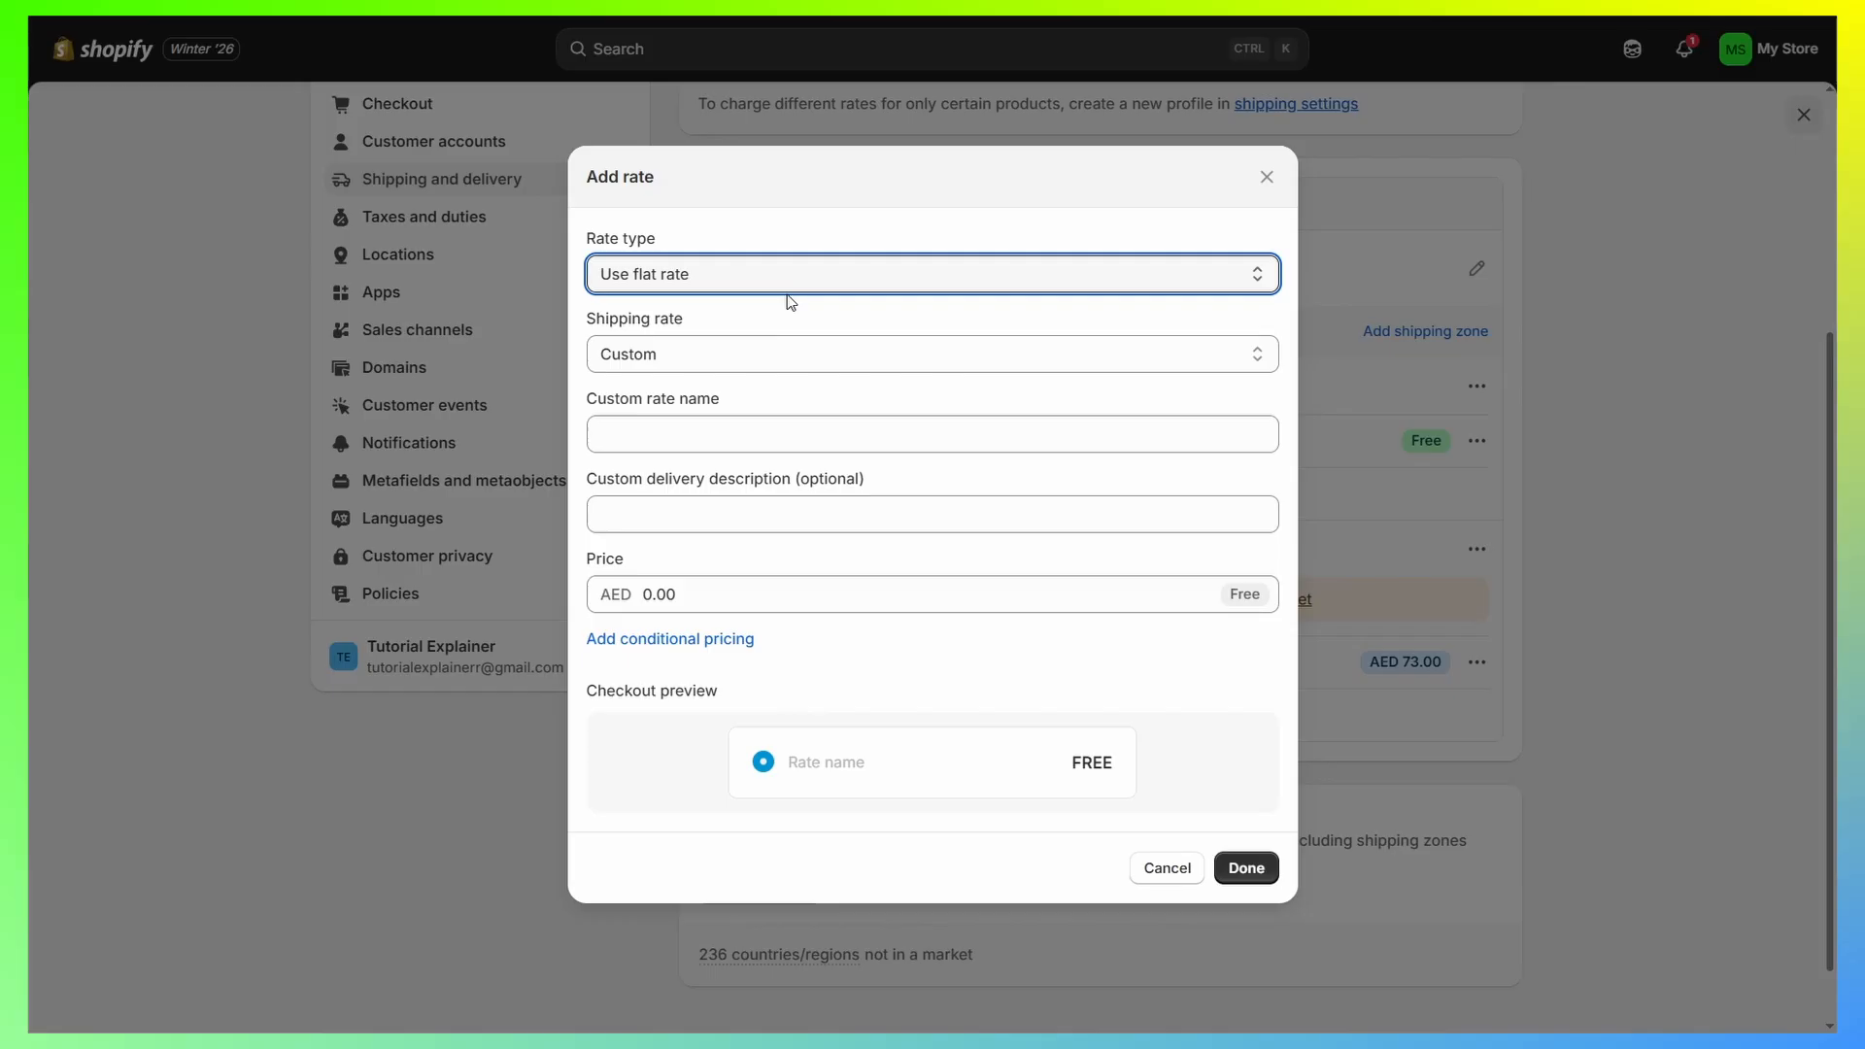
{"action": "left_click", "coordinate": [625, 428]}
{"action": "type", "text": "Free Shipping international"}
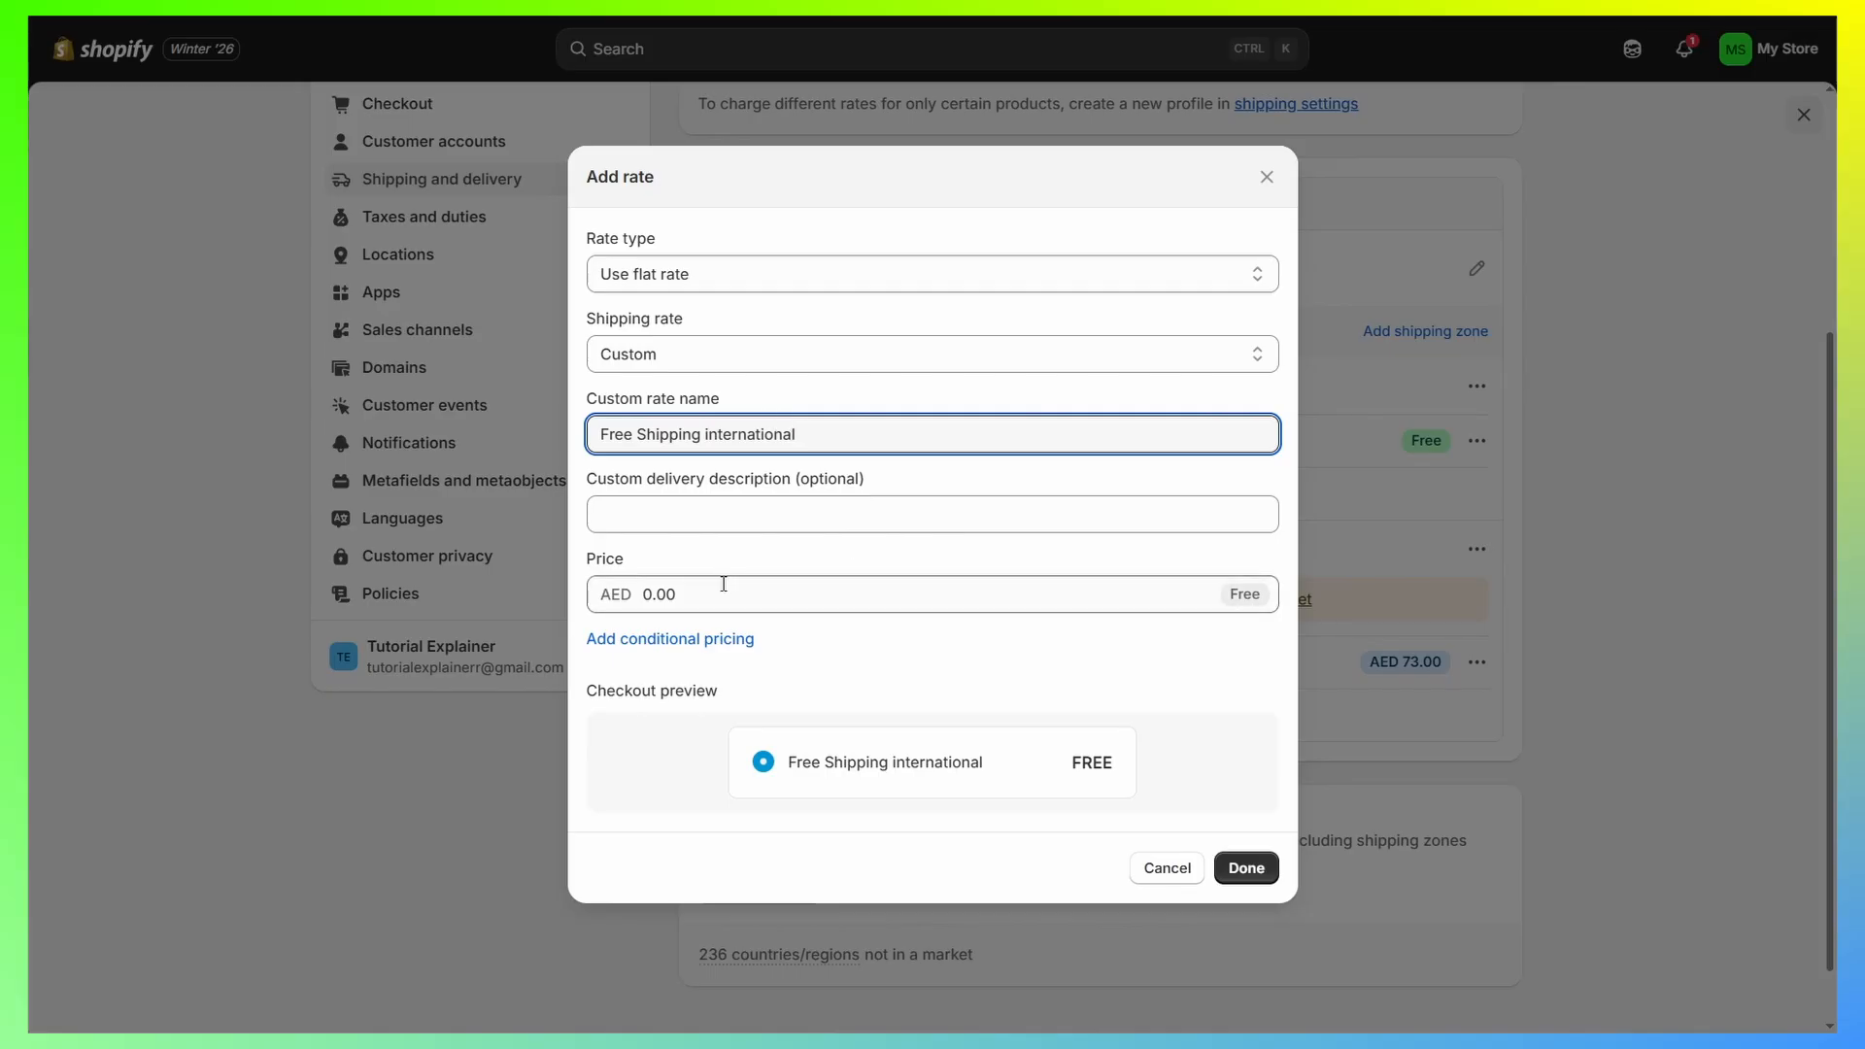
Keep the rate free, add conditional pricing based on order price with a minimum of AED 150, and confirm the rate.
{"action": "left_click_drag", "start_coordinate": [723, 587], "coordinate": [583, 590]}
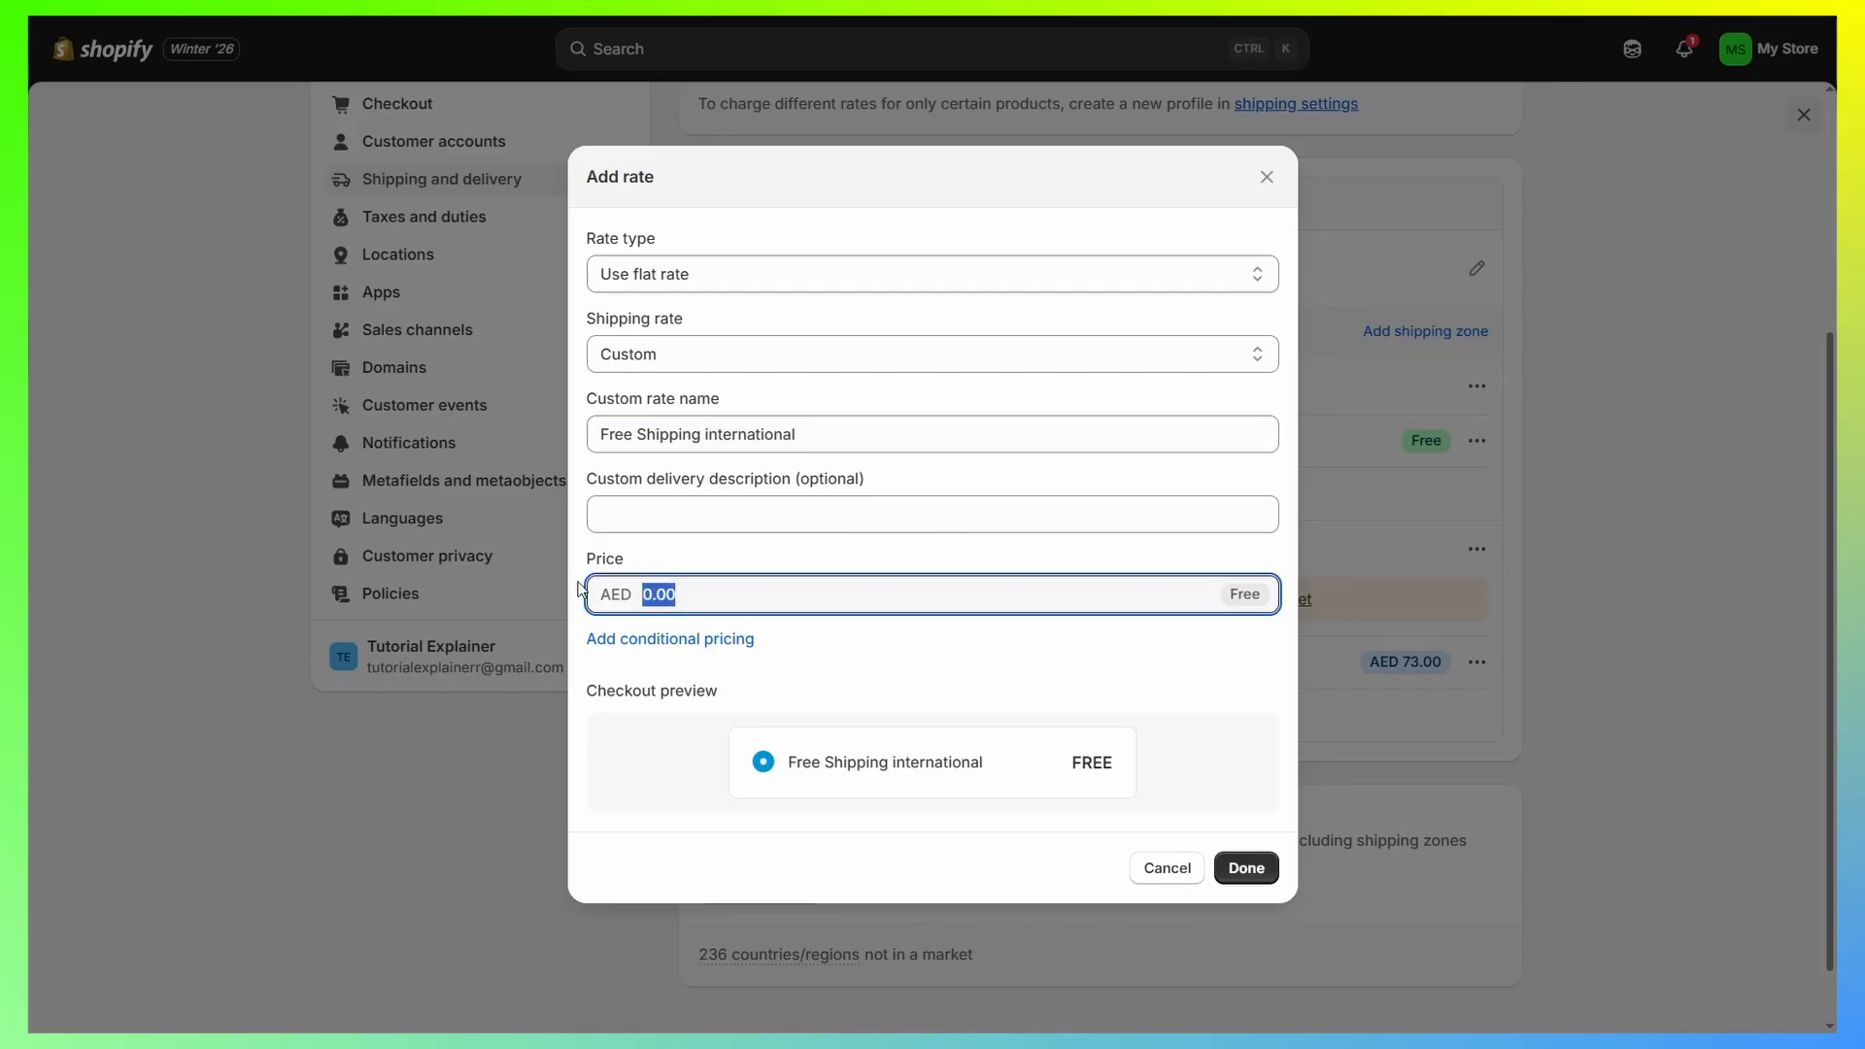
{"action": "left_click", "coordinate": [845, 669]}
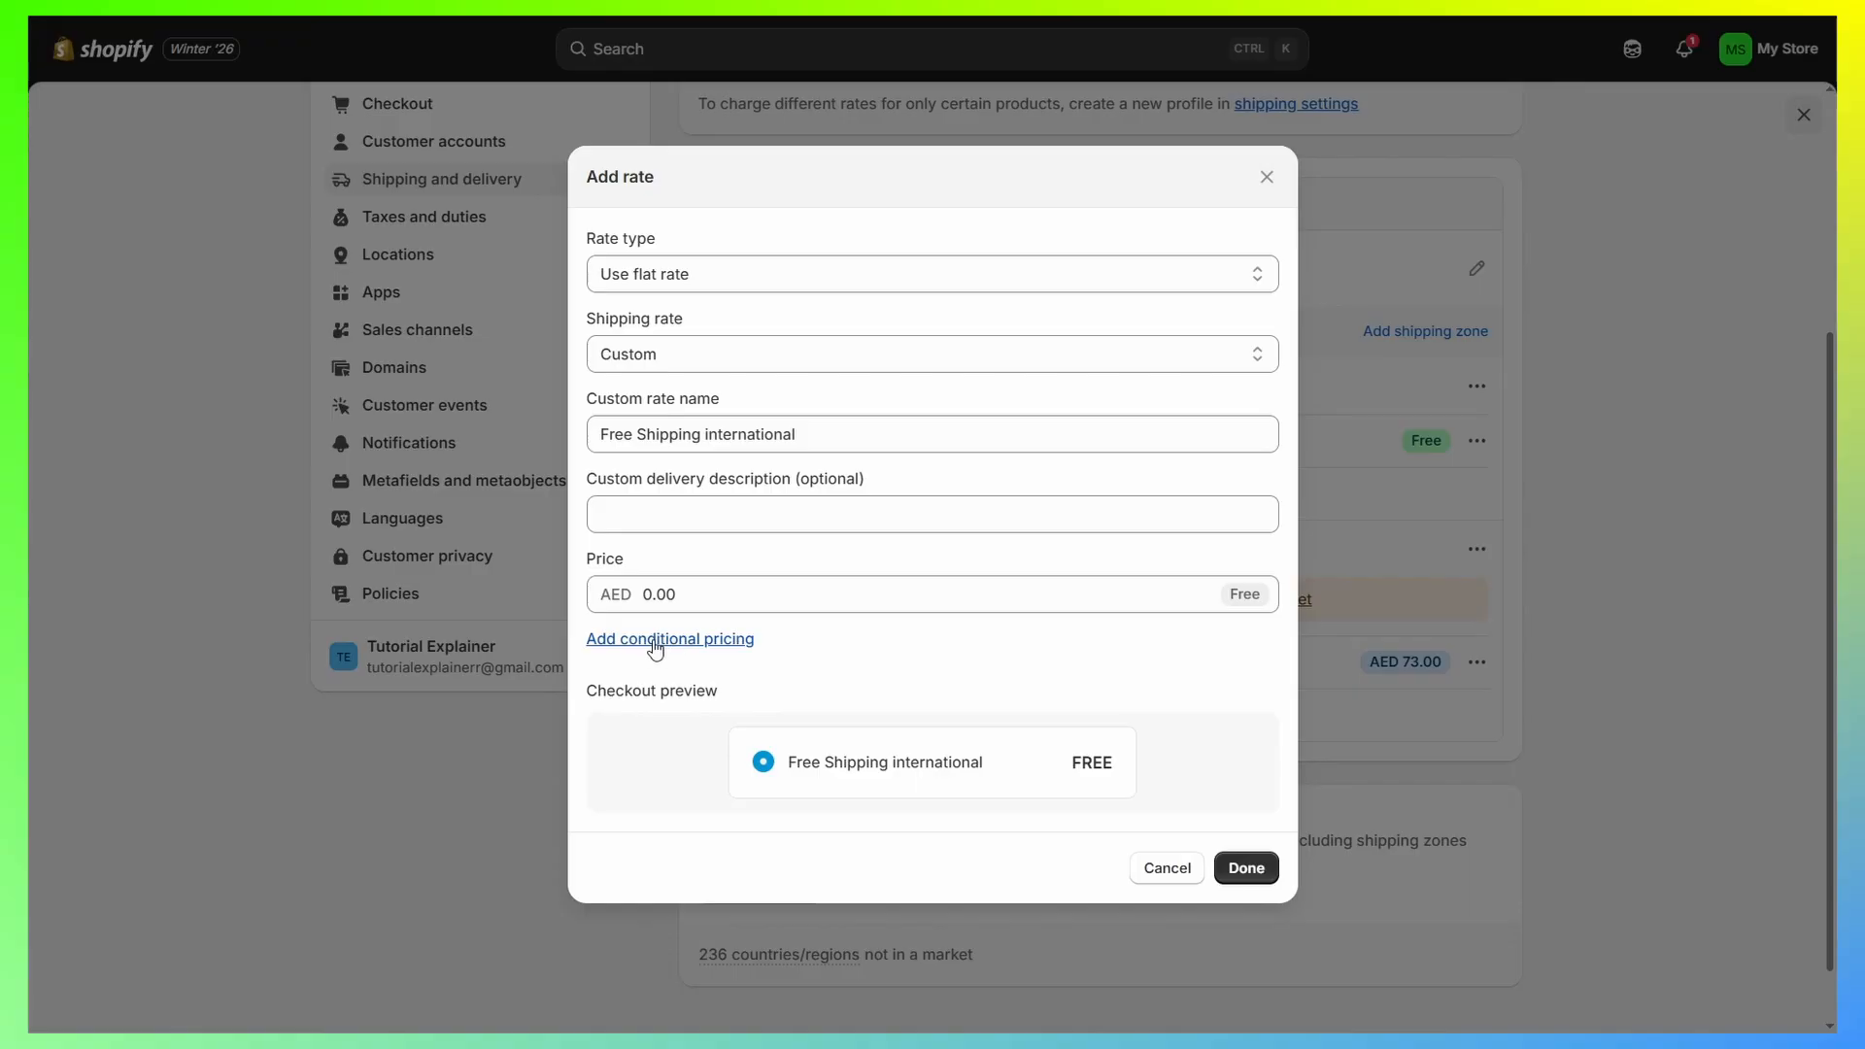
{"action": "left_click", "coordinate": [704, 642]}
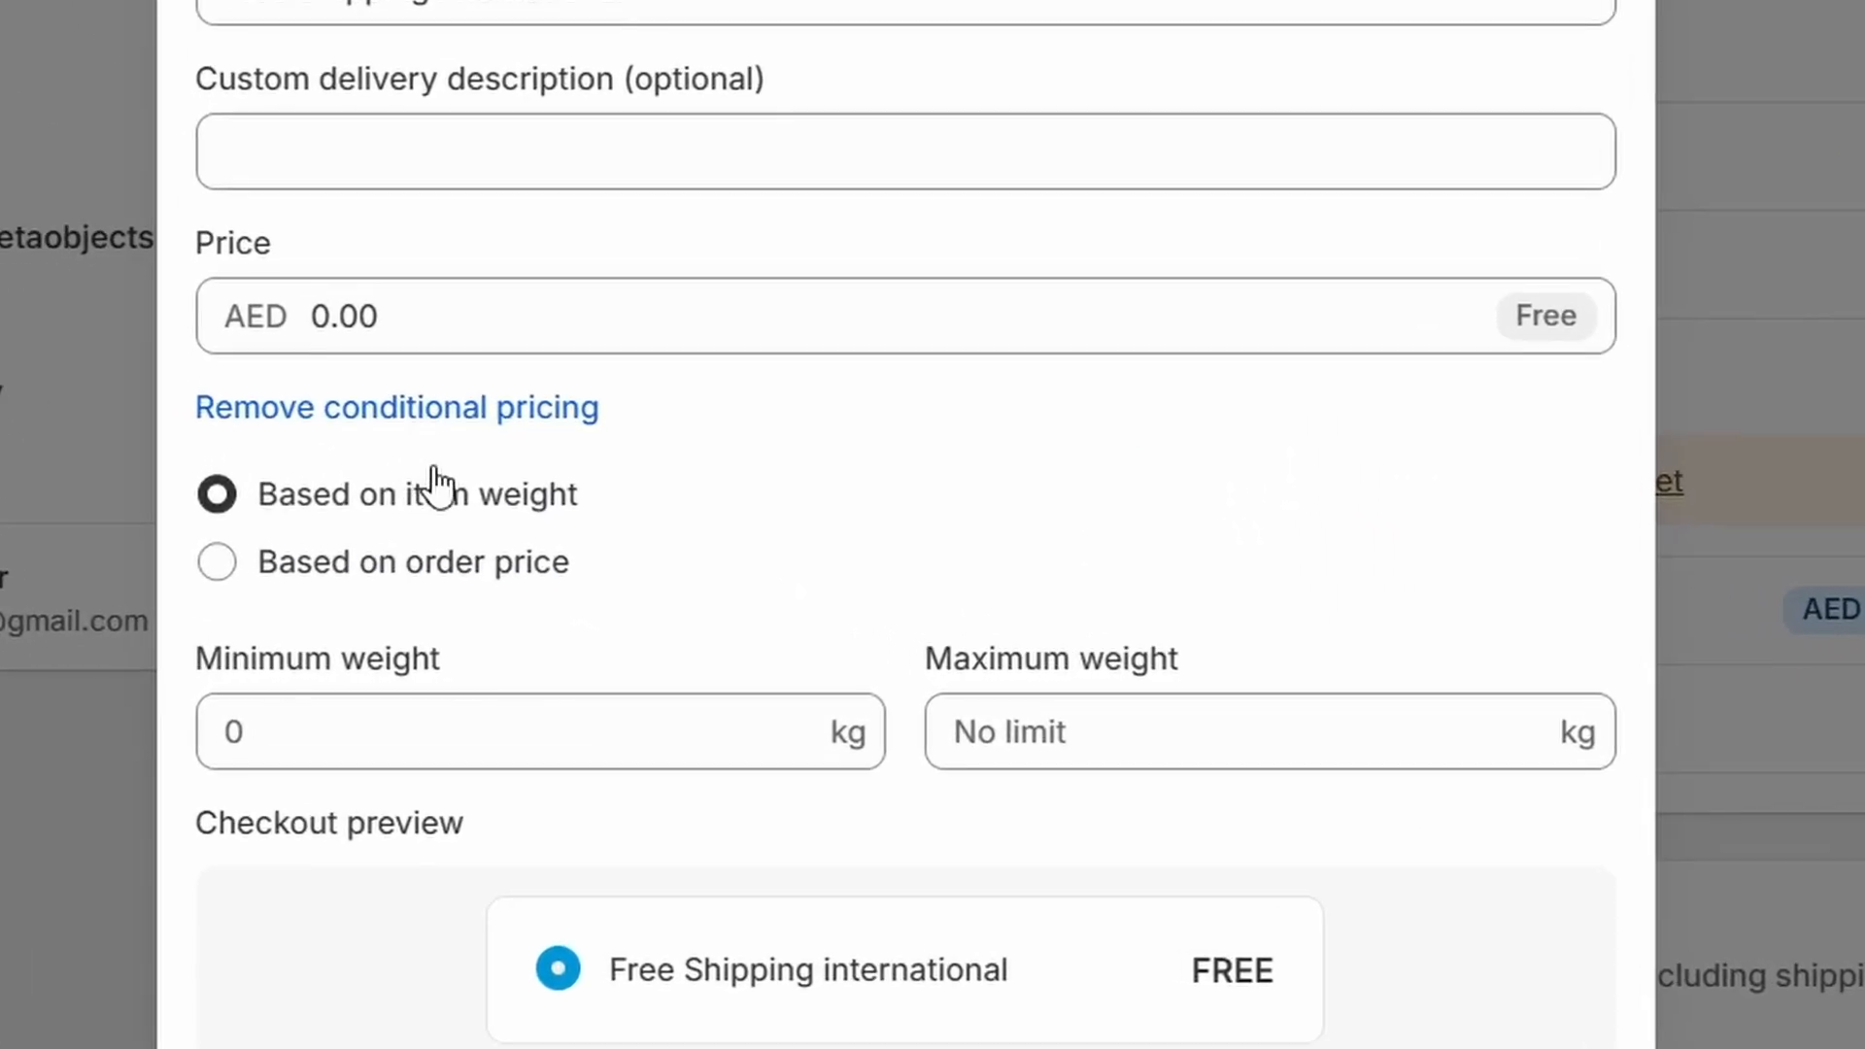
{"action": "left_click", "coordinate": [453, 565]}
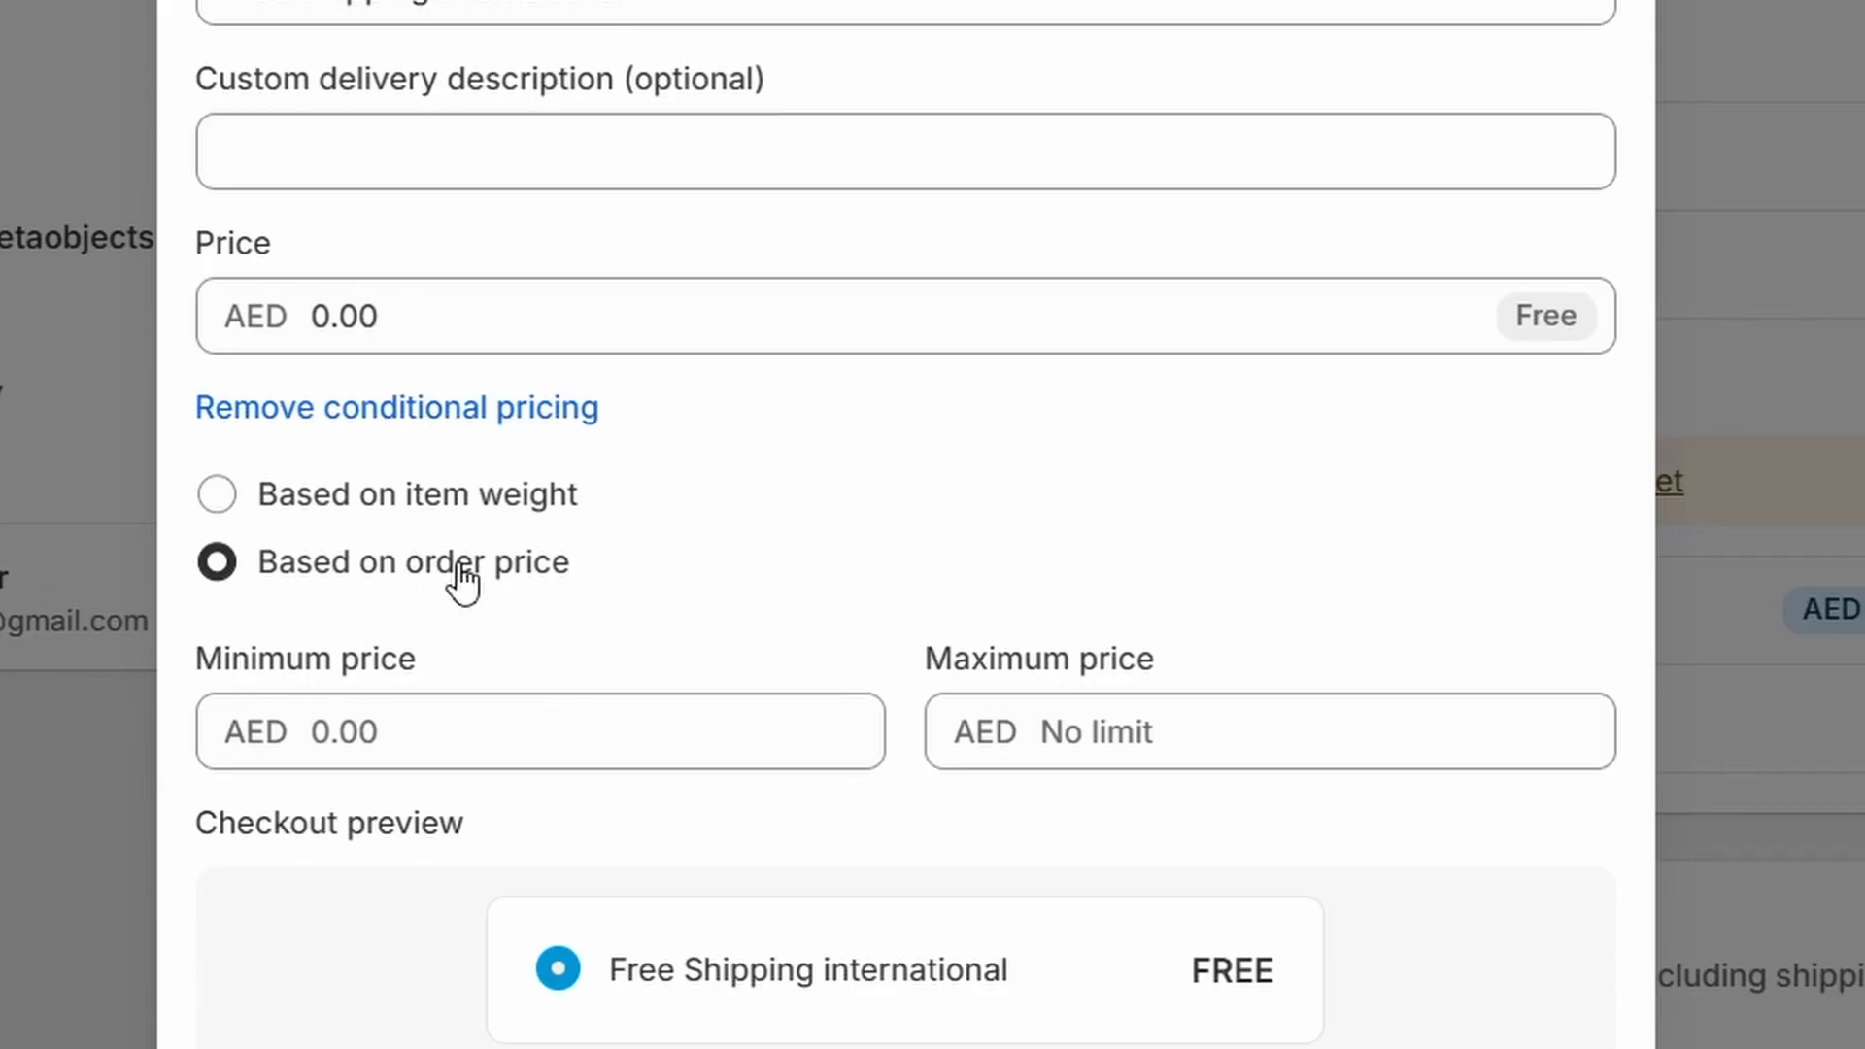
{"action": "left_click", "coordinate": [479, 715]}
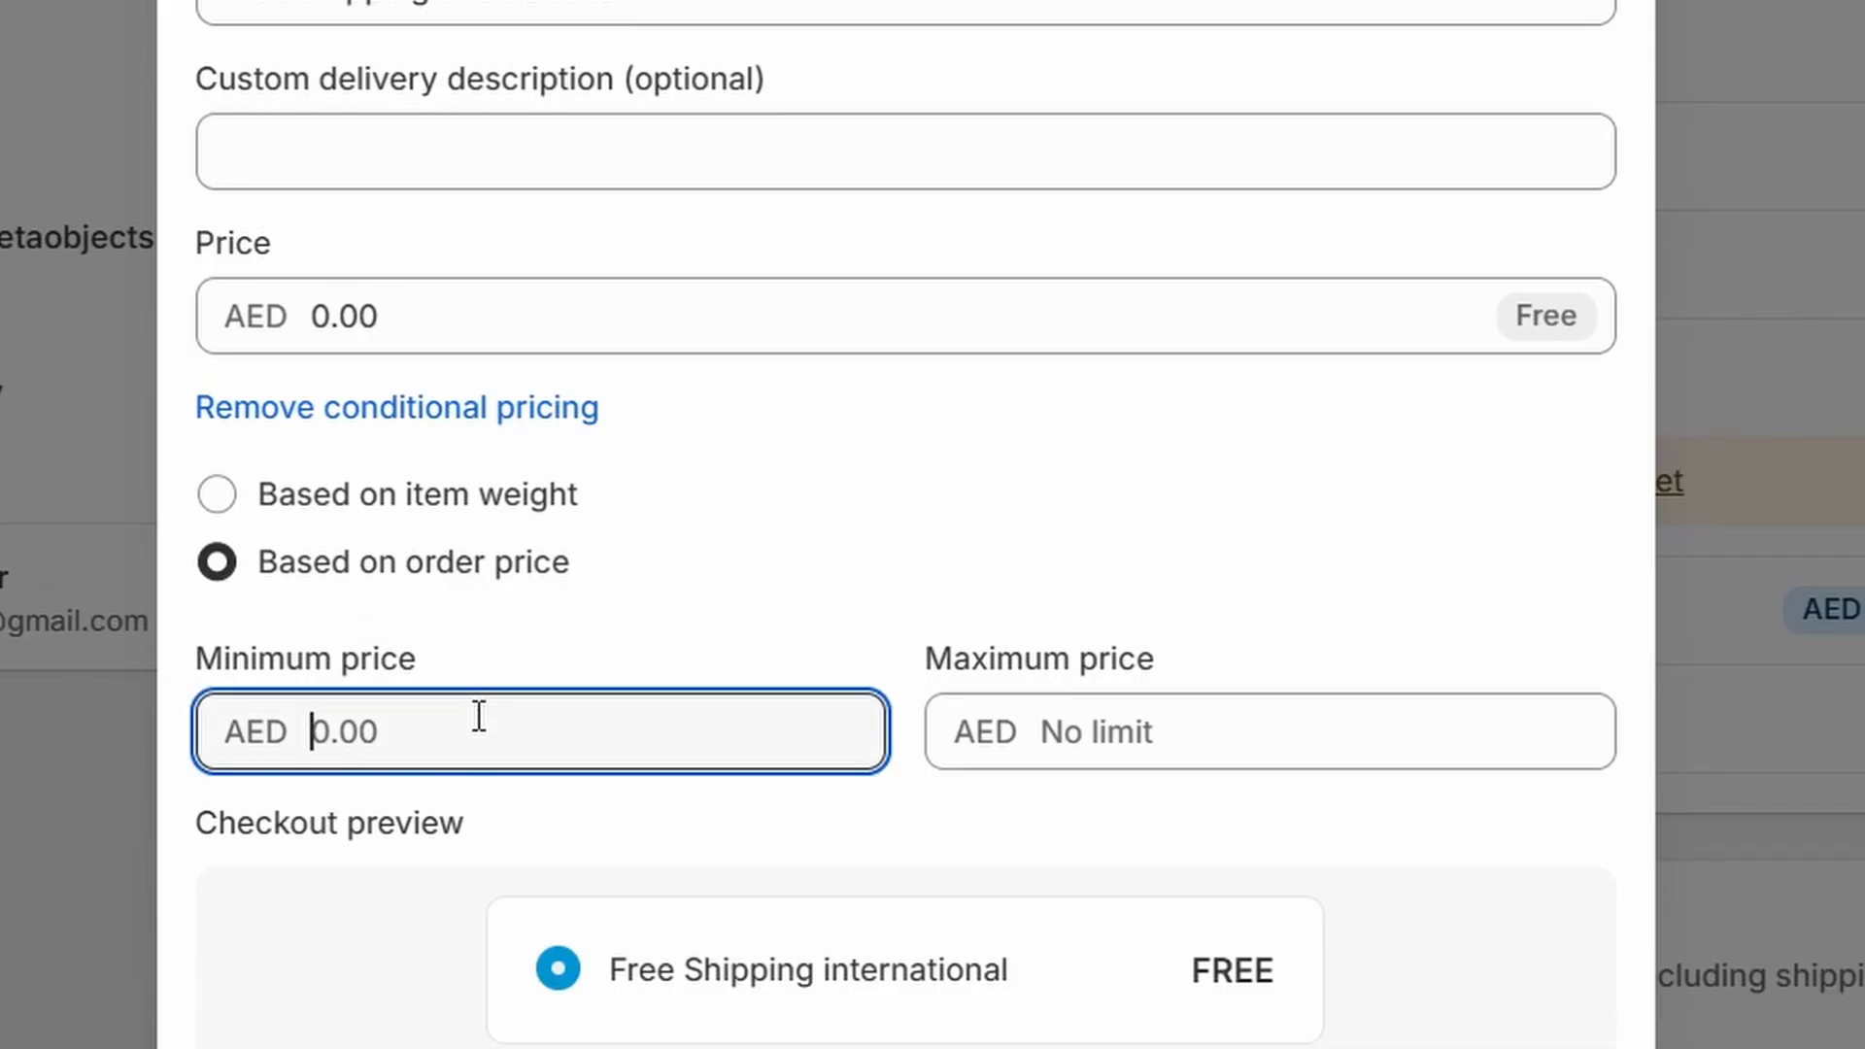
{"action": "type", "text": "150"}
{"action": "left_click", "coordinate": [533, 633]}
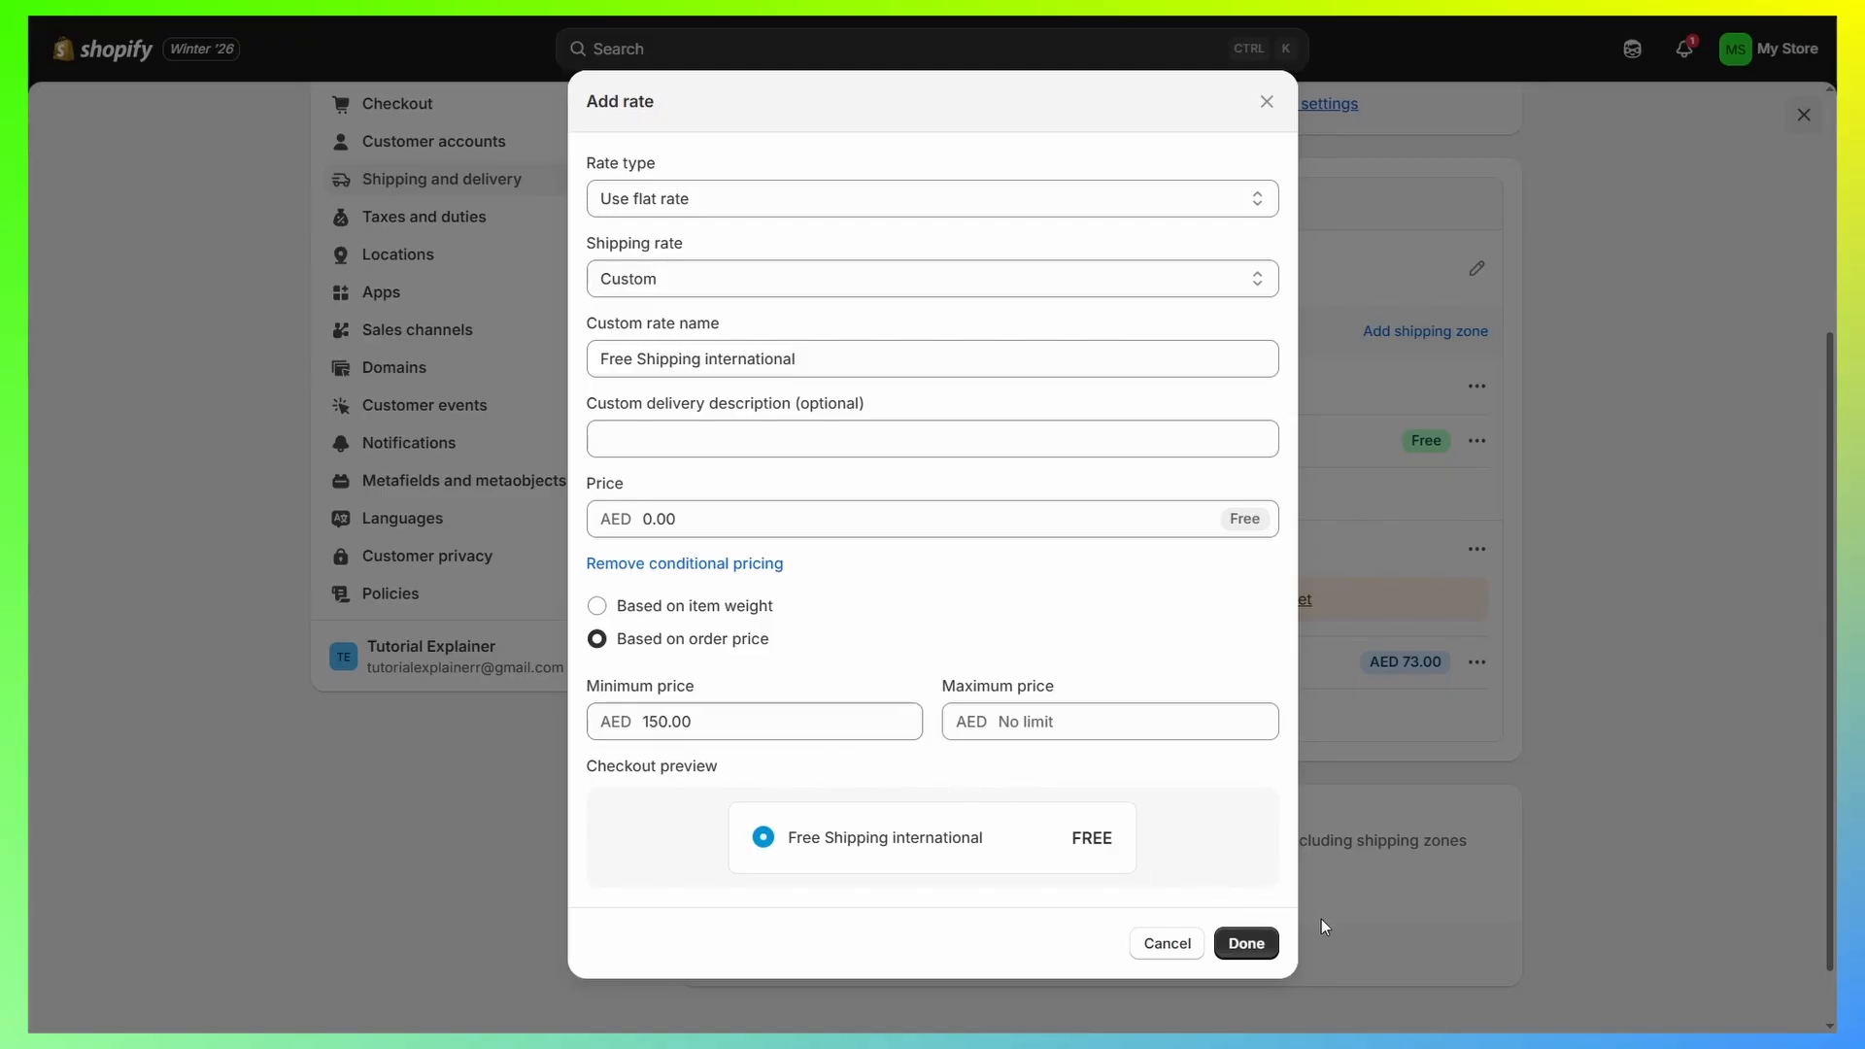
{"action": "left_click", "coordinate": [1244, 941]}
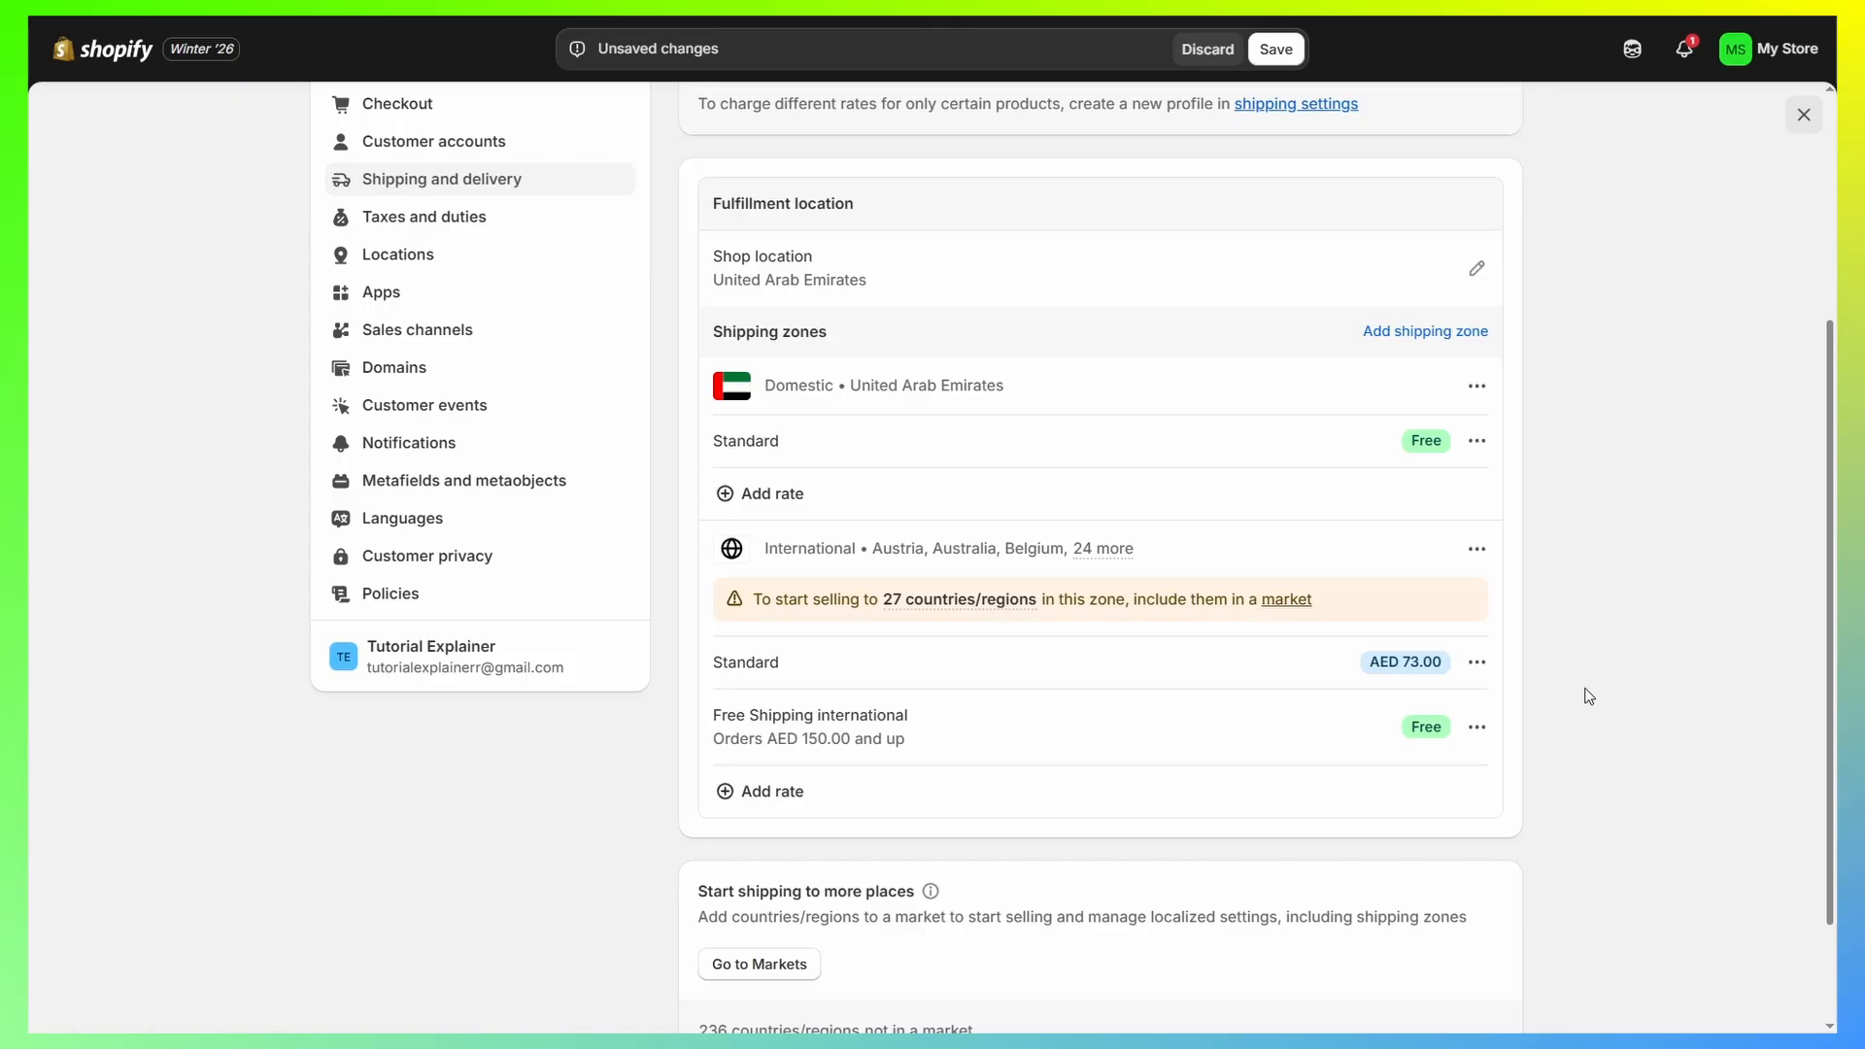
Start adding a shipping zone and follow its link to Markets for adding more countries/regions.
{"action": "left_click", "coordinate": [1435, 333]}
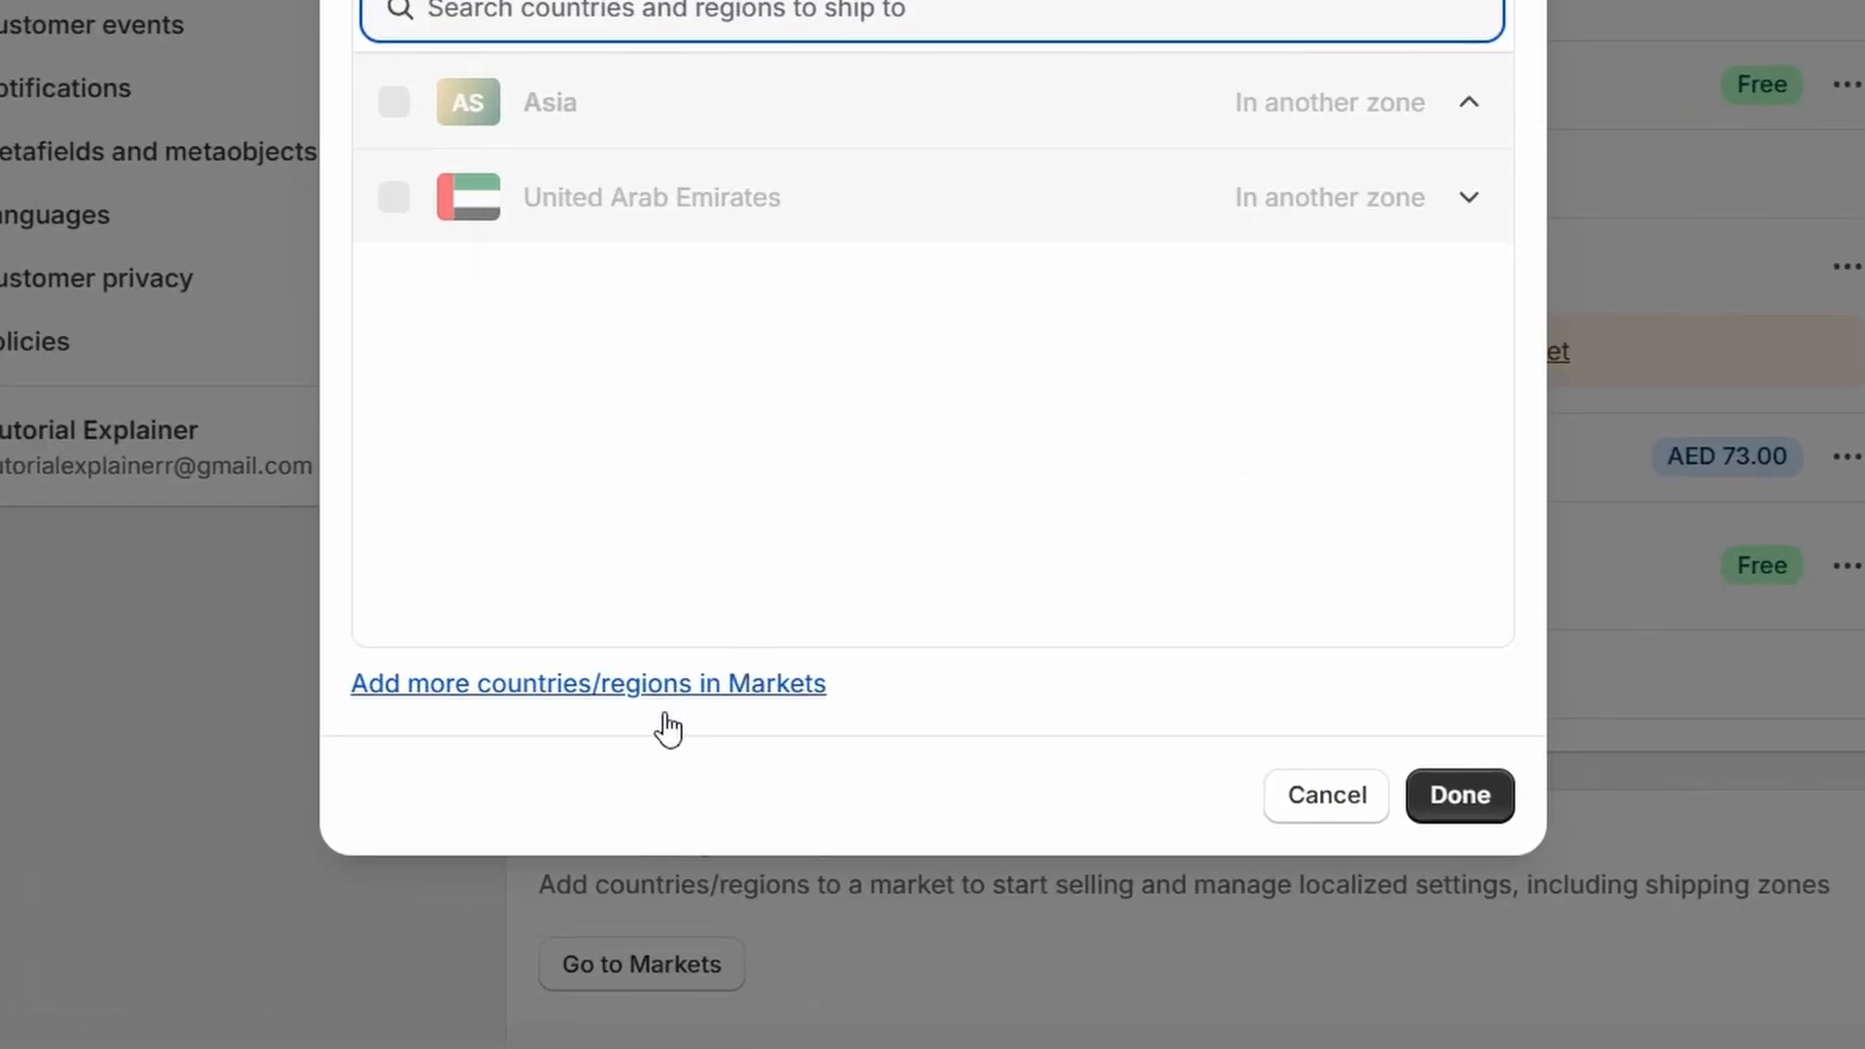
{"action": "left_click", "coordinate": [701, 708]}
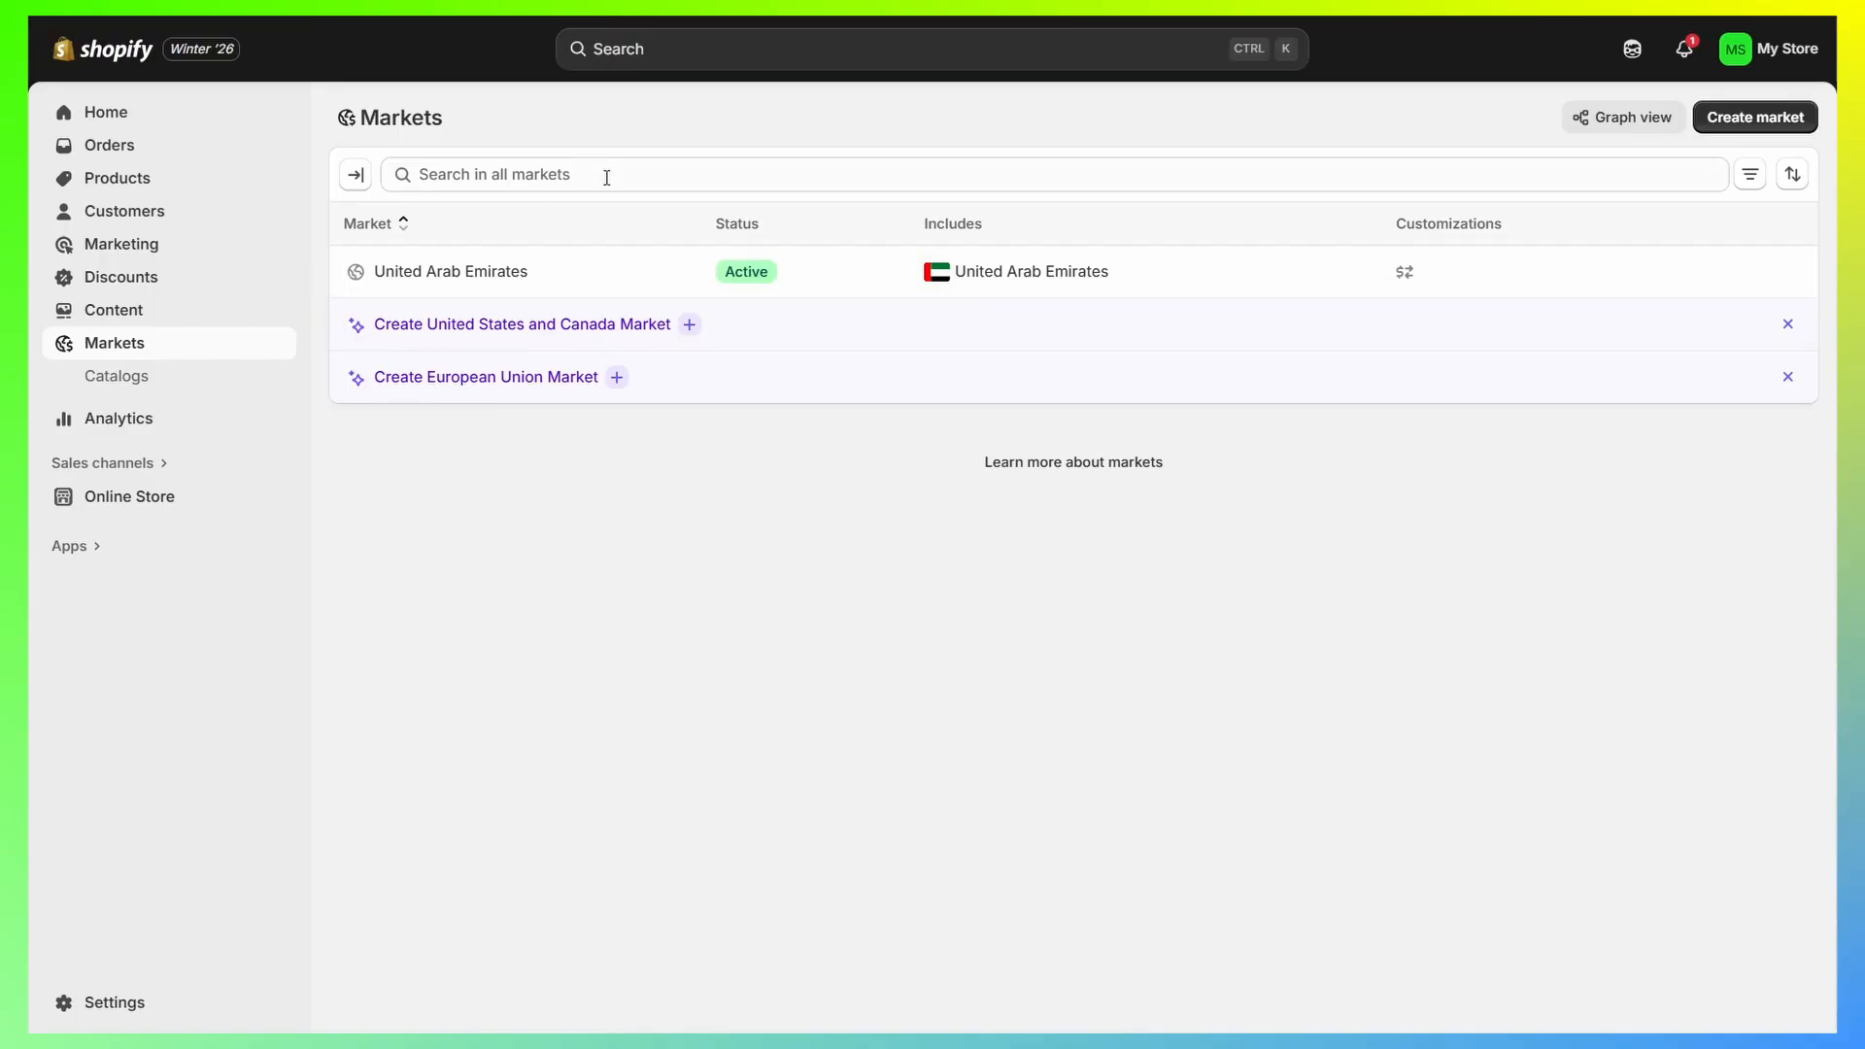
{"action": "left_click_drag", "start_coordinate": [353, 118], "coordinate": [419, 114]}
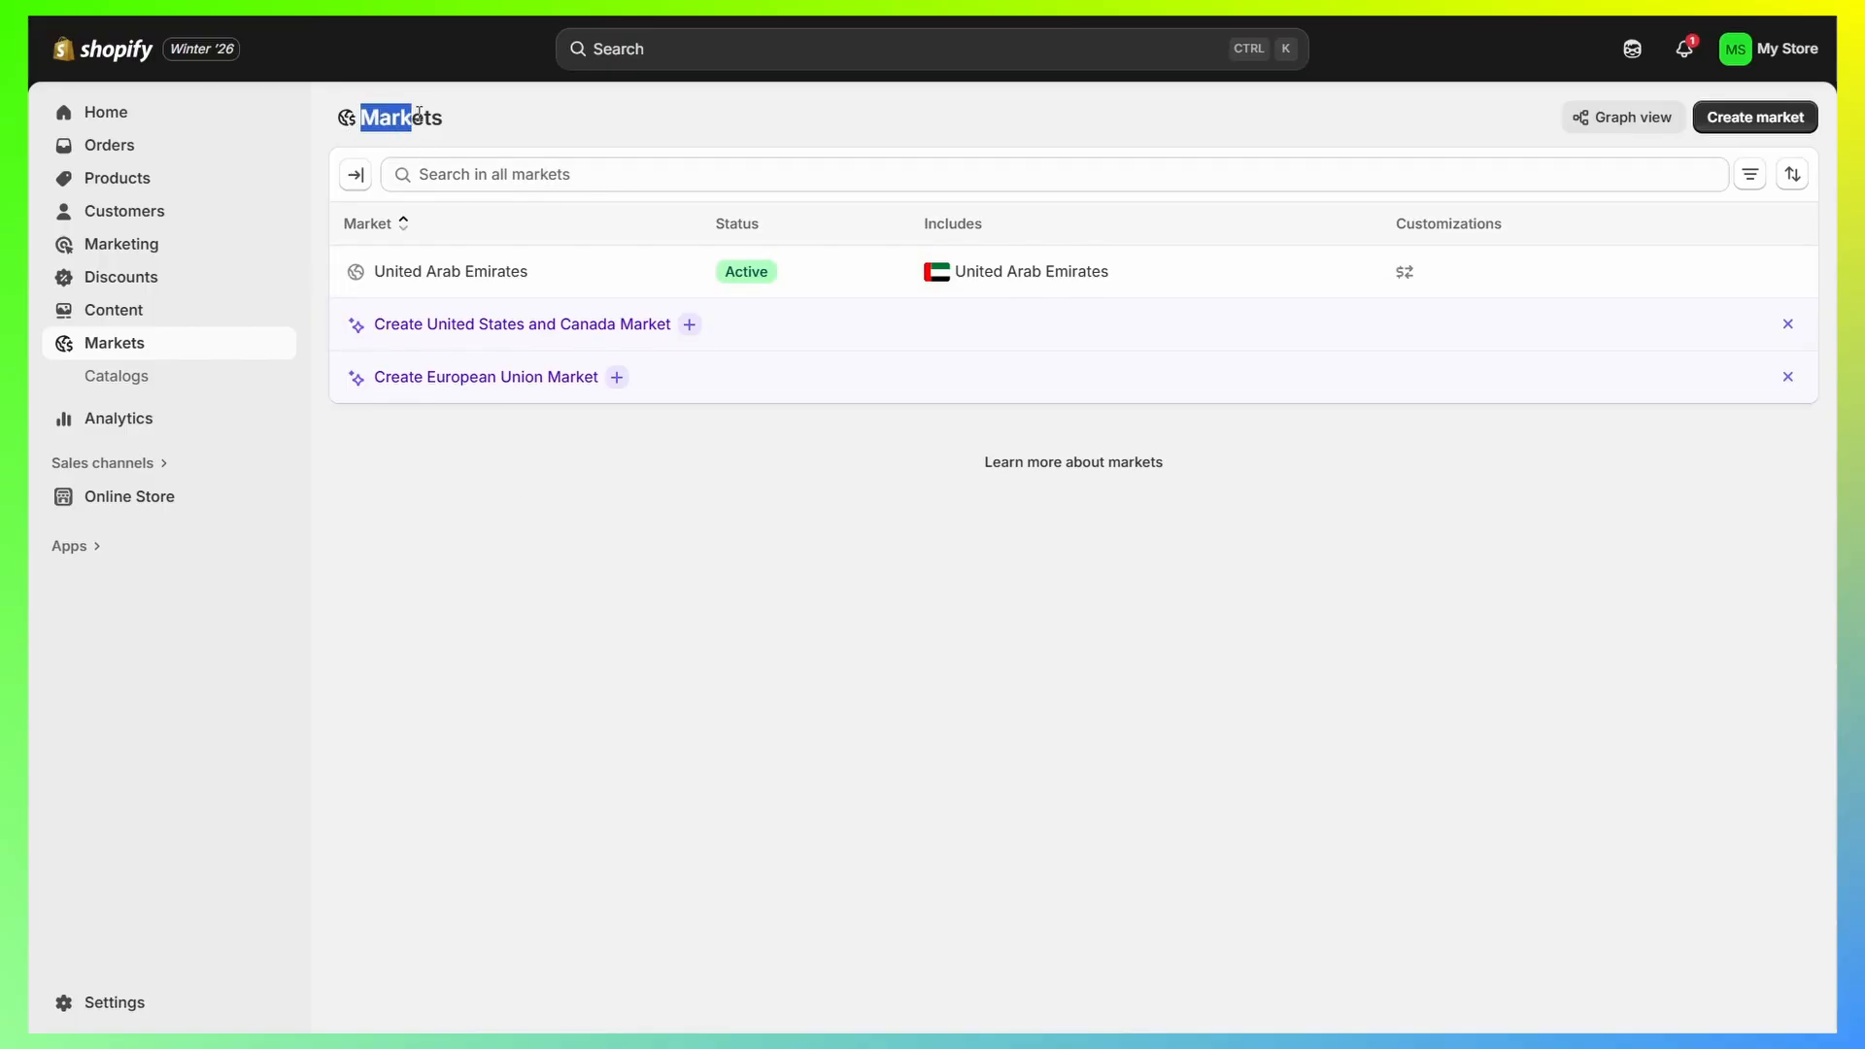
{"action": "left_click", "coordinate": [468, 112]}
Create an active market named "United States" that includes the United States region, and save it.
{"action": "left_click", "coordinate": [1798, 119]}
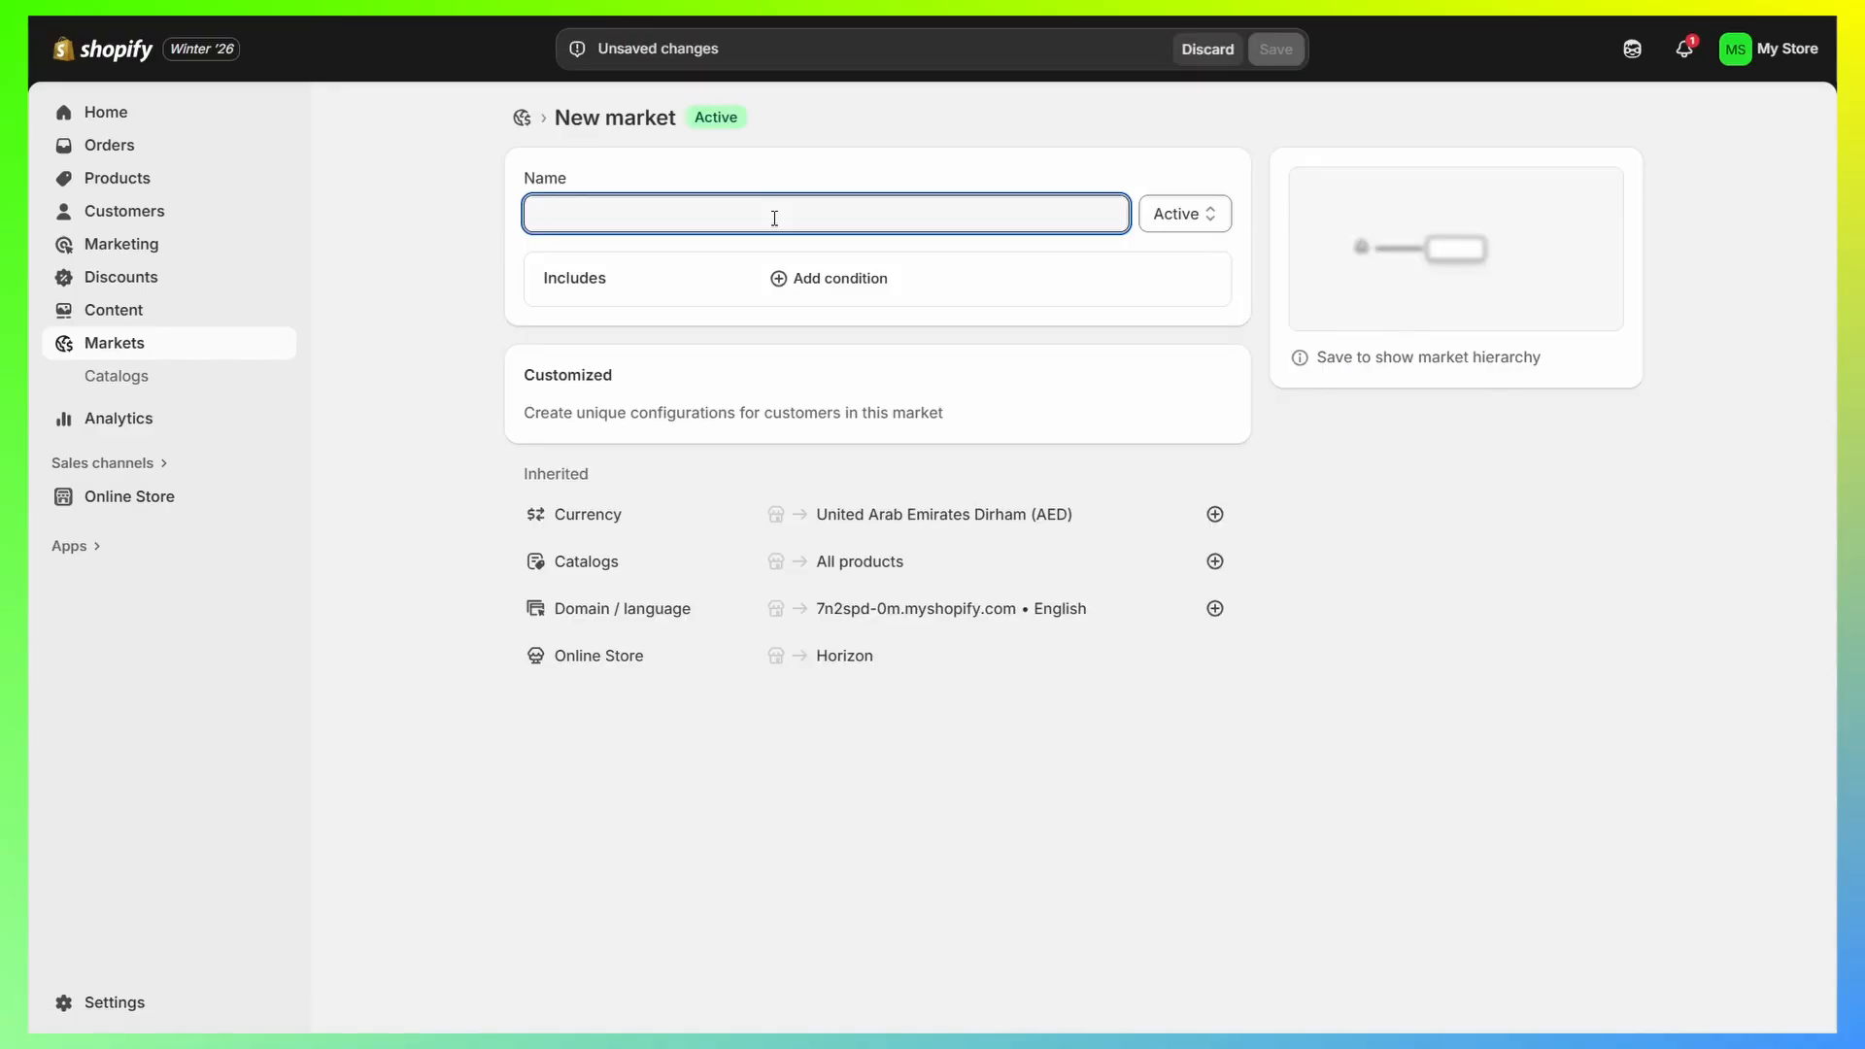
{"action": "type", "text": "United States"}
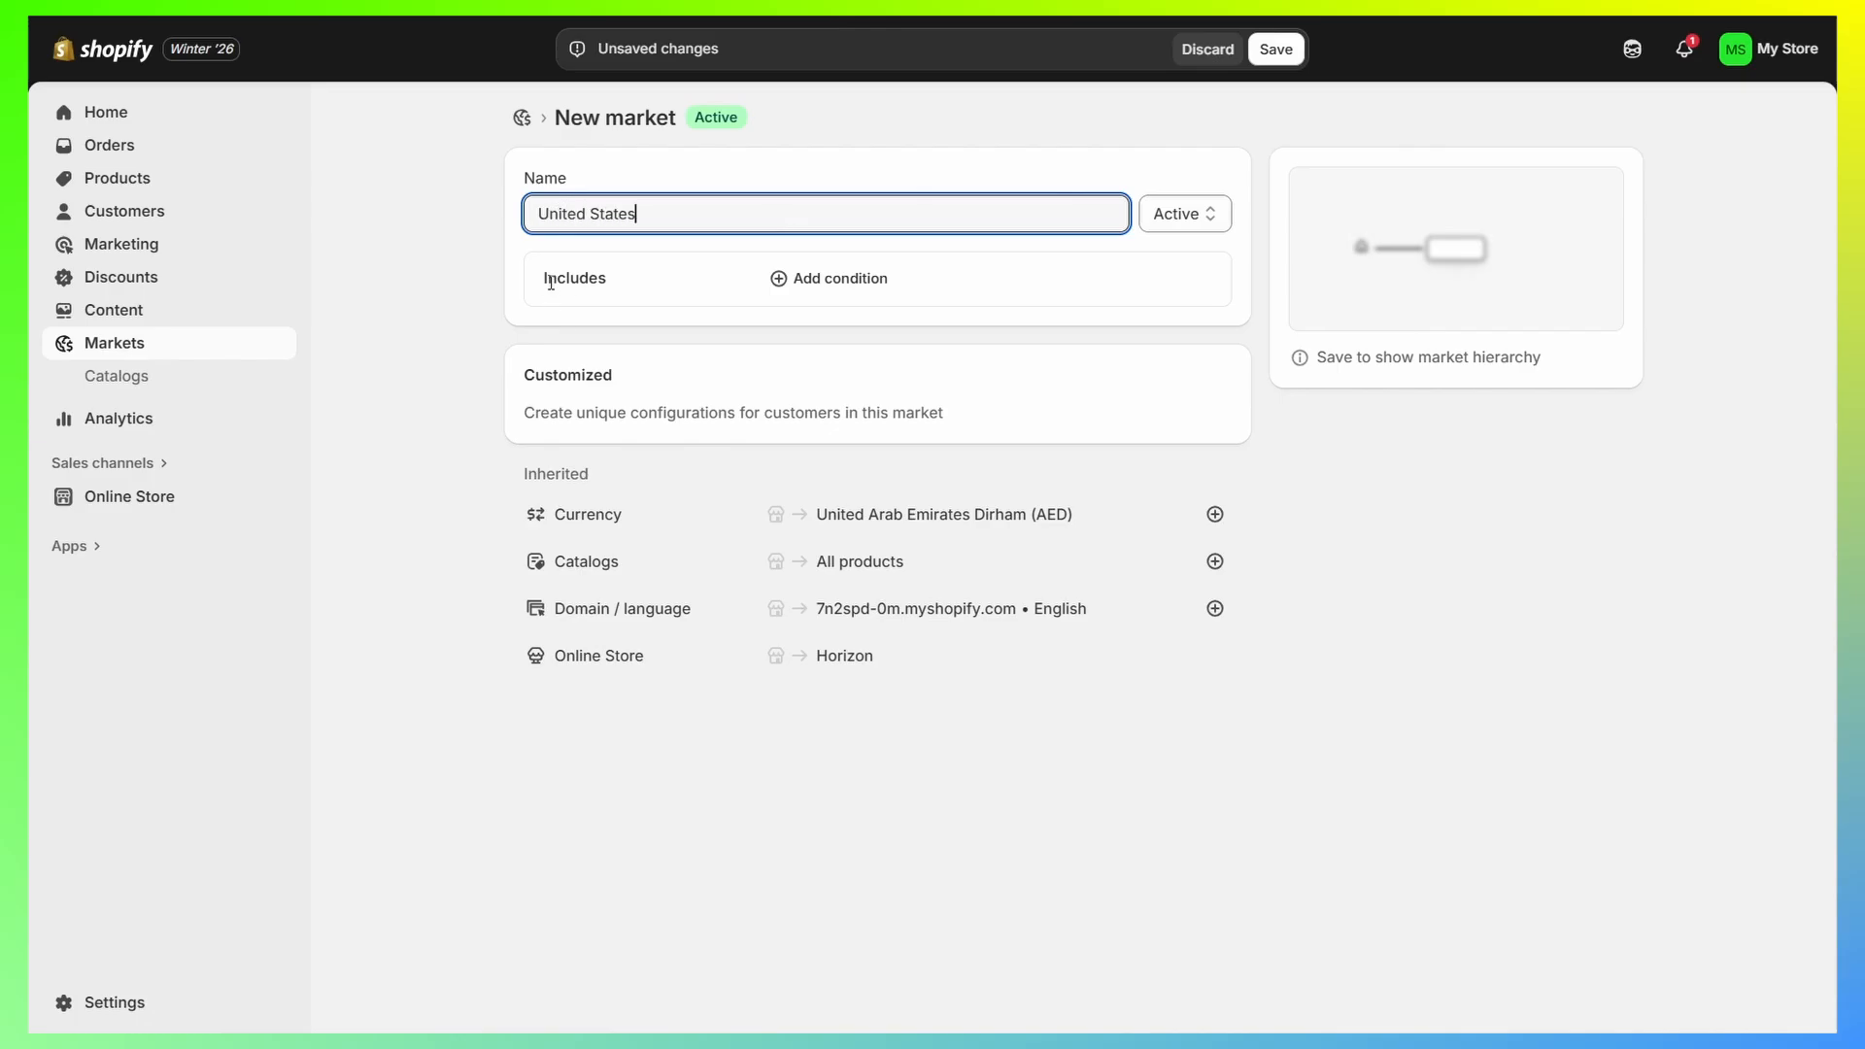
{"action": "left_click_drag", "start_coordinate": [551, 283], "coordinate": [638, 285]}
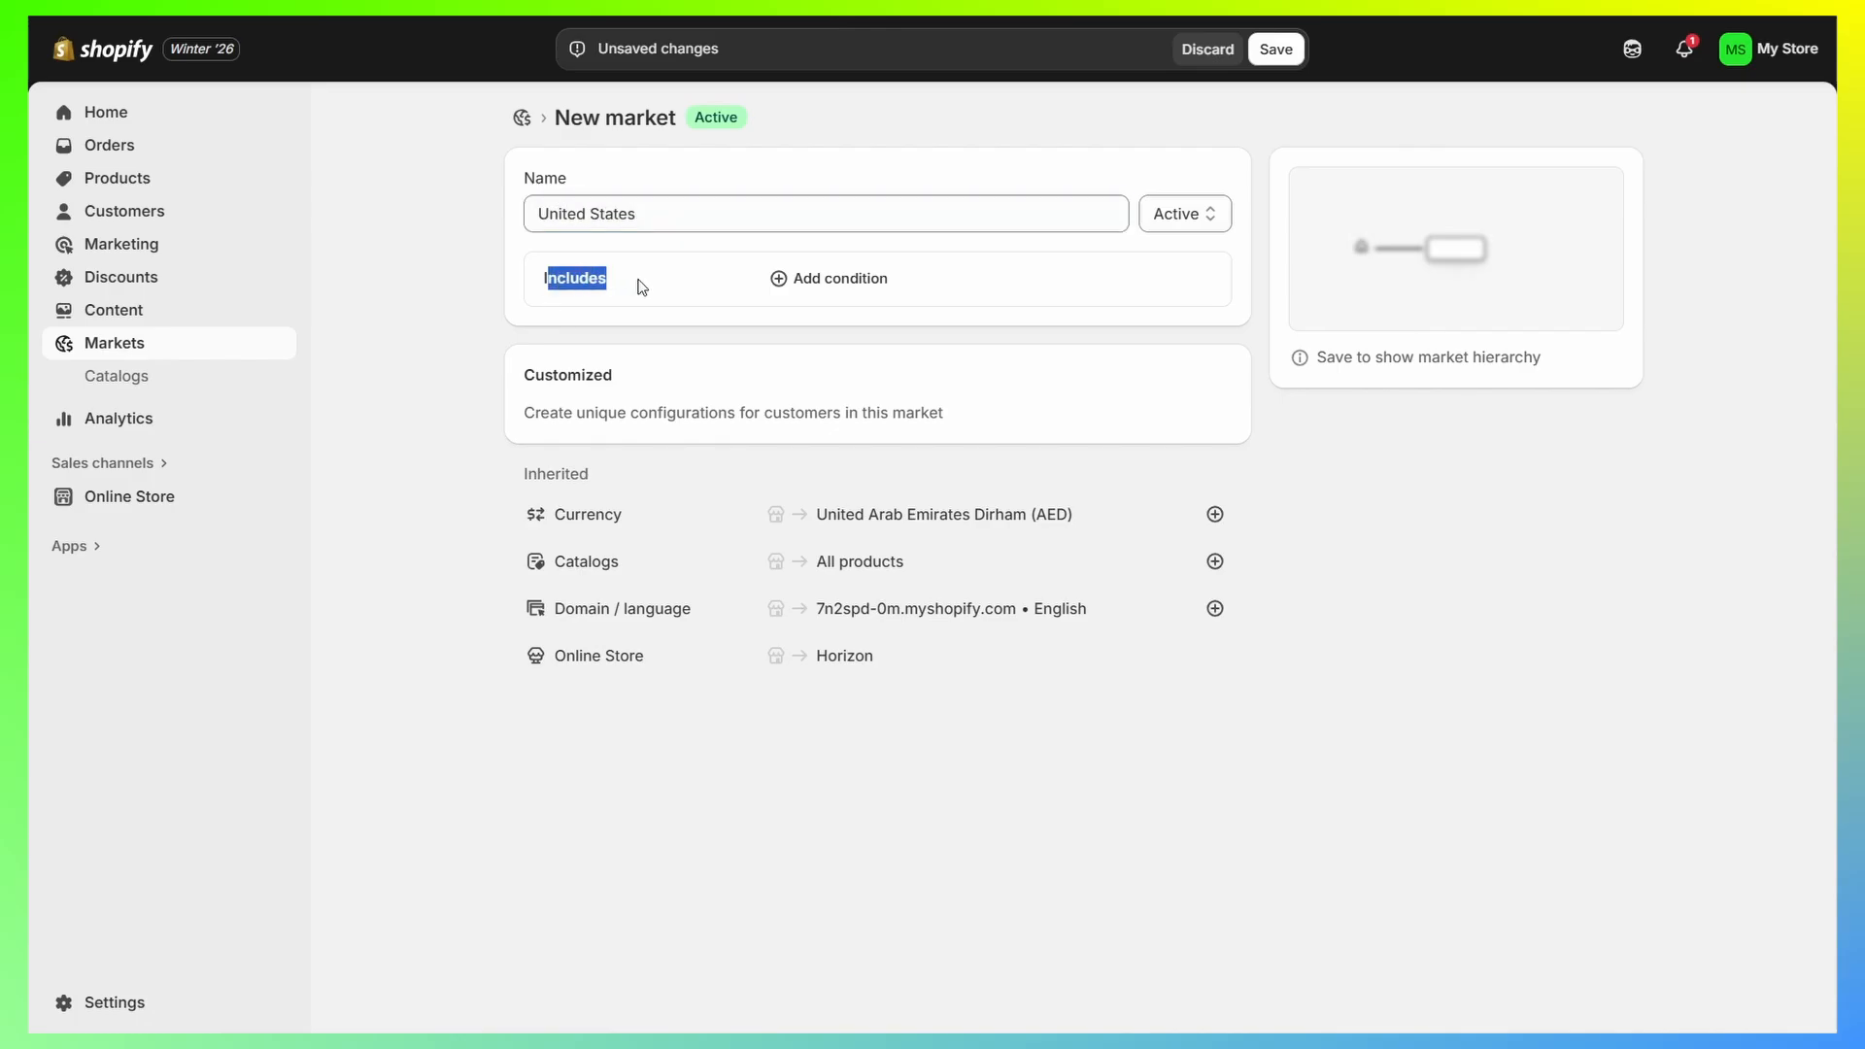
{"action": "left_click", "coordinate": [845, 280]}
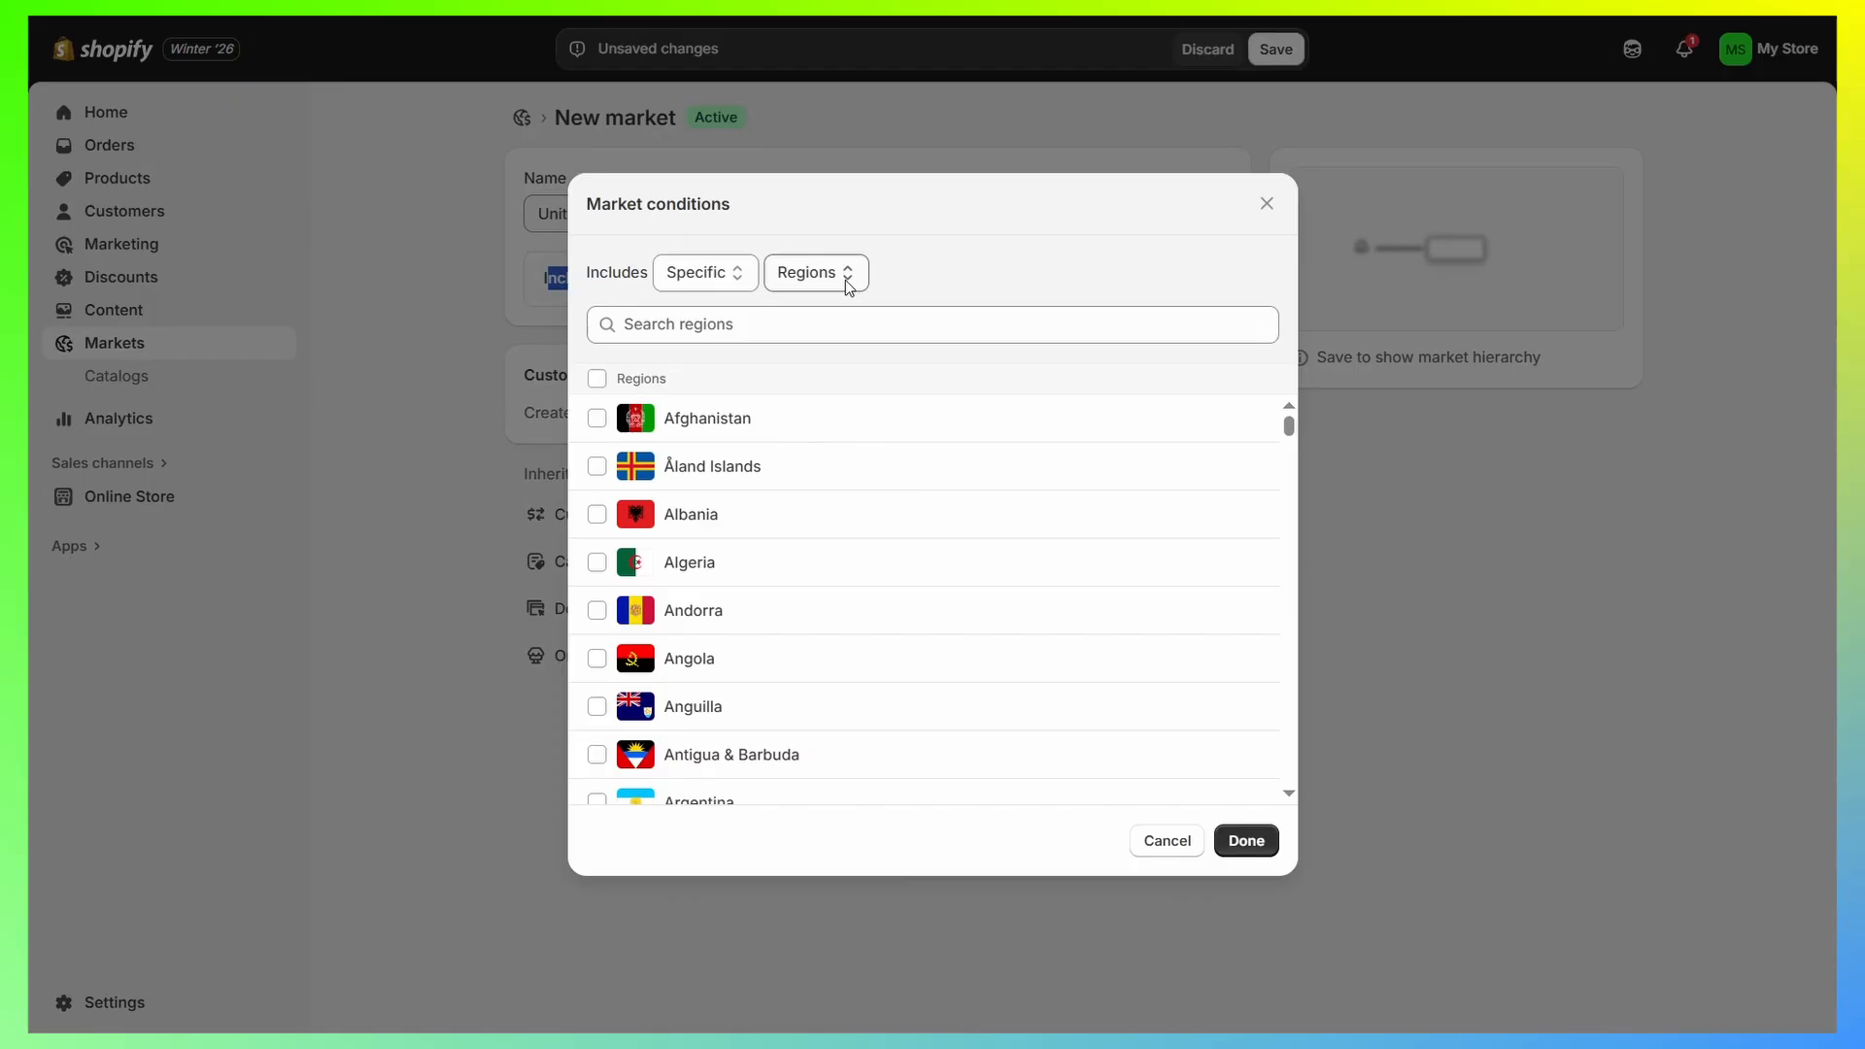
{"action": "left_click", "coordinate": [833, 330]}
{"action": "type", "text": "uni"}
{"action": "left_click", "coordinate": [597, 609]}
{"action": "left_click", "coordinate": [1247, 840]}
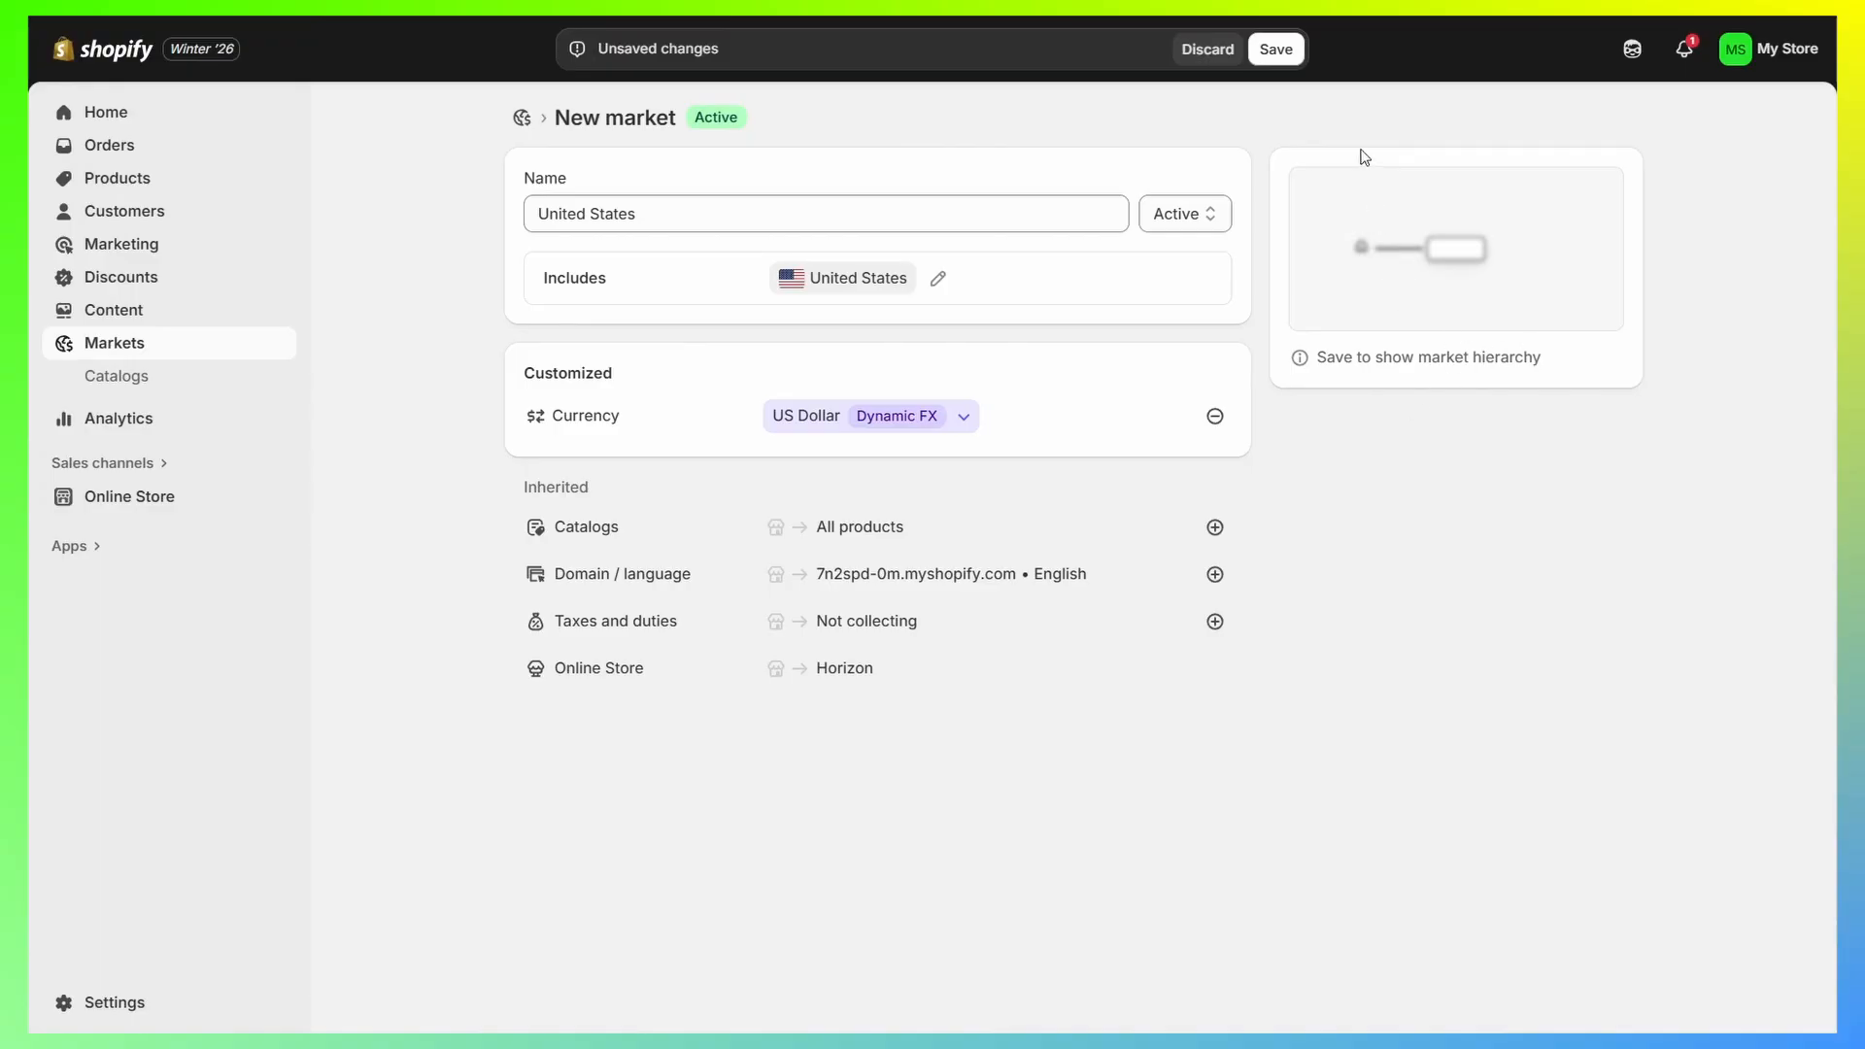
{"action": "left_click", "coordinate": [1276, 49]}
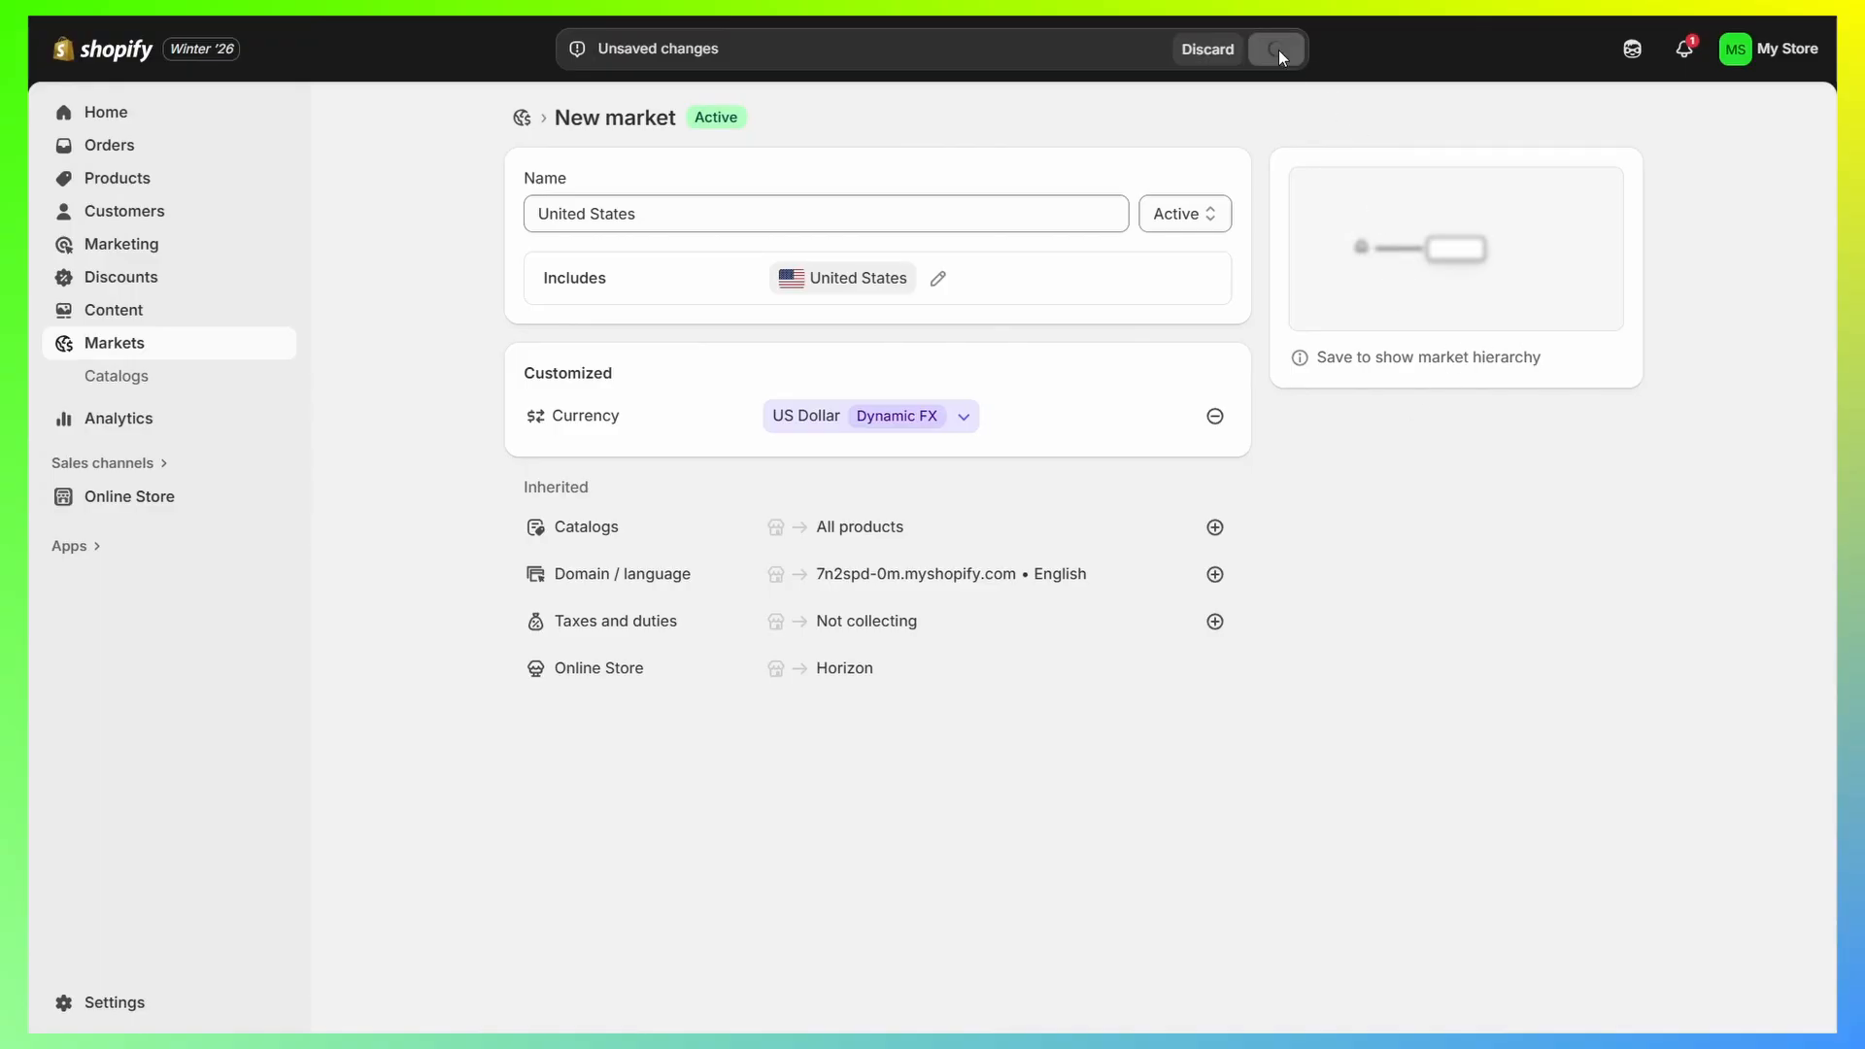
Return to the markets list, create another market named "UK", and search for "united" among the regions to include.
{"action": "left_click", "coordinate": [522, 118]}
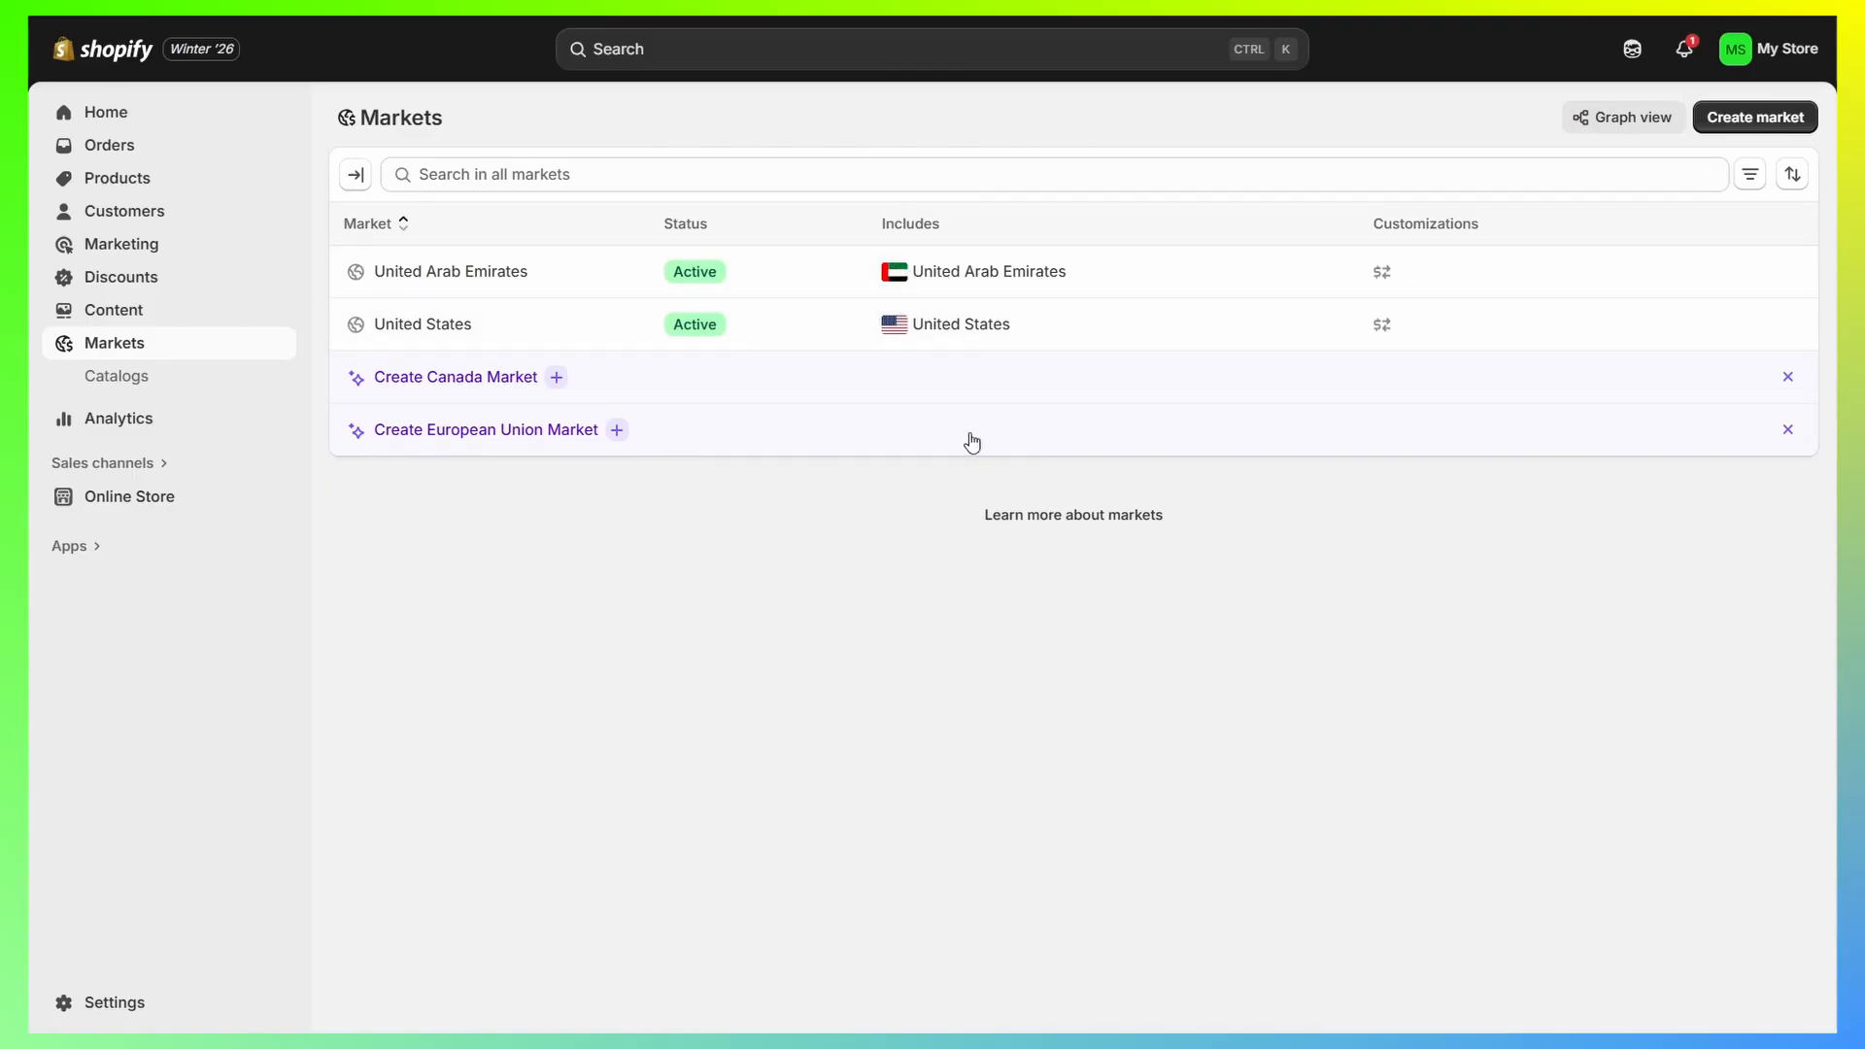
{"action": "left_click", "coordinate": [1790, 129]}
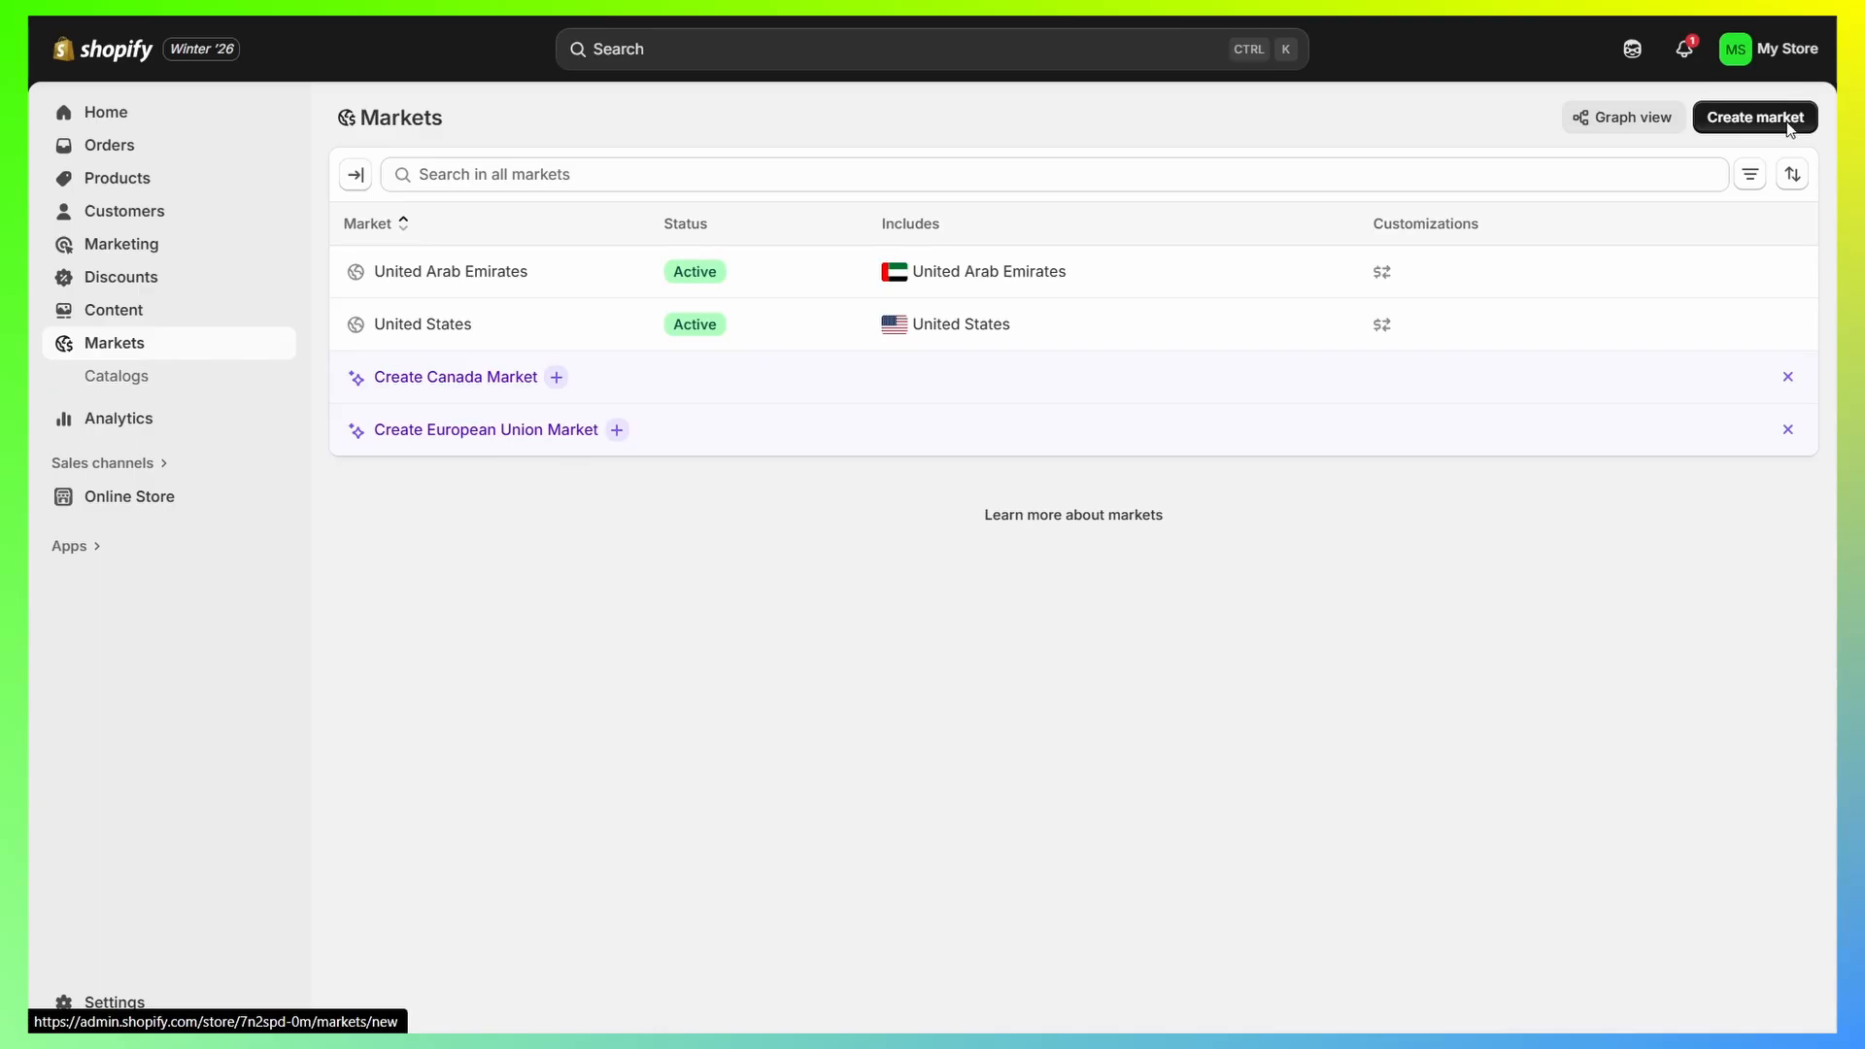
{"action": "type", "text": "UK"}
{"action": "left_click", "coordinate": [833, 279]}
{"action": "type", "text": "united"}
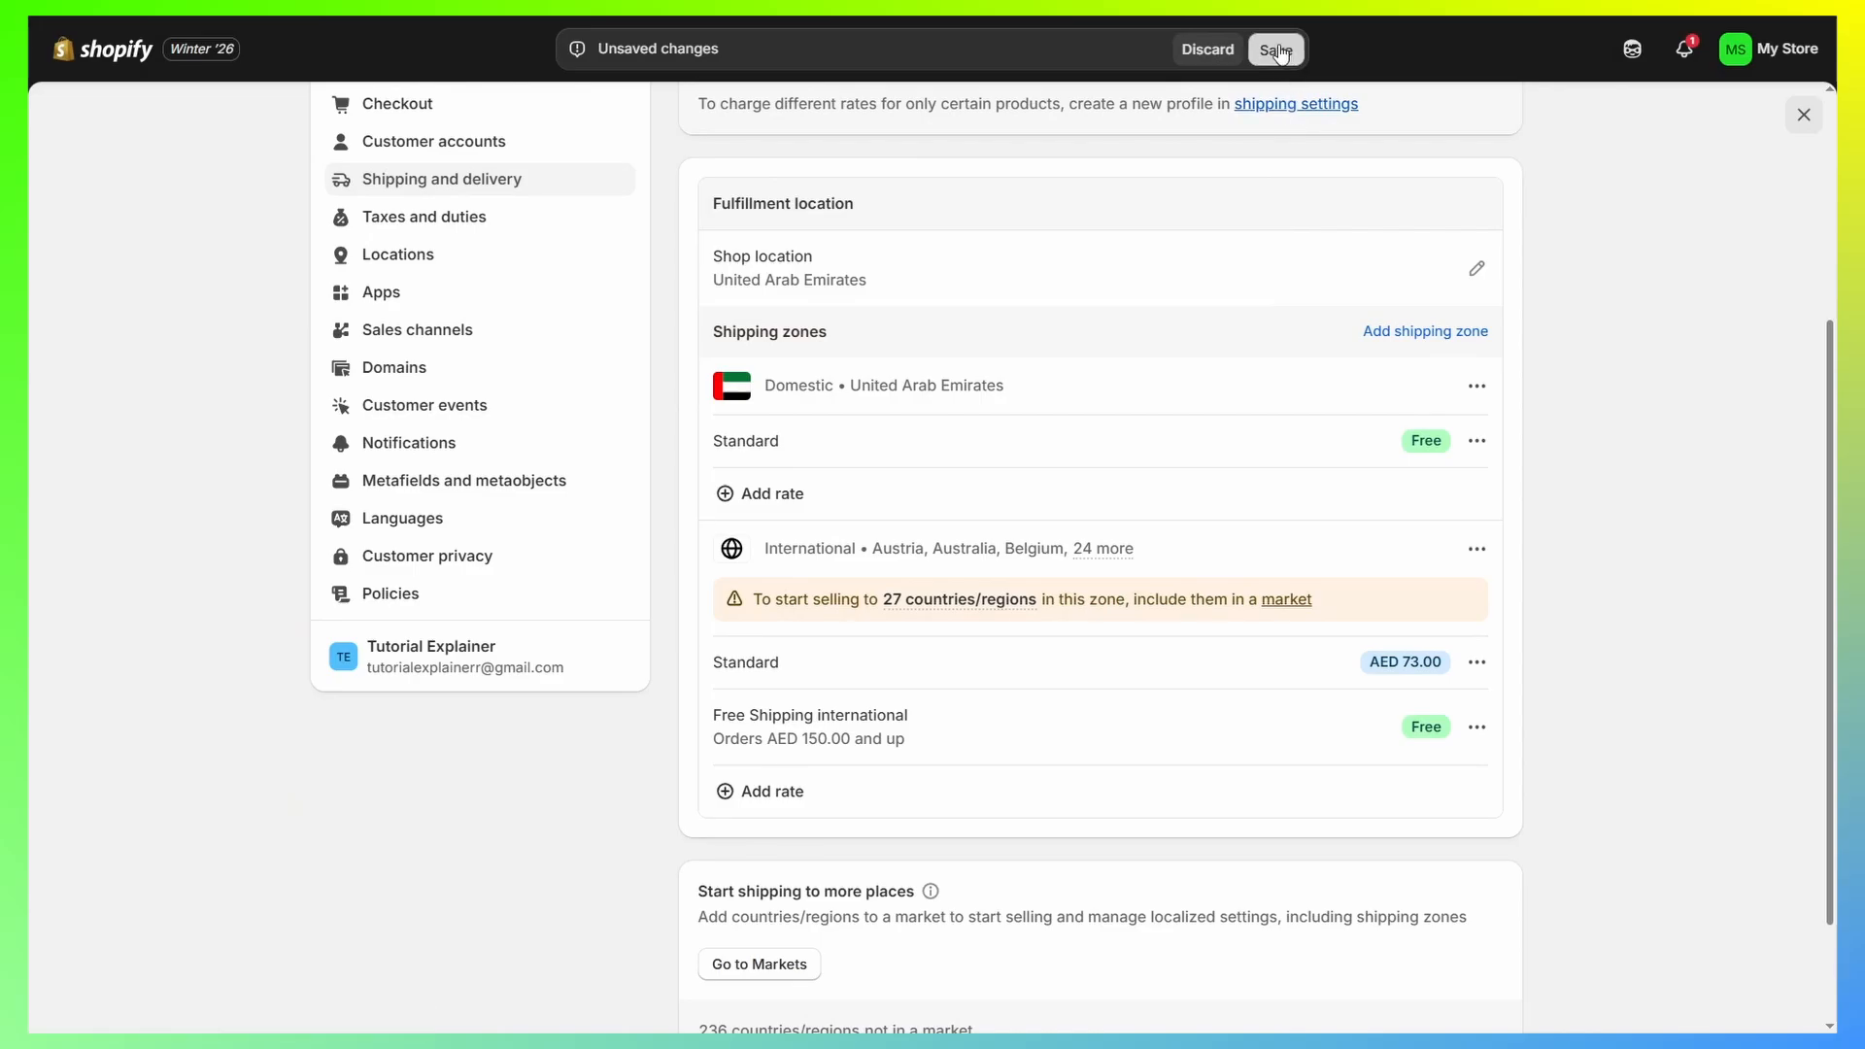
Save the pending changes to the general shipping profile.
{"action": "left_click", "coordinate": [1275, 48]}
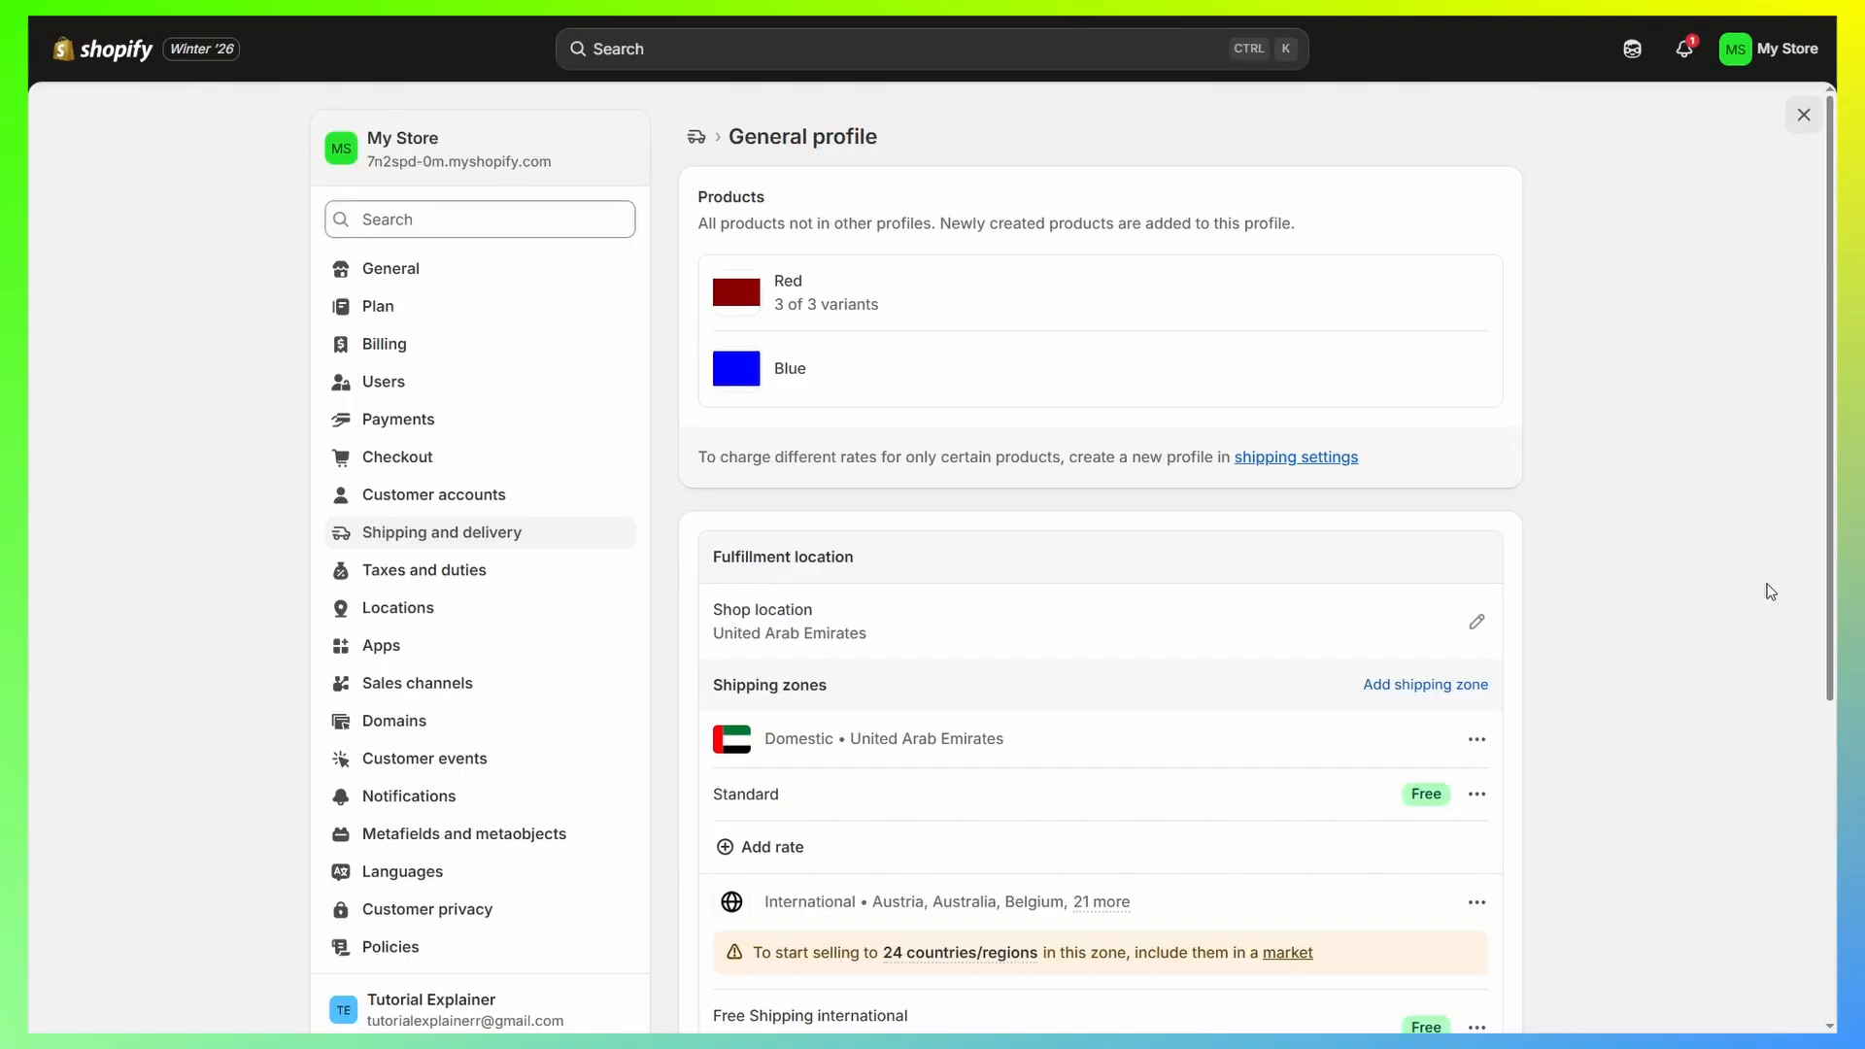
{"action": "scroll", "coordinate": [1770, 592], "scroll_direction": "down", "scroll_amount": 2}
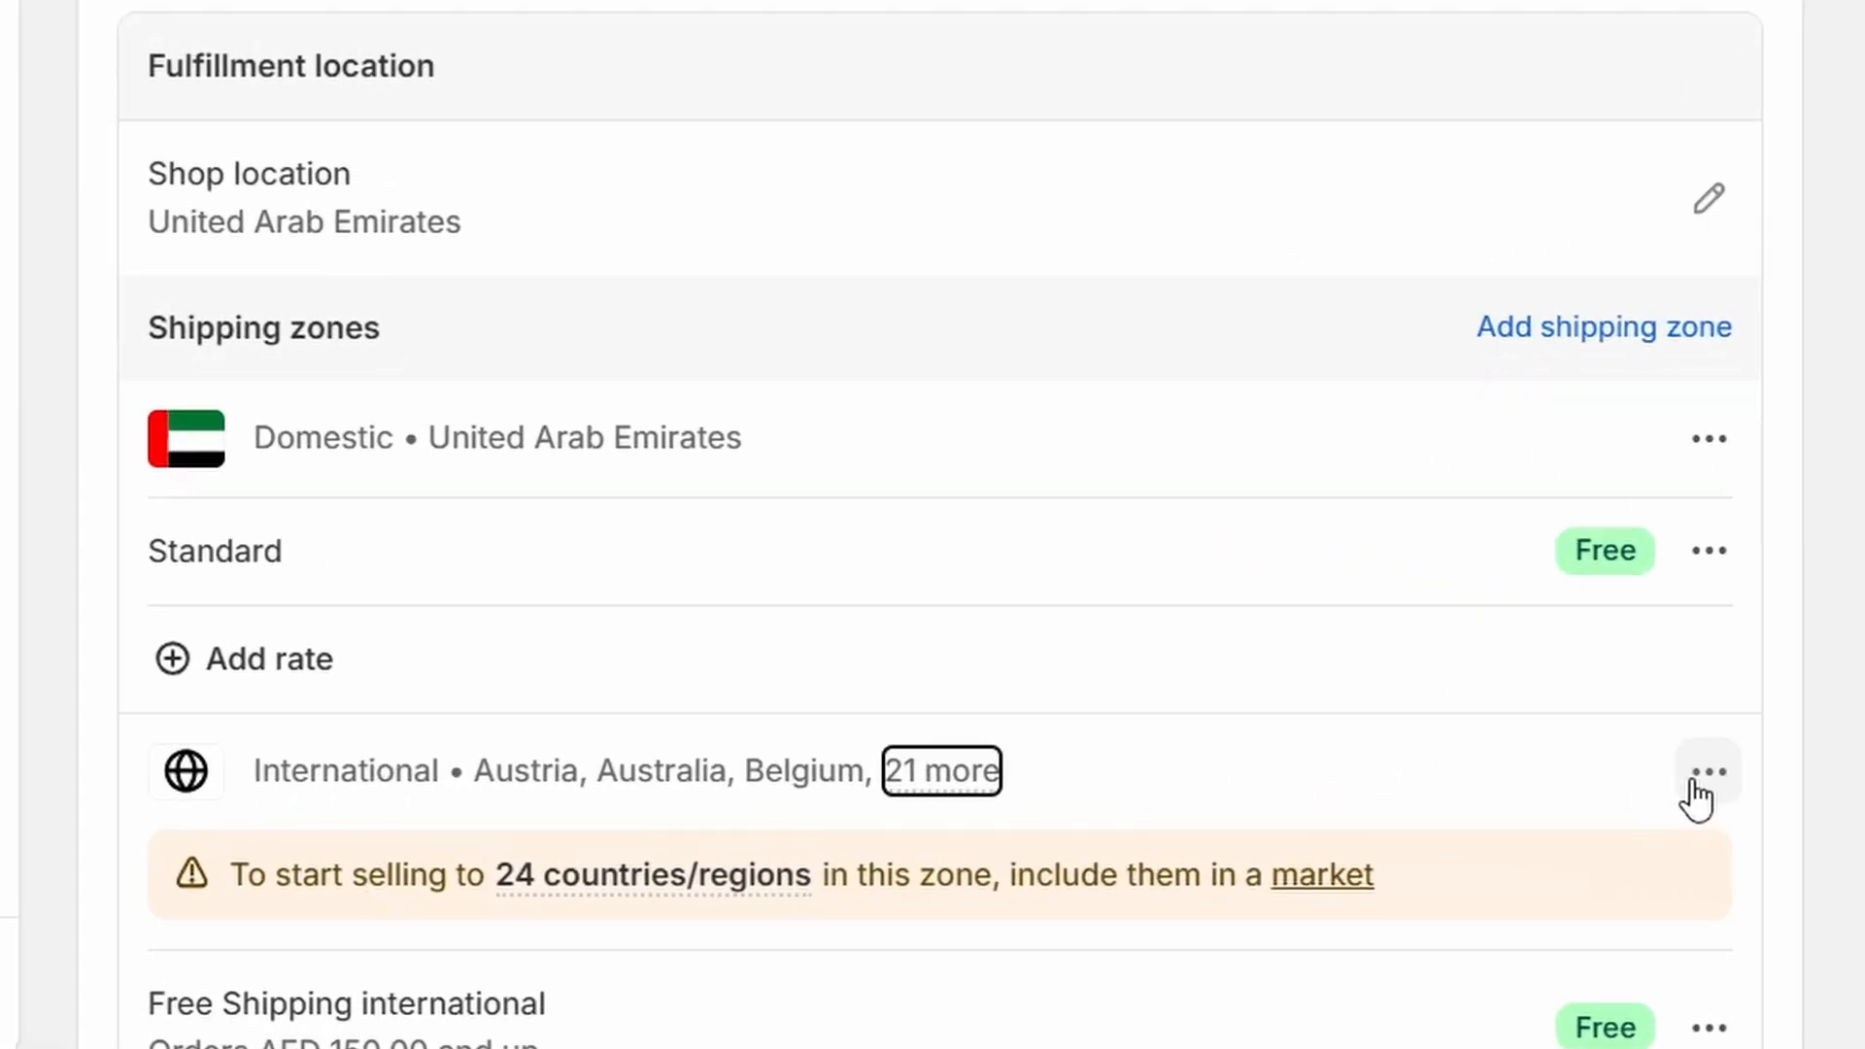
Edit the International zone, search for "united", select and clear United Kingdom and United States, and save the profile.
{"action": "left_click", "coordinate": [1474, 786]}
{"action": "left_click", "coordinate": [1449, 830]}
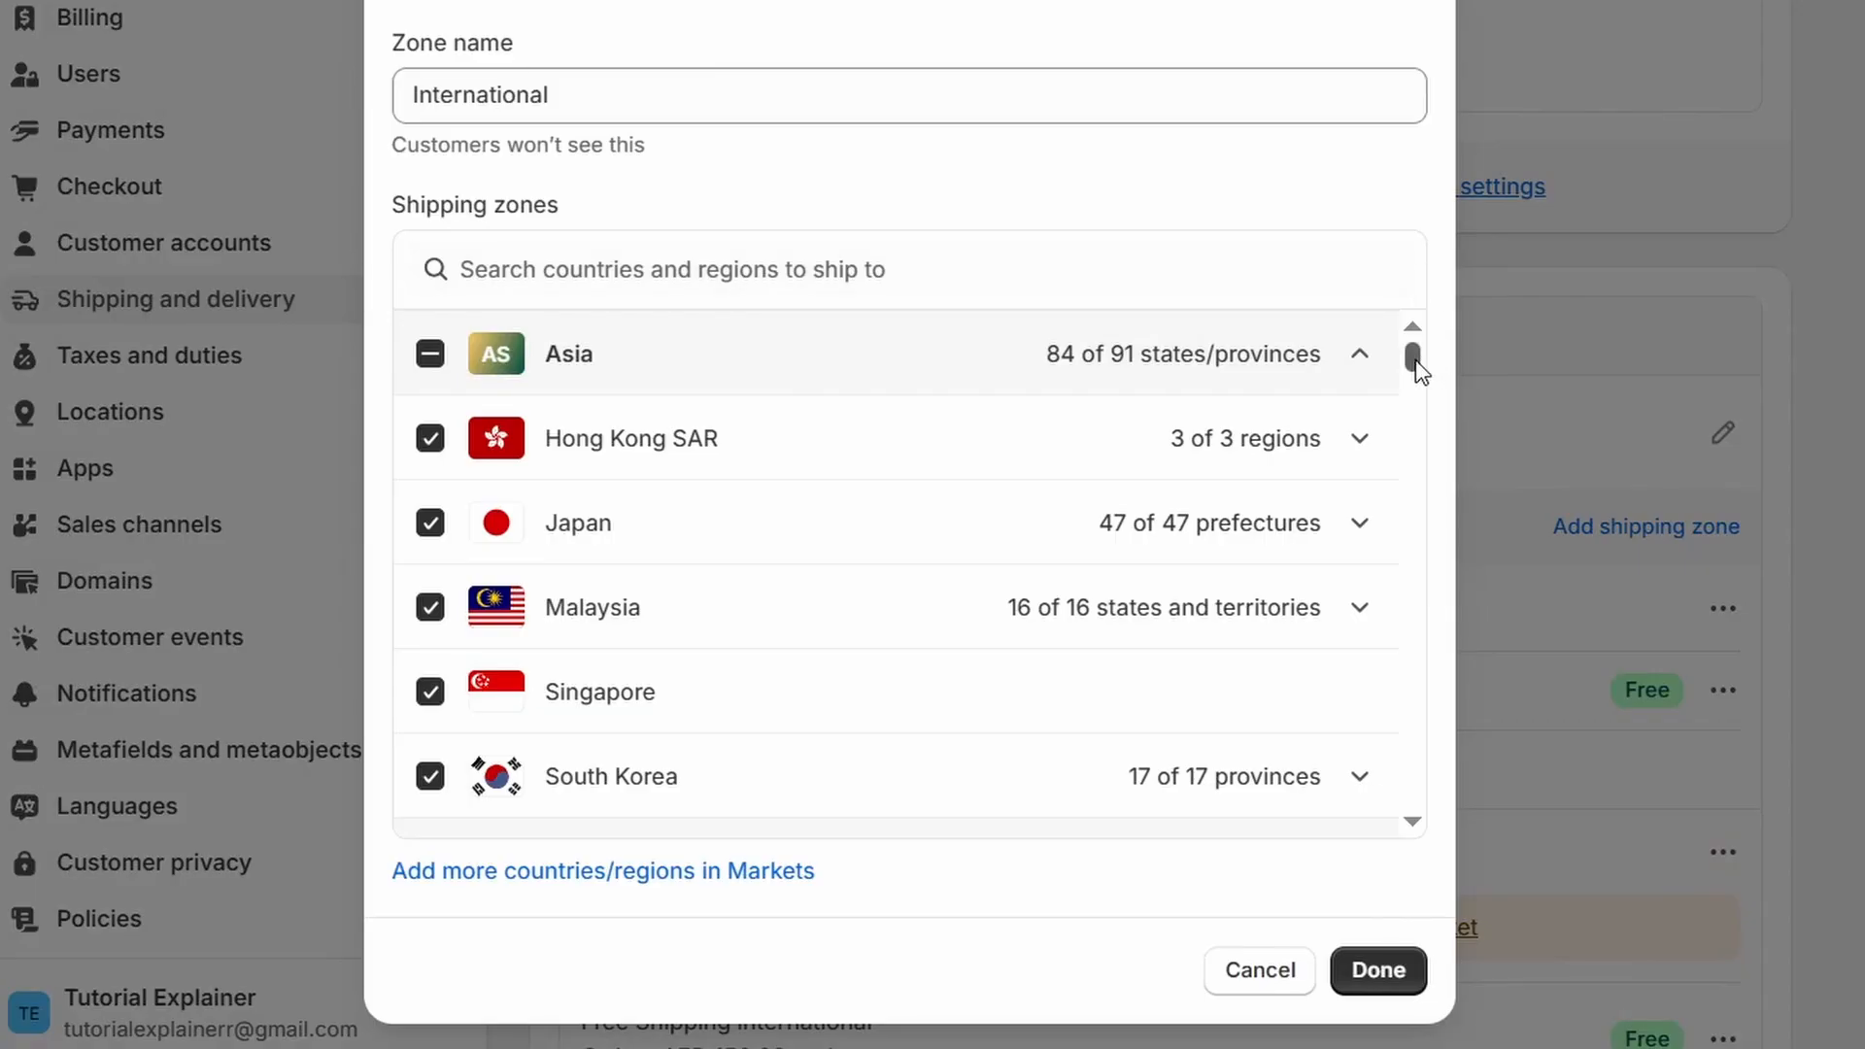
{"action": "left_click", "coordinate": [610, 260]}
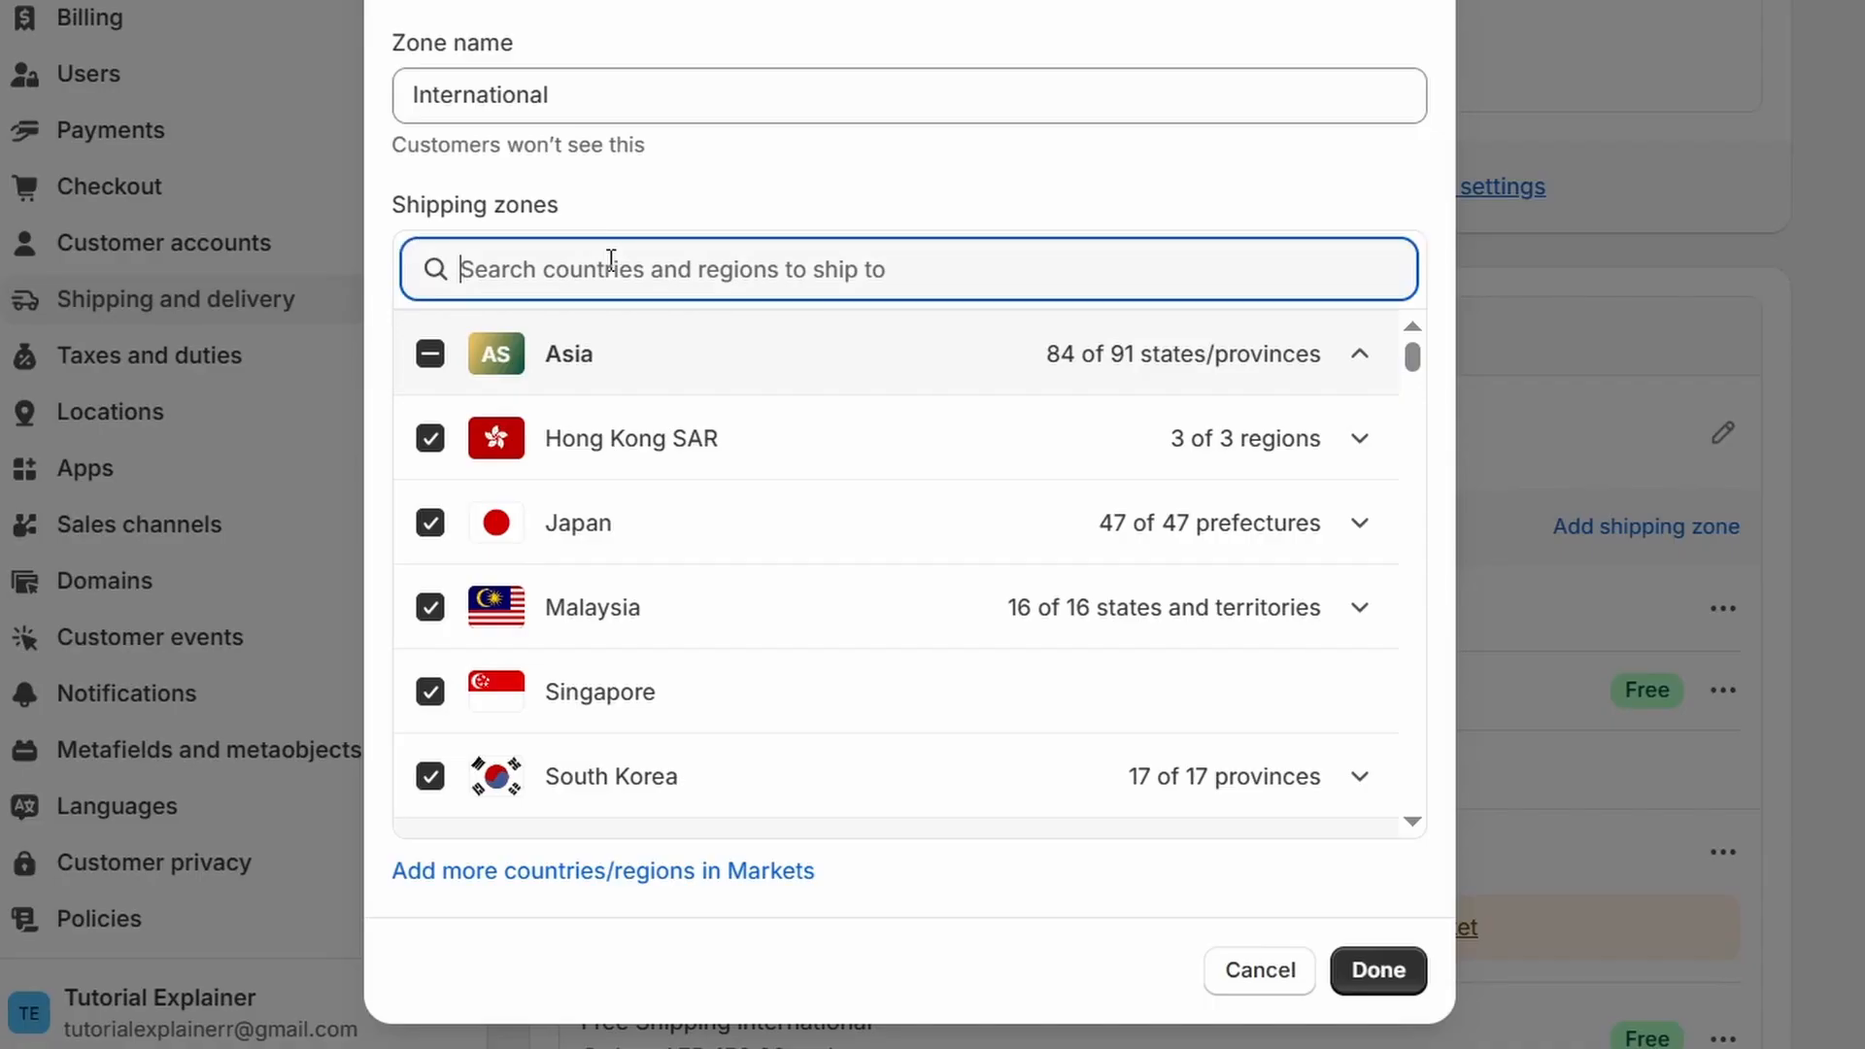
{"action": "type", "text": "united"}
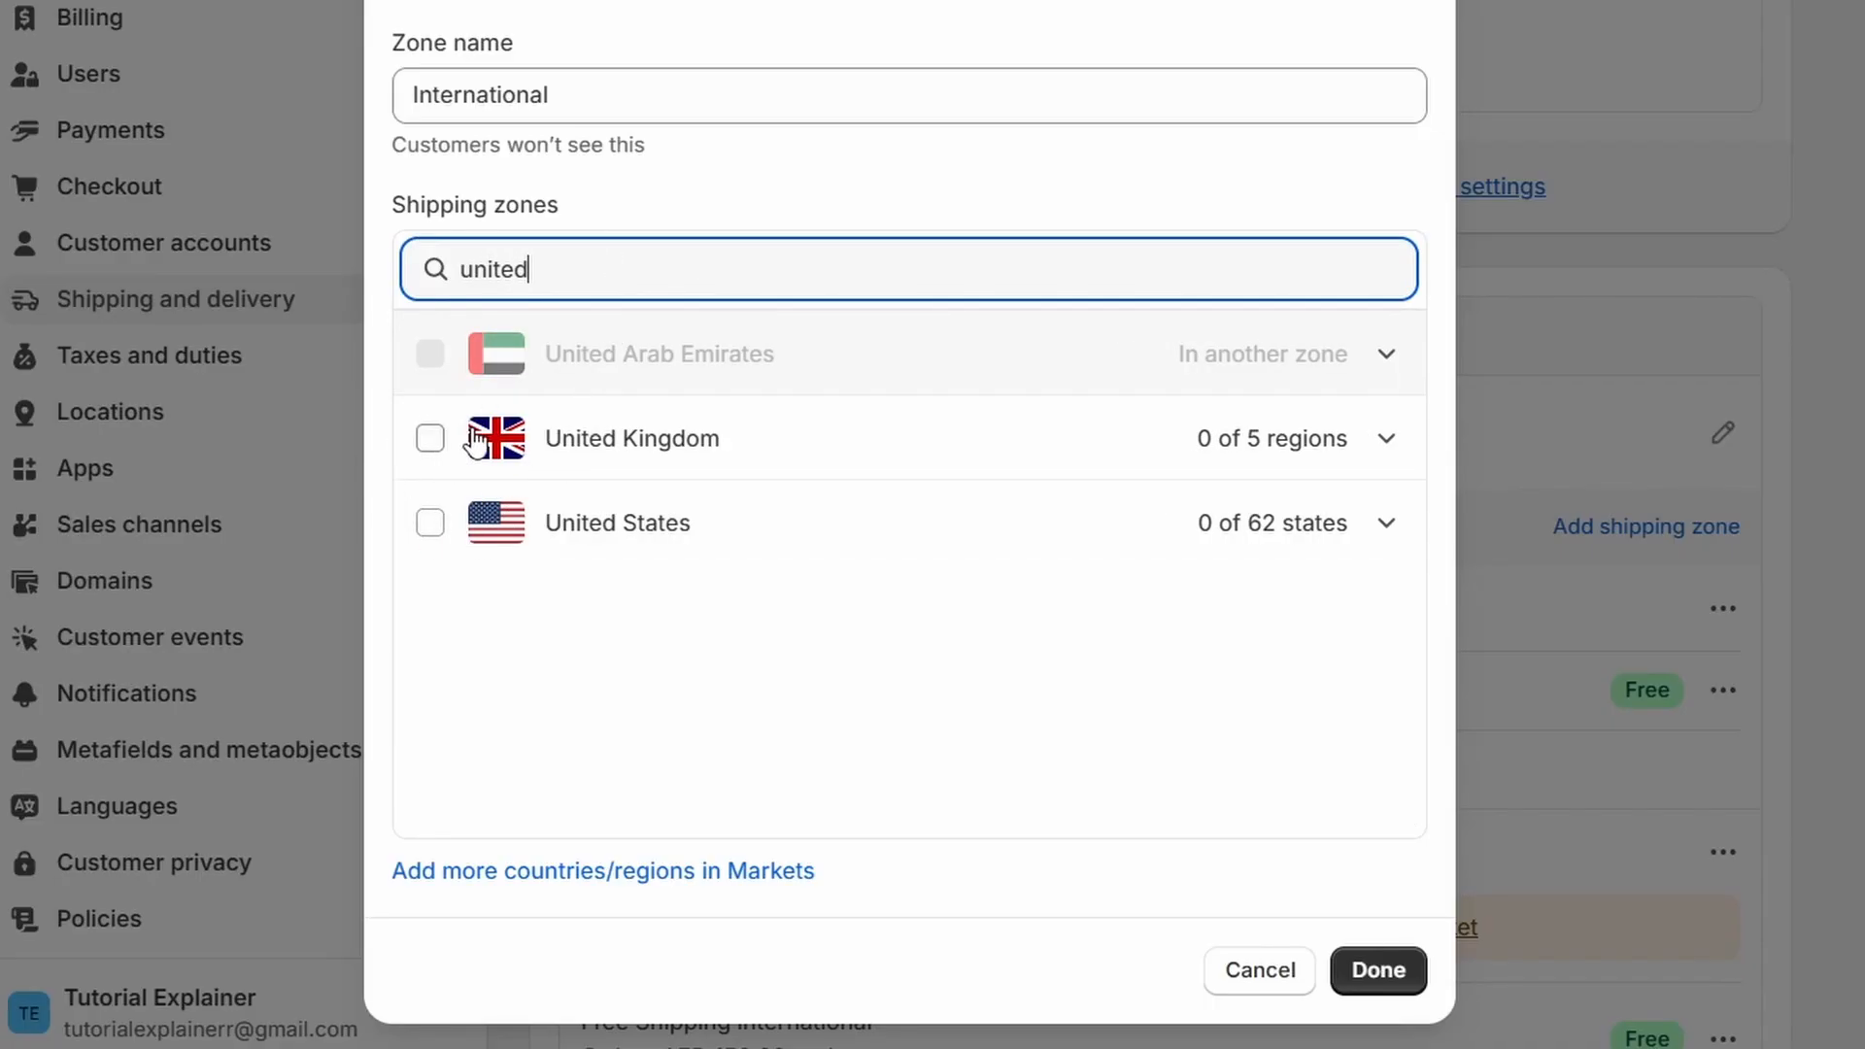
{"action": "left_click", "coordinate": [430, 439]}
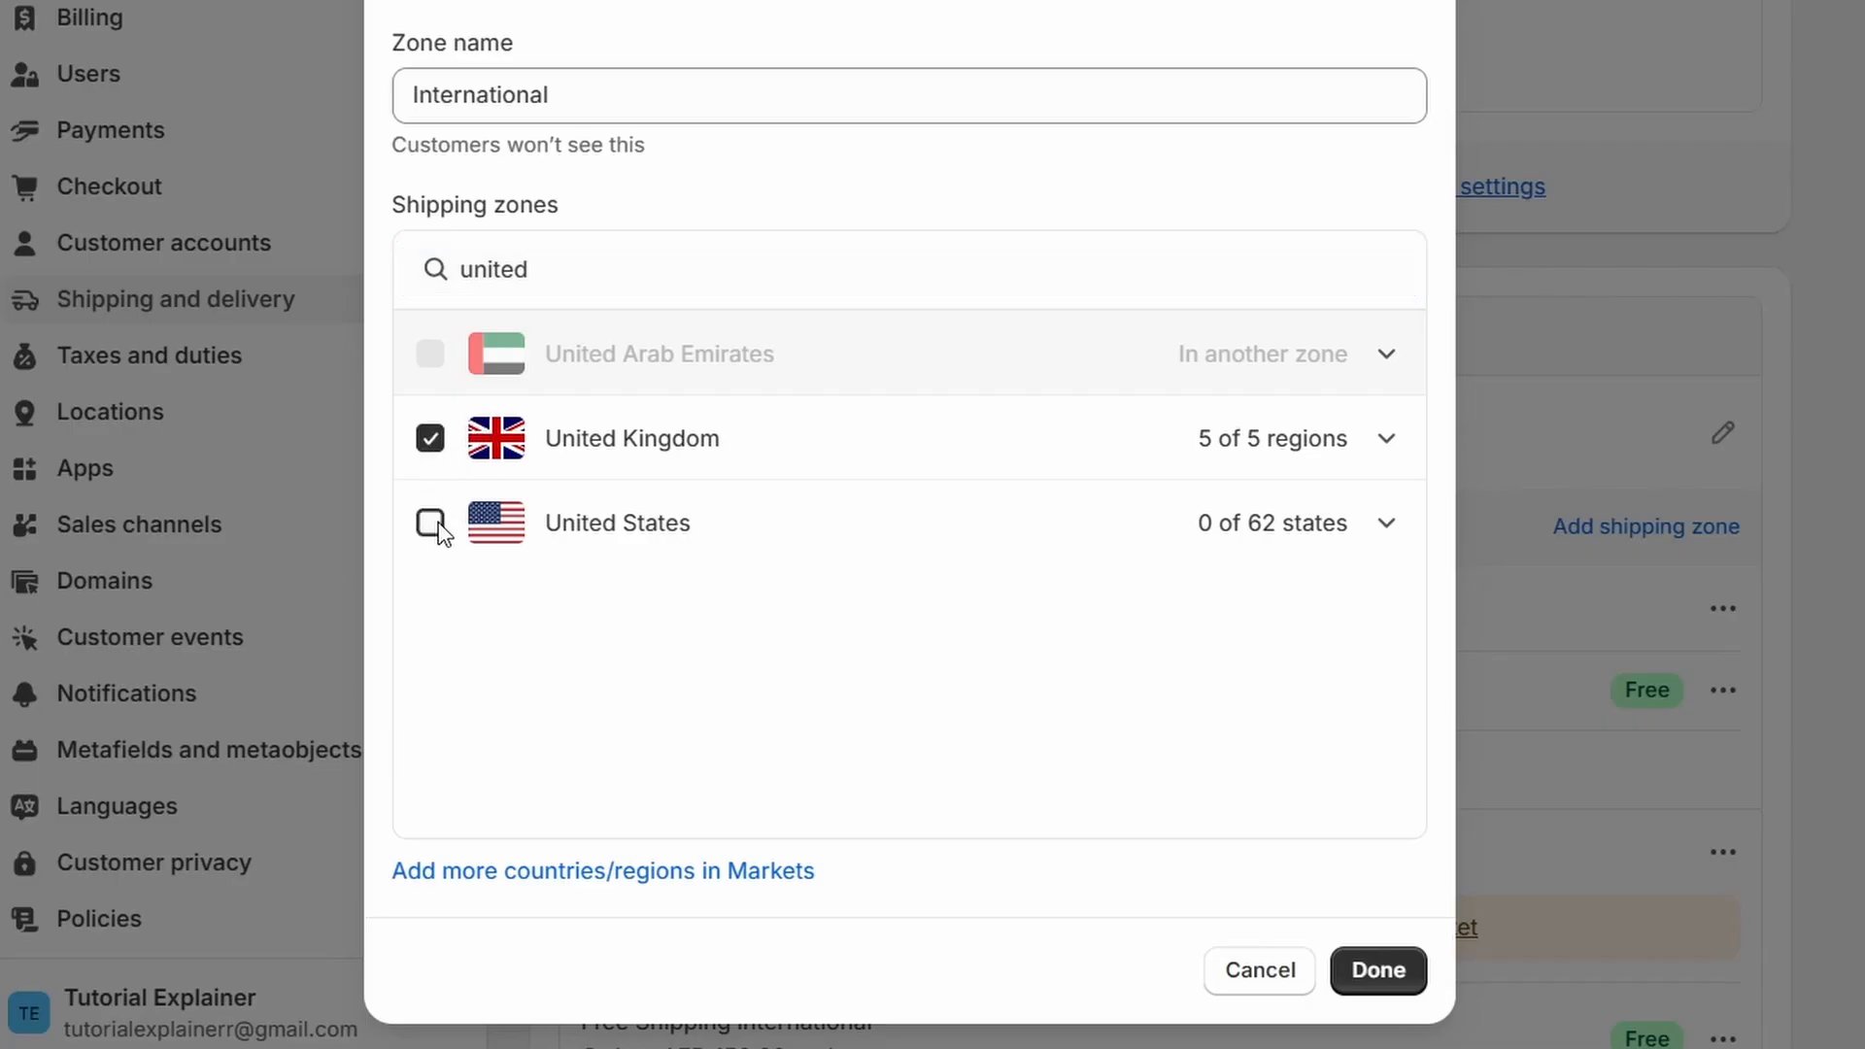
{"action": "left_click", "coordinate": [430, 523]}
{"action": "left_click", "coordinate": [430, 439]}
{"action": "left_click", "coordinate": [430, 524]}
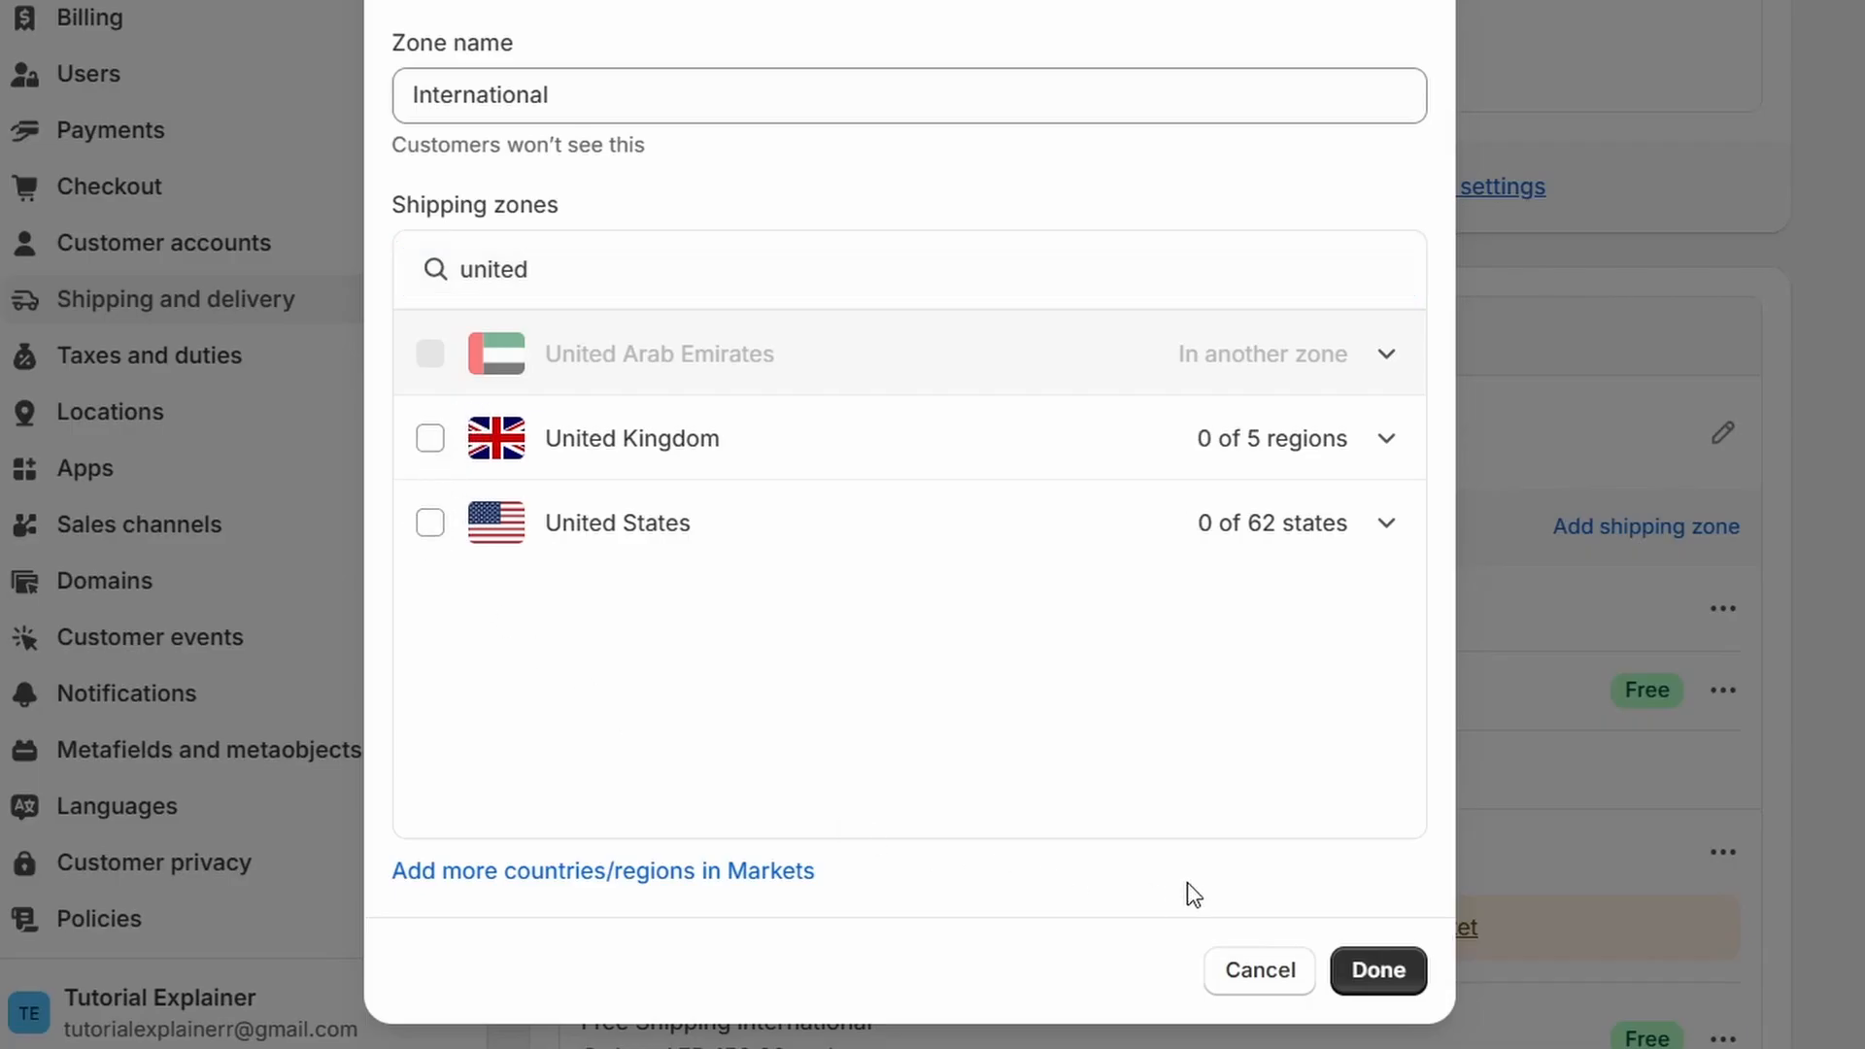
{"action": "left_click", "coordinate": [1404, 974]}
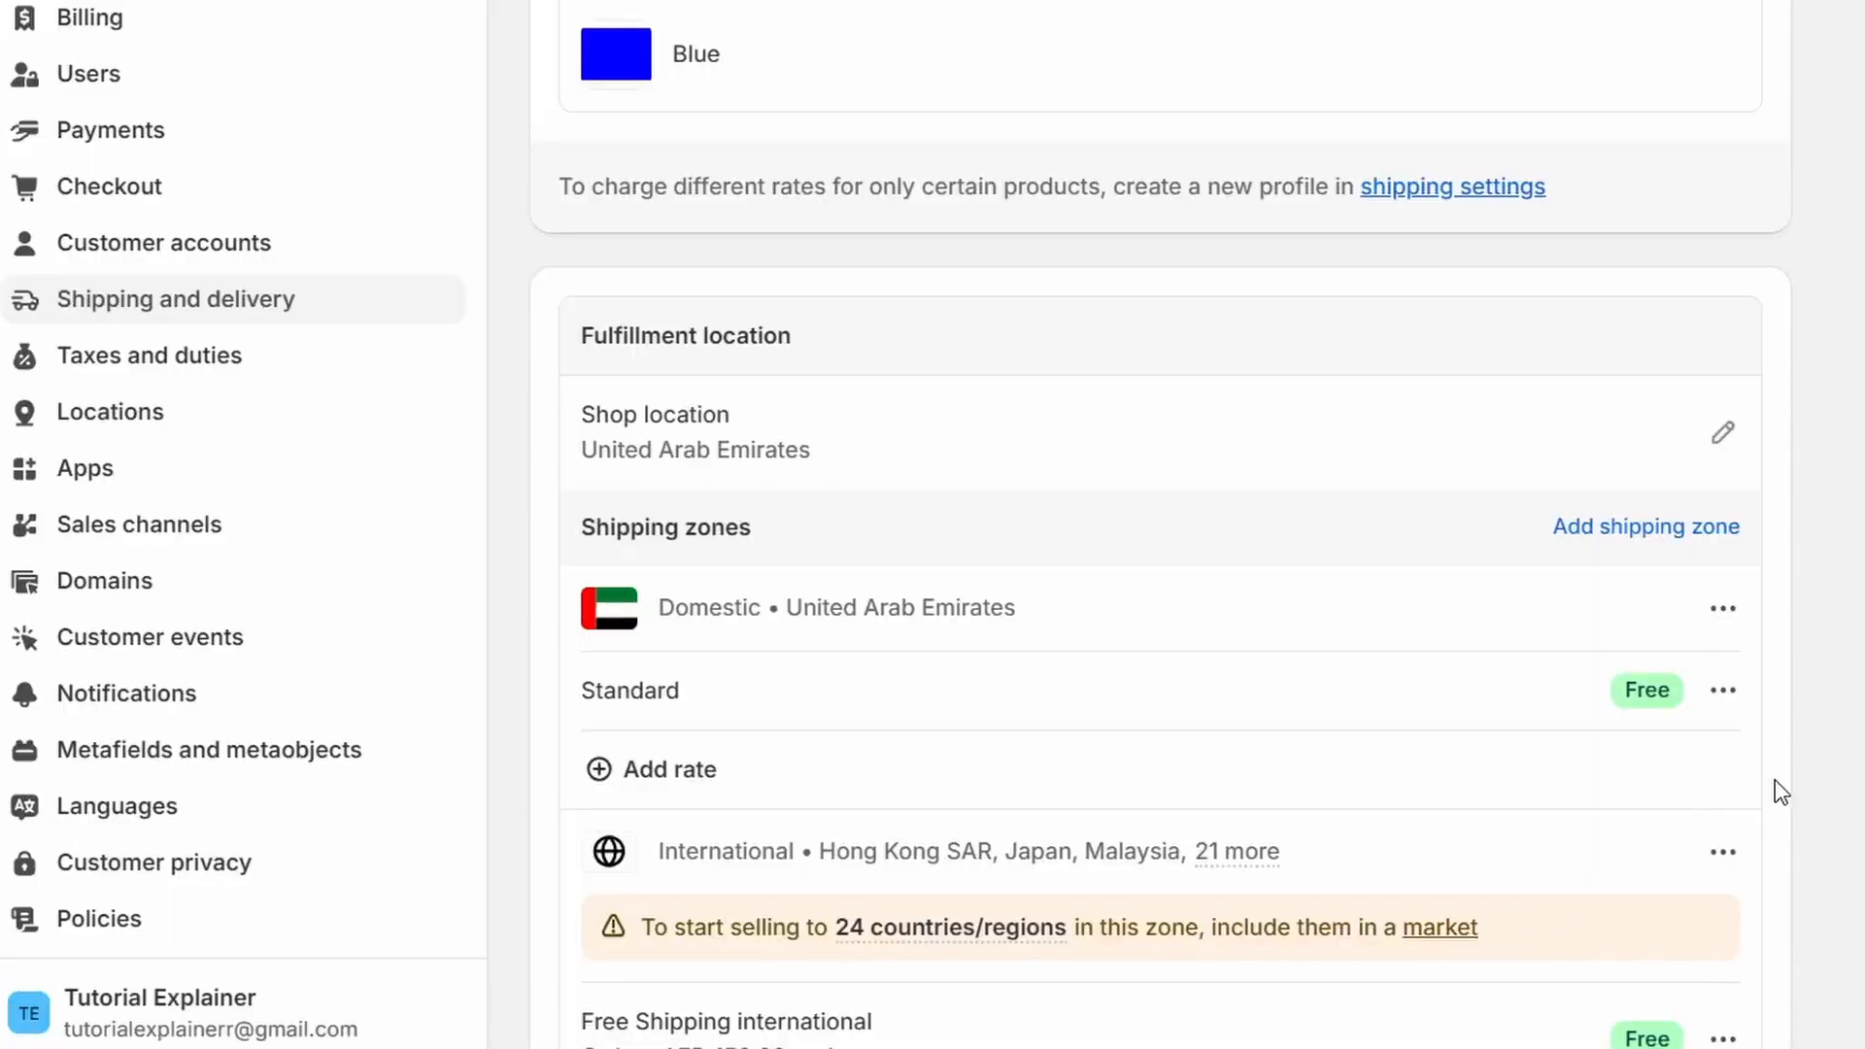
{"action": "left_click", "coordinate": [1274, 51]}
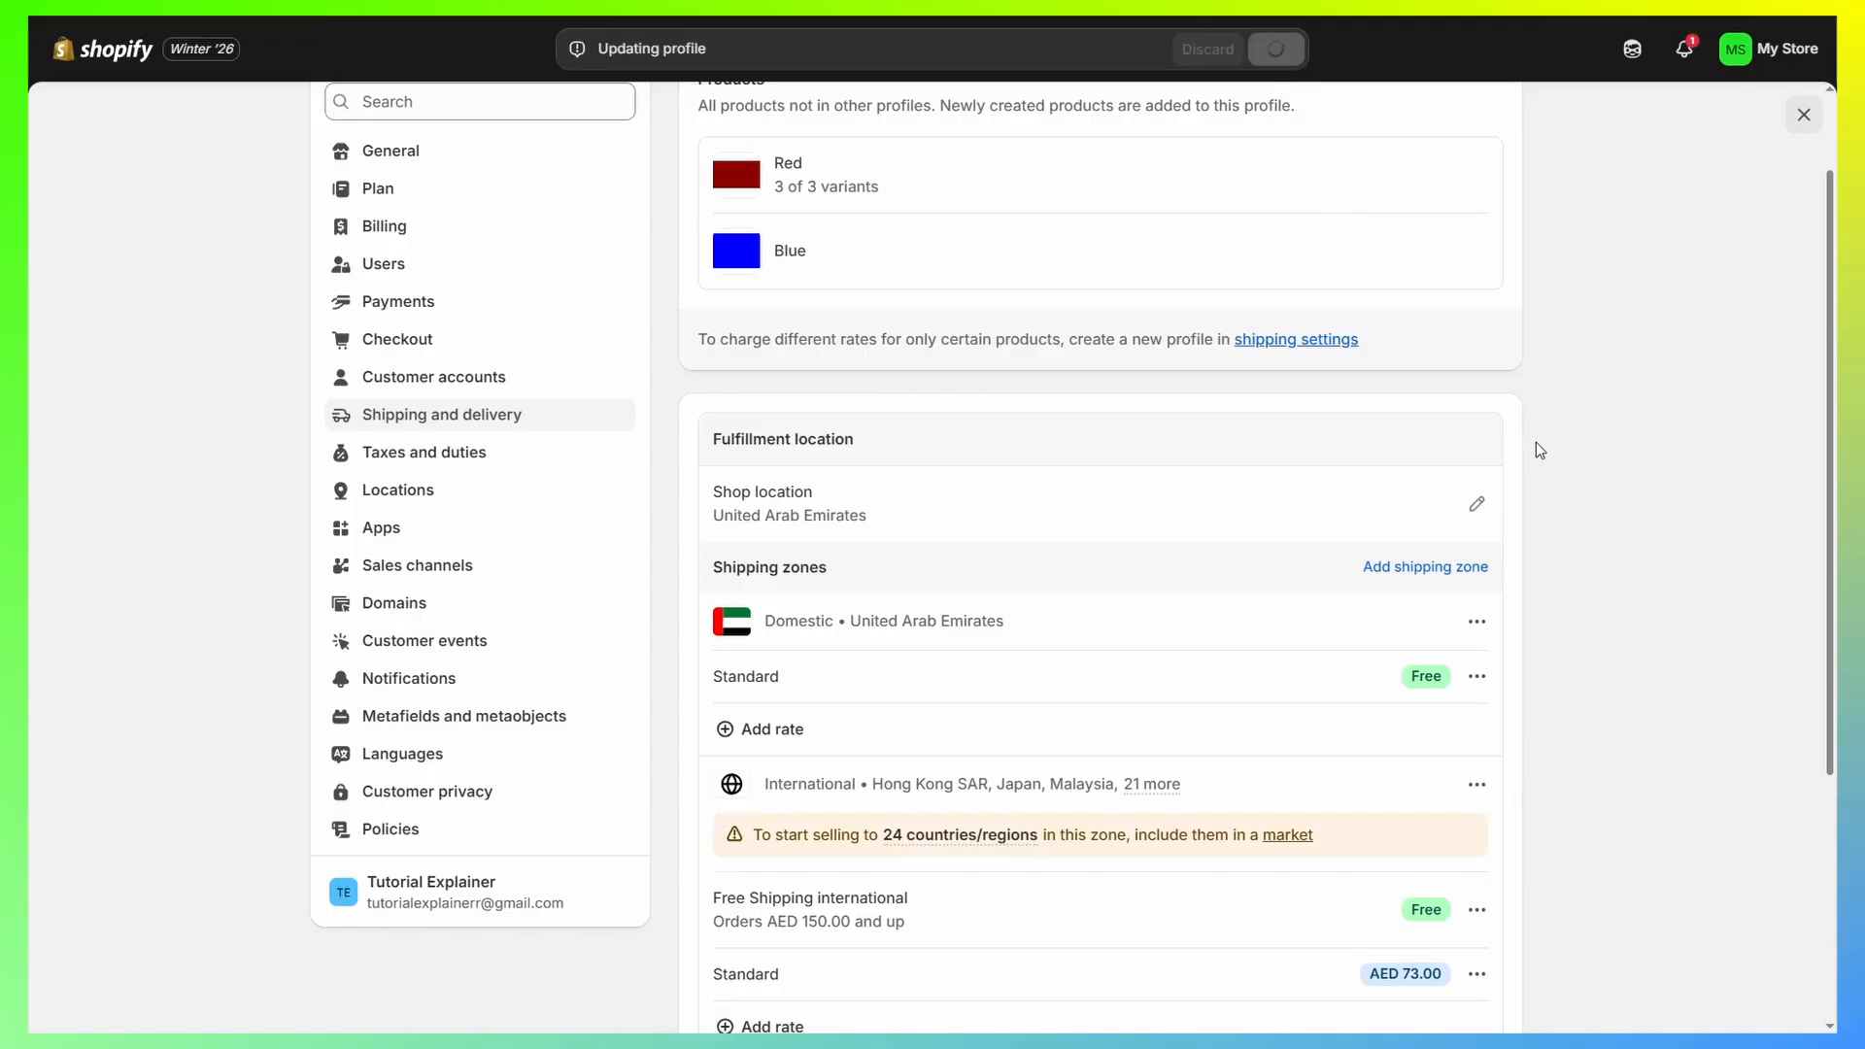
Create a new shipping zone that covers the United Kingdom.
{"action": "left_click", "coordinate": [1414, 567]}
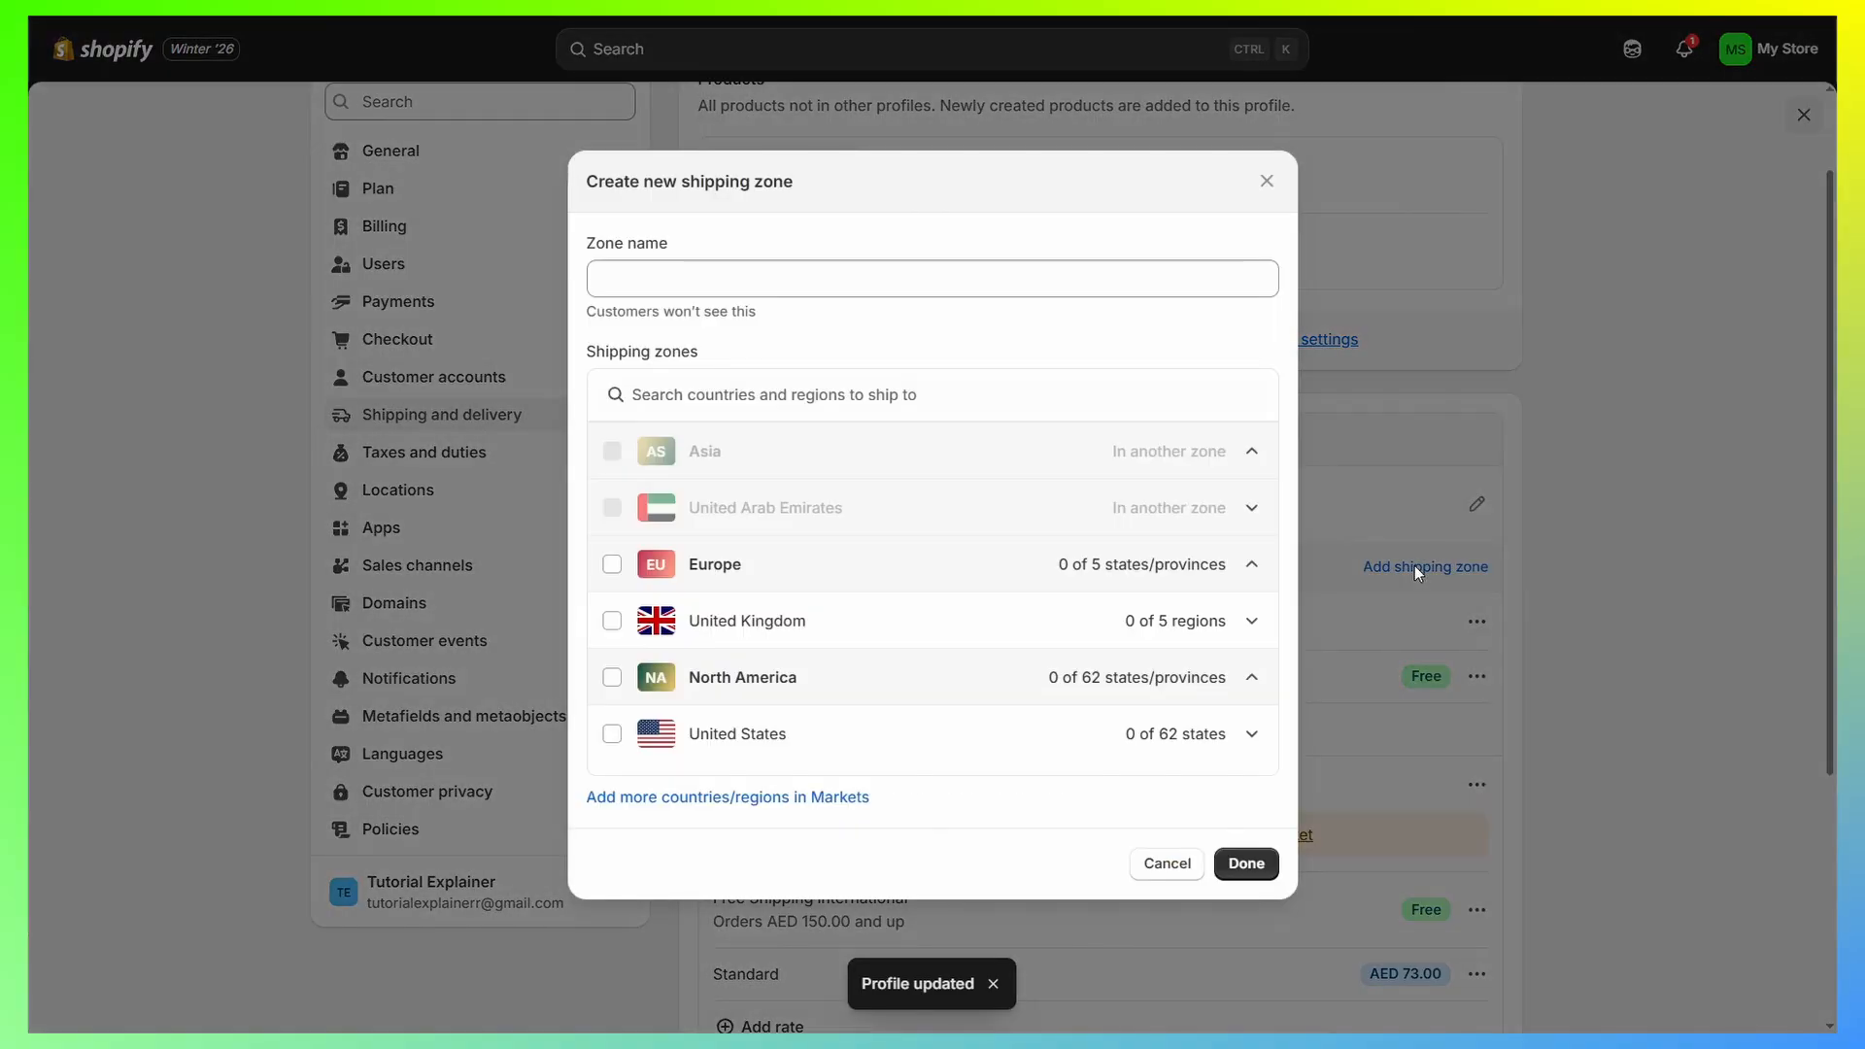
{"action": "left_click", "coordinate": [611, 622]}
{"action": "left_click", "coordinate": [1246, 864]}
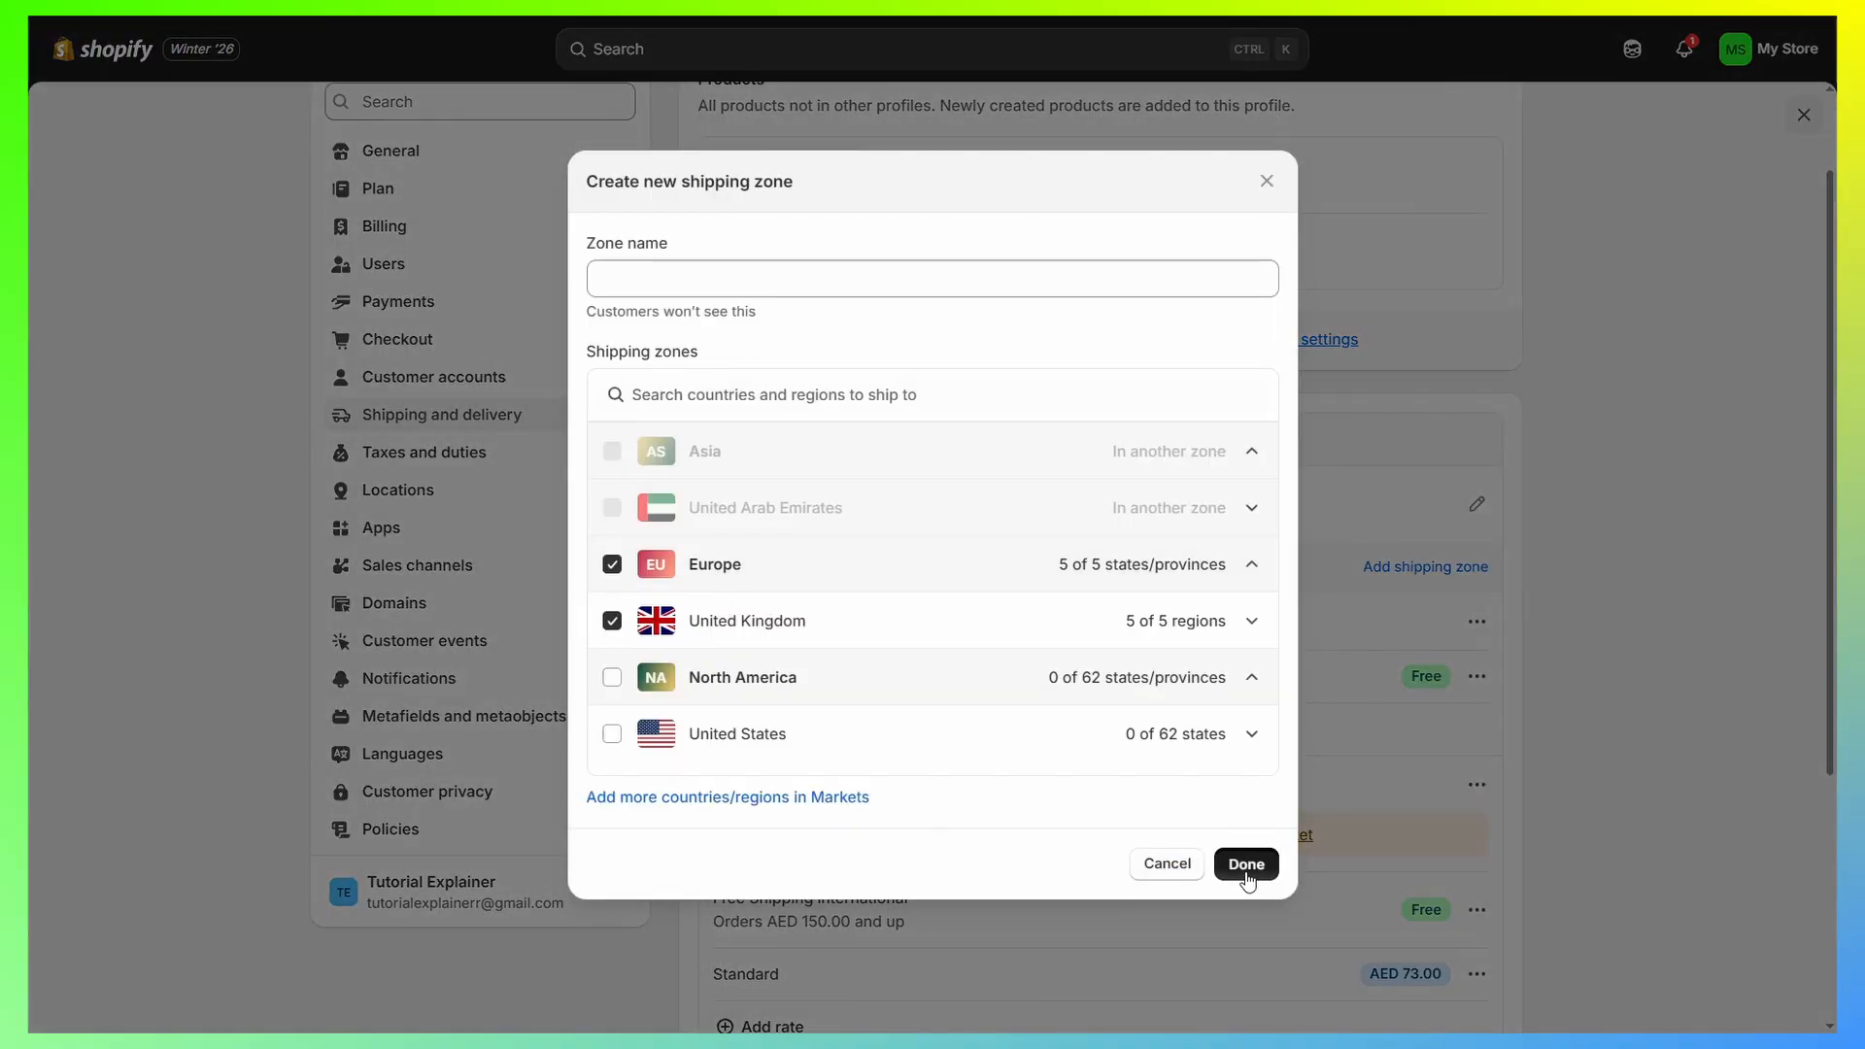
{"action": "scroll", "coordinate": [1137, 573], "scroll_direction": "down", "scroll_amount": 5}
{"action": "scroll", "coordinate": [1117, 554], "scroll_direction": "down", "scroll_amount": 1}
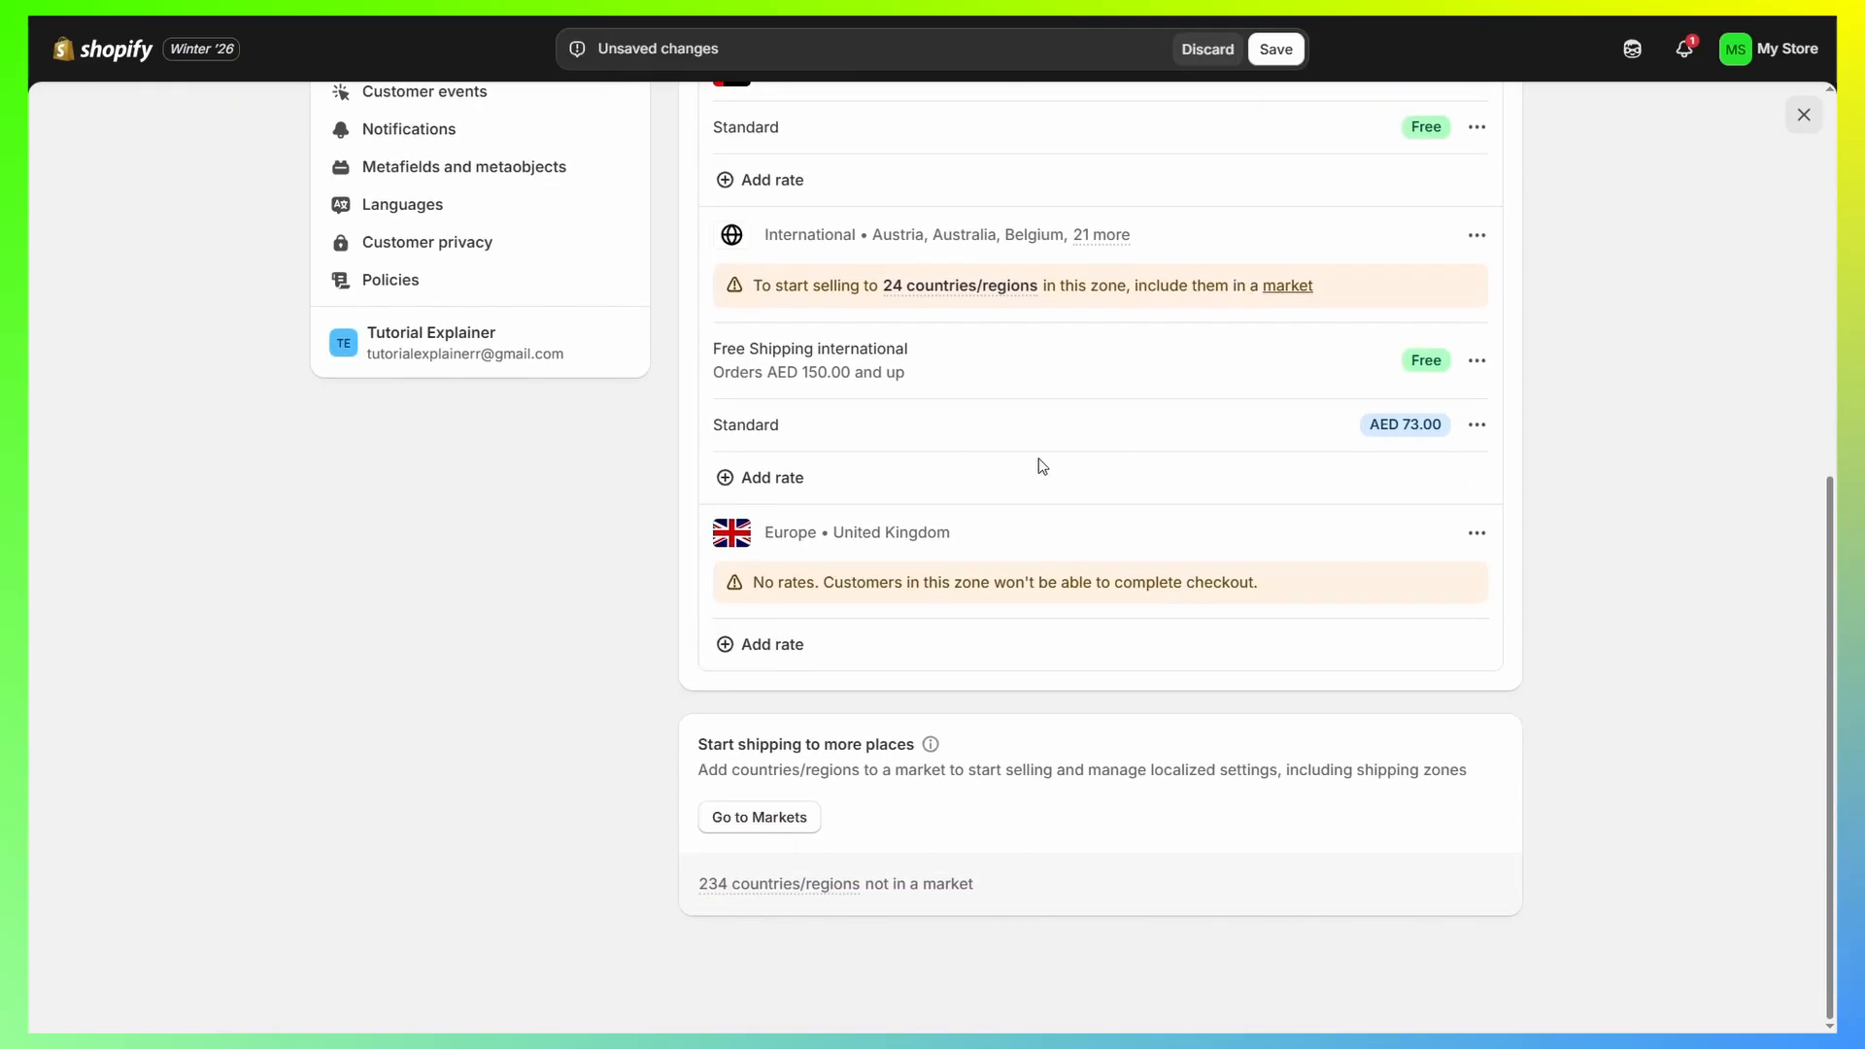
{"action": "left_click_drag", "start_coordinate": [767, 530], "coordinate": [1010, 539]}
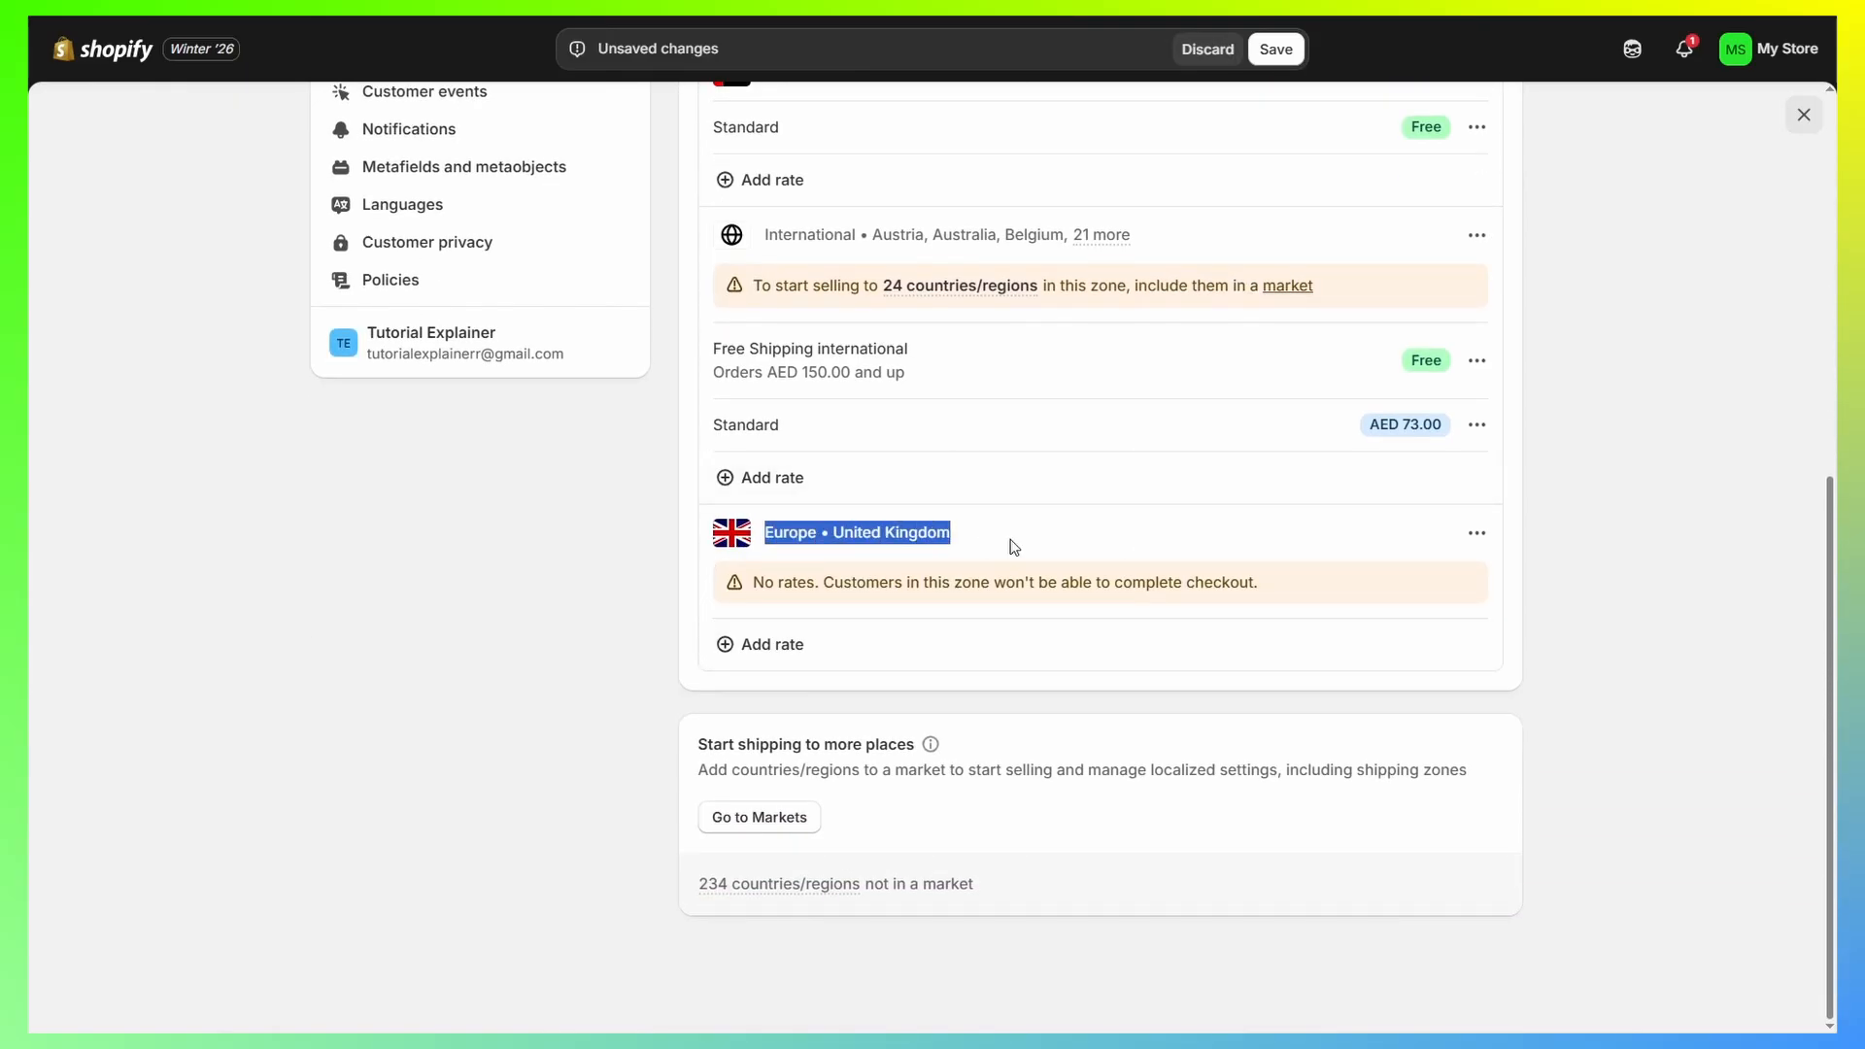
{"action": "left_click", "coordinate": [1010, 539]}
Add a custom flat rate to the United Kingdom zone and name it "UK Shipping".
{"action": "left_click", "coordinate": [794, 645]}
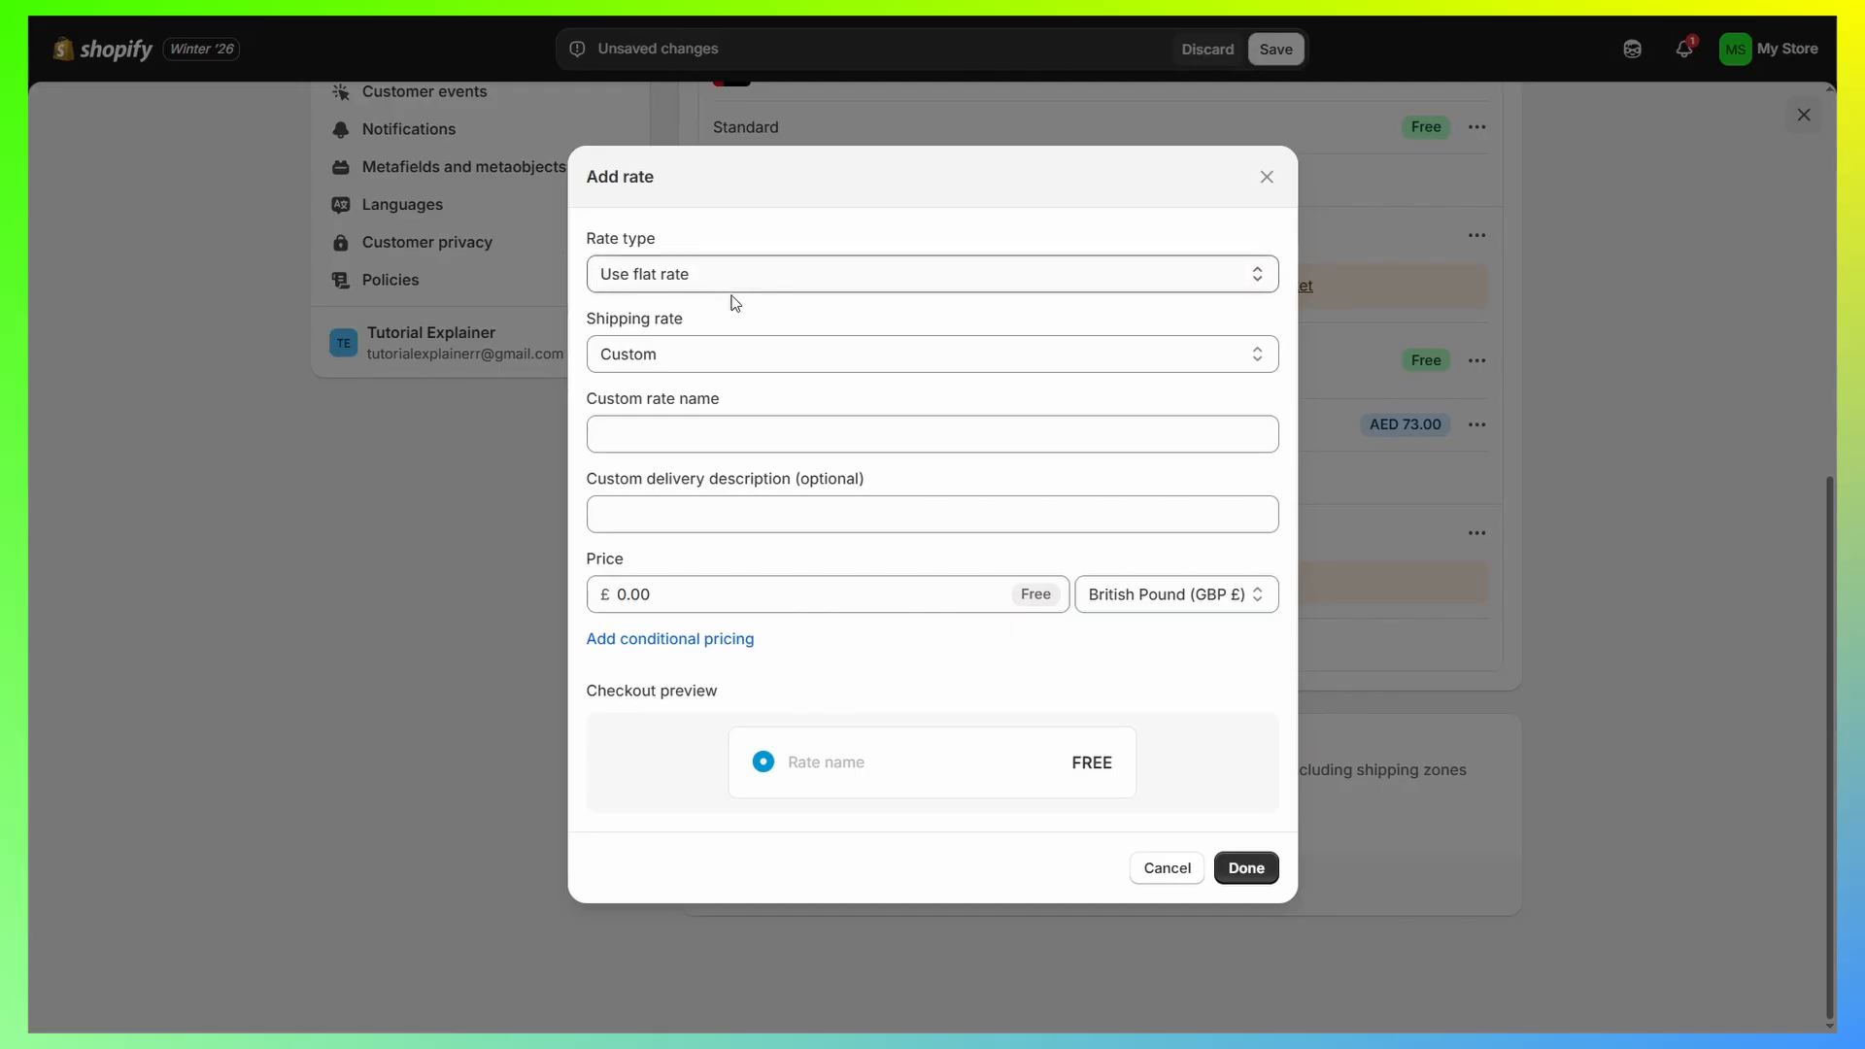
{"action": "left_click", "coordinate": [722, 438]}
{"action": "type", "text": "U"}
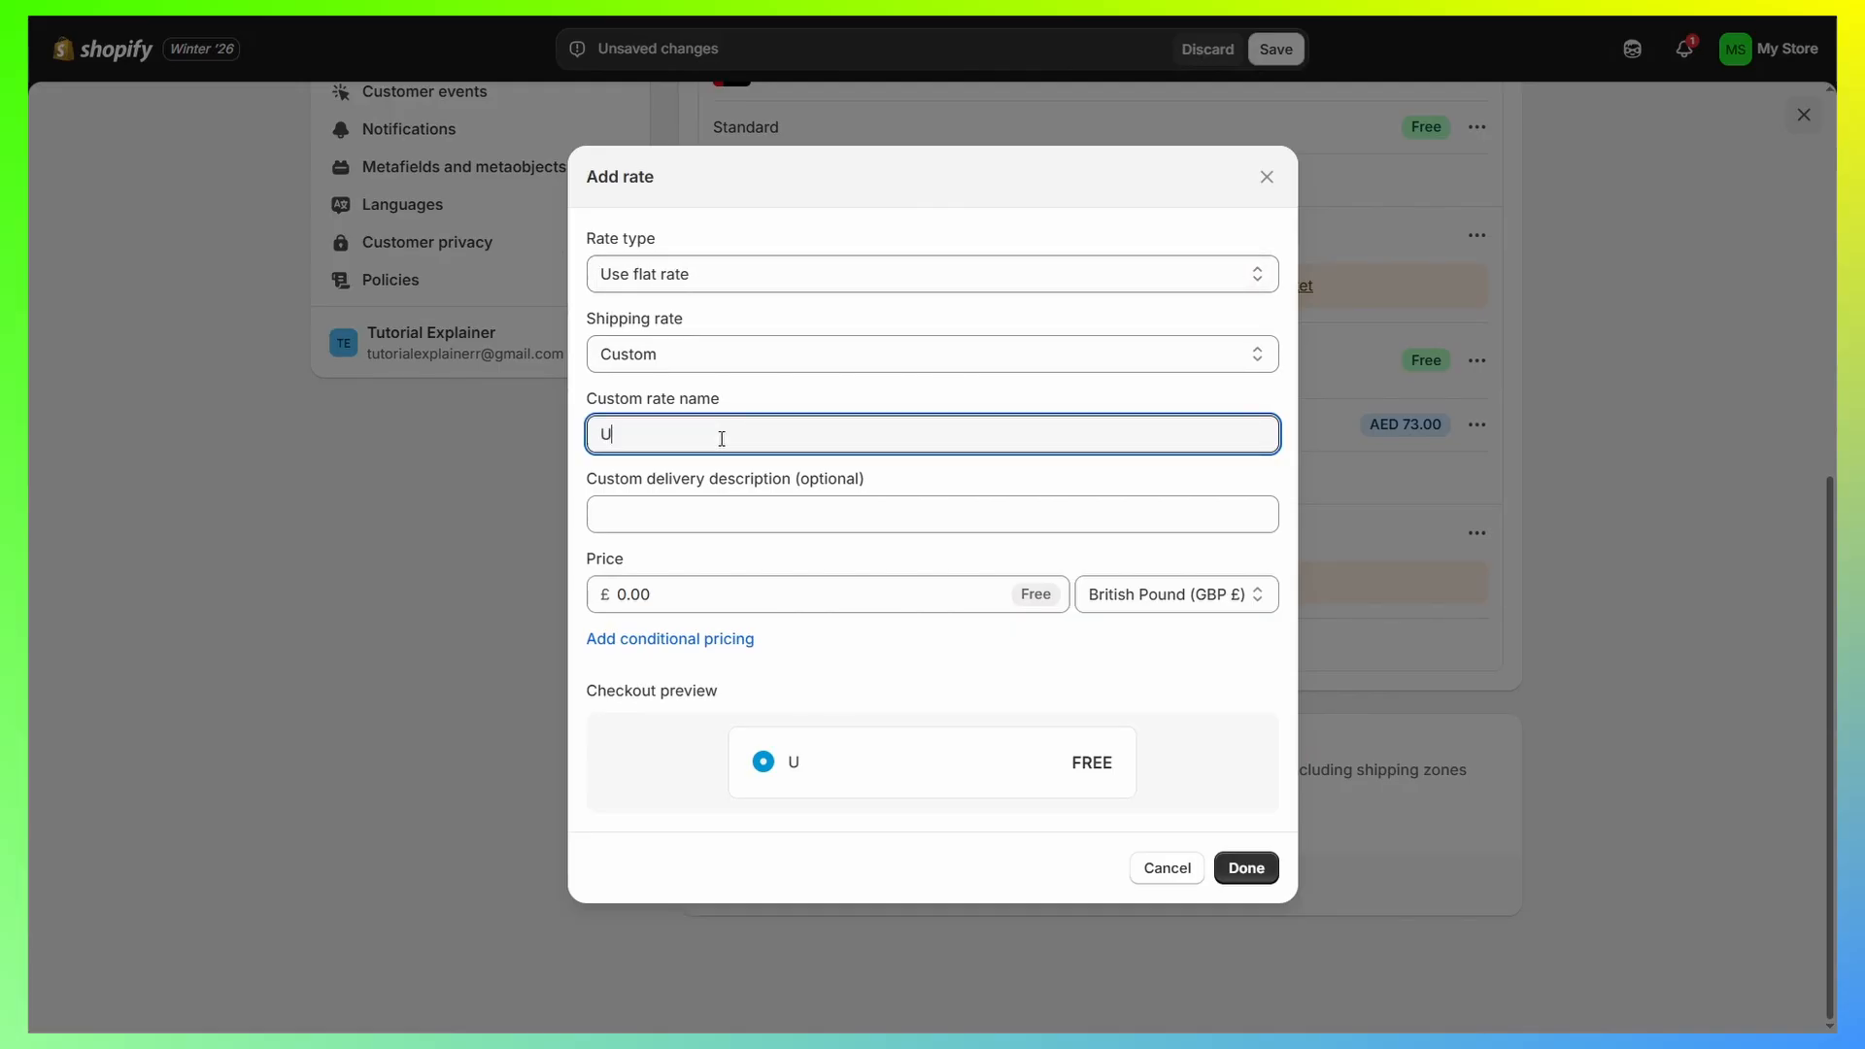
{"action": "type", "text": "K Shipping"}
Set the rate's price to £5 in British Pound (GBP £) and confirm the rate.
{"action": "left_click", "coordinate": [732, 582]}
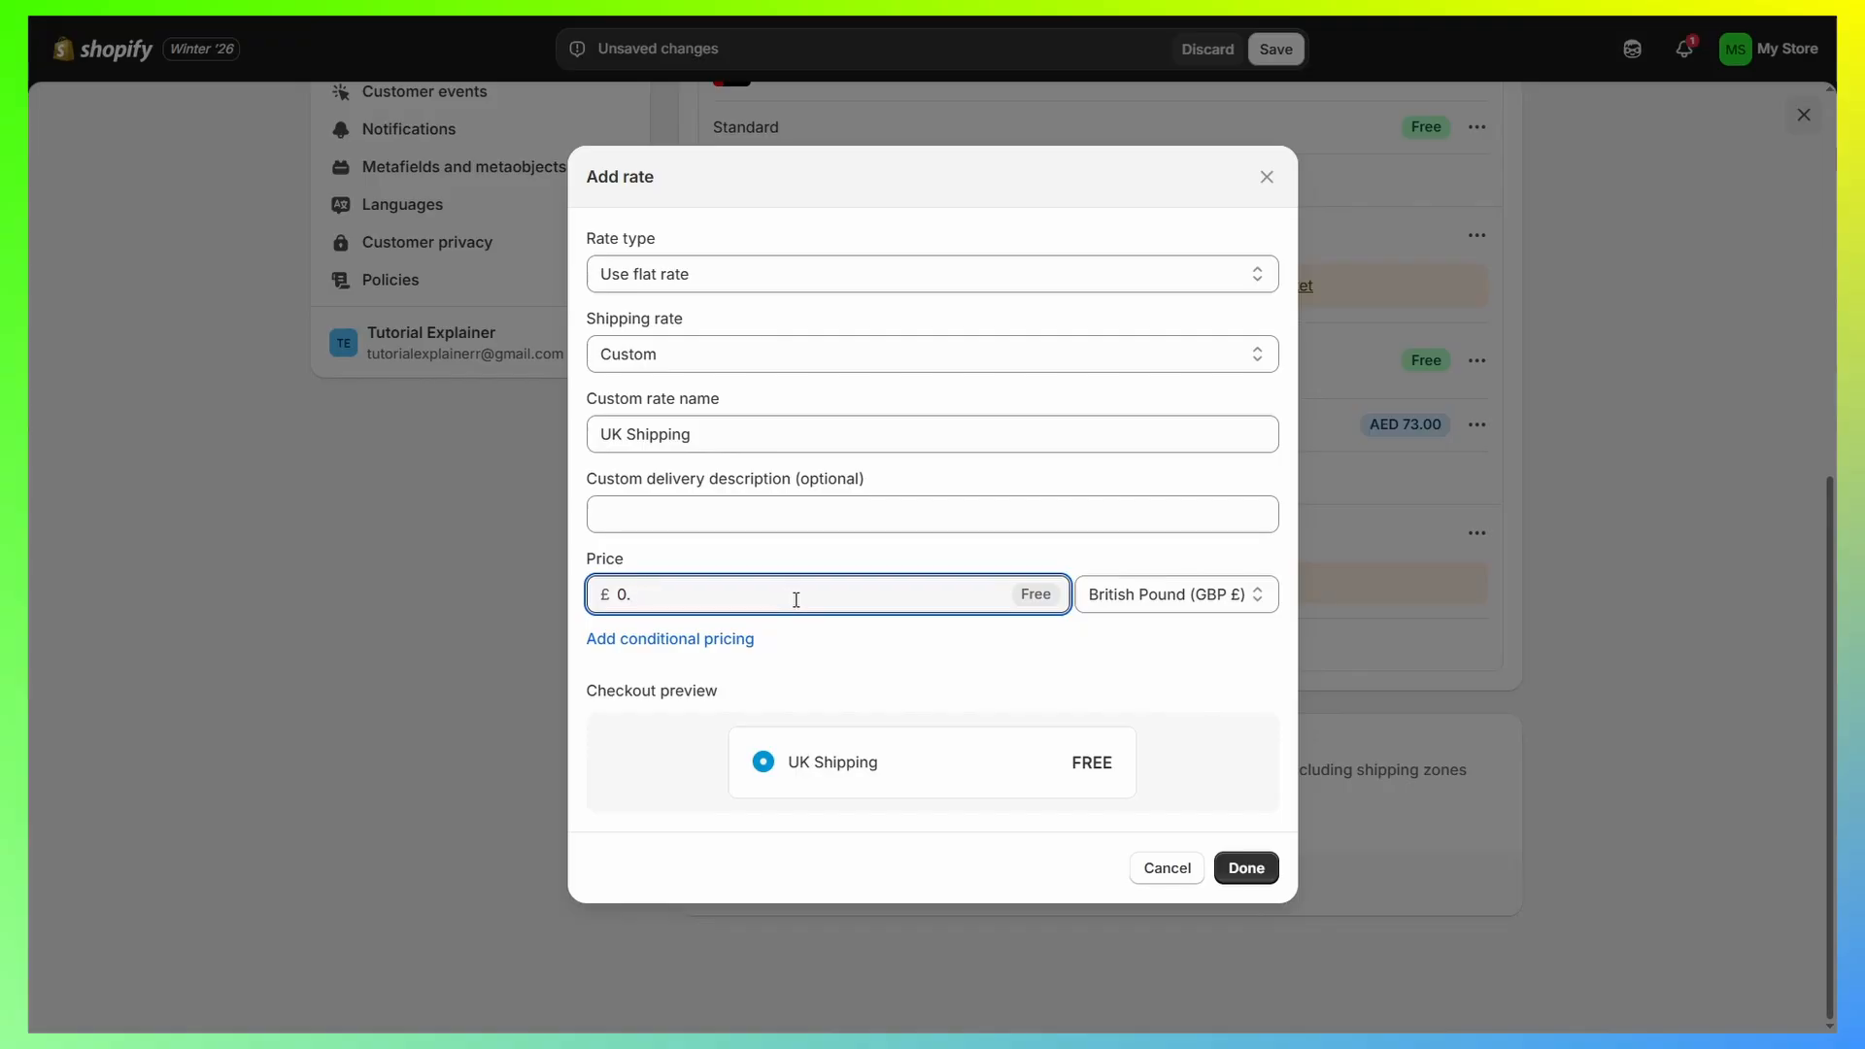
{"action": "key", "text": "BackSpace"}
{"action": "key", "text": "BackSpace"}
{"action": "left_click", "coordinate": [1216, 602]}
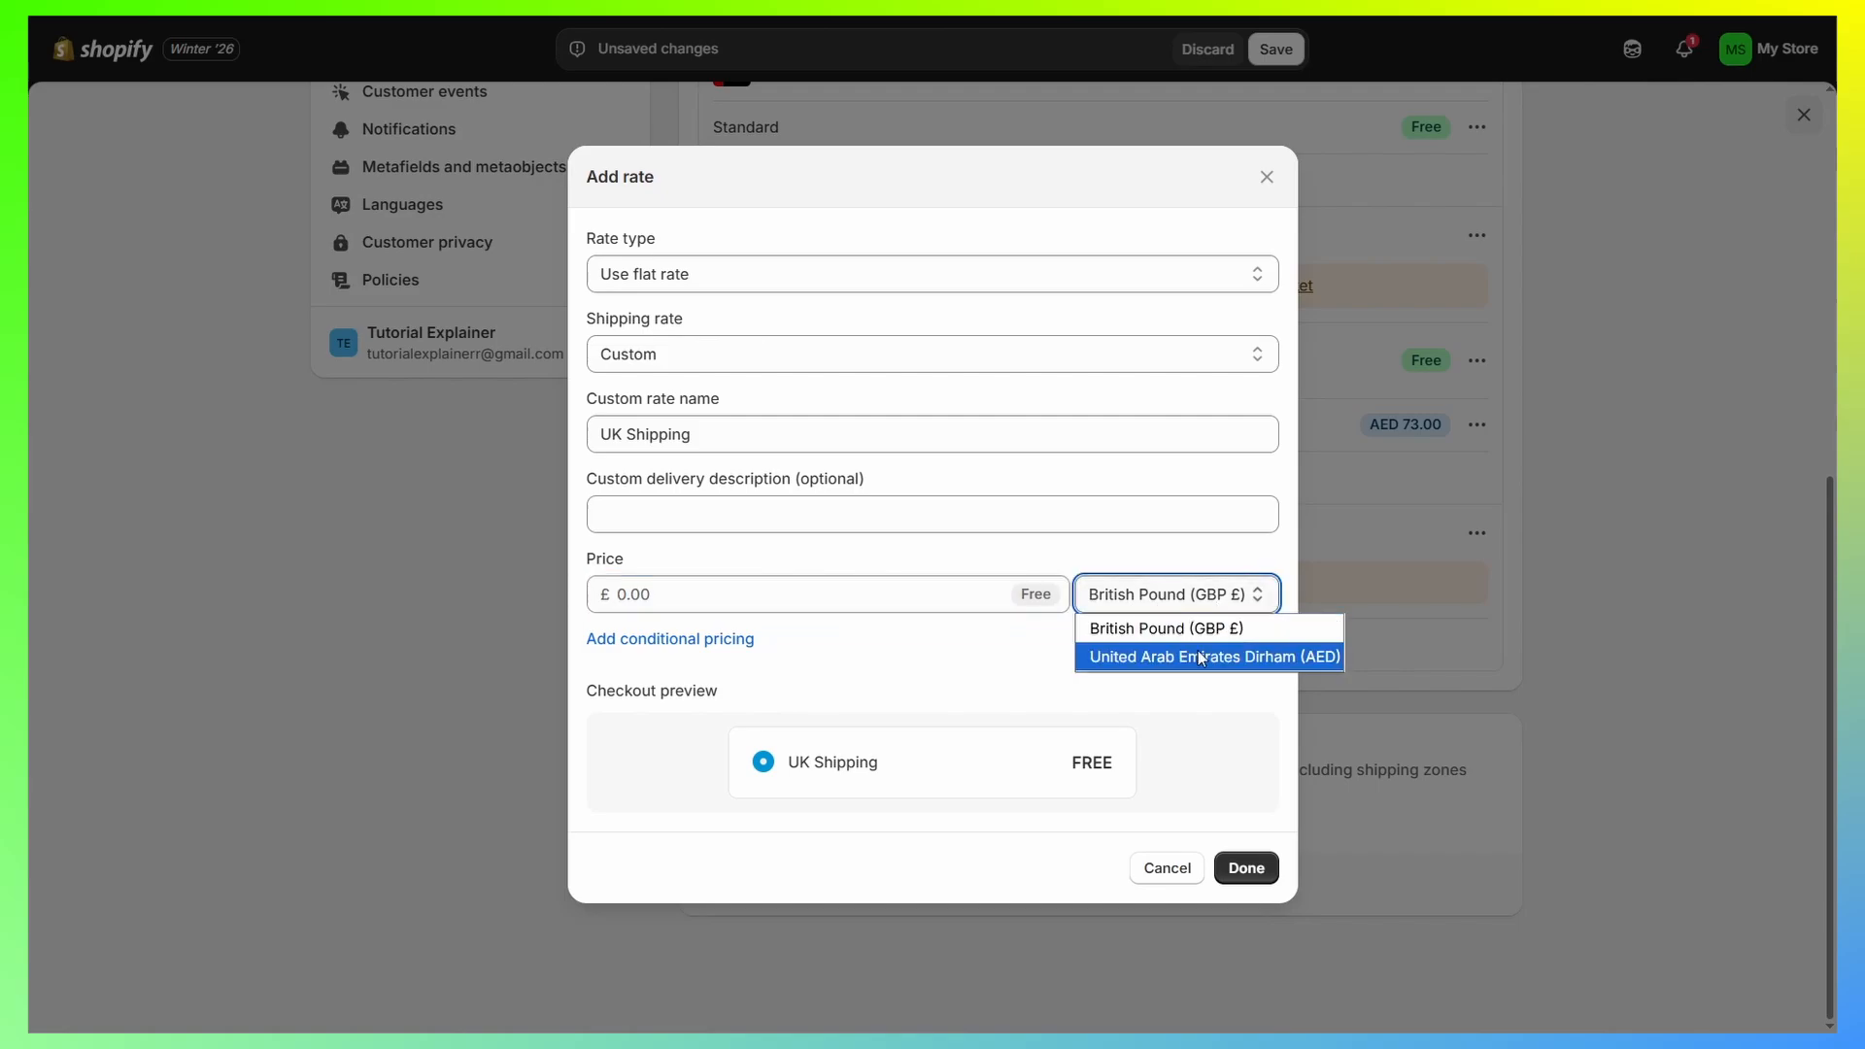
{"action": "left_click", "coordinate": [1175, 591]}
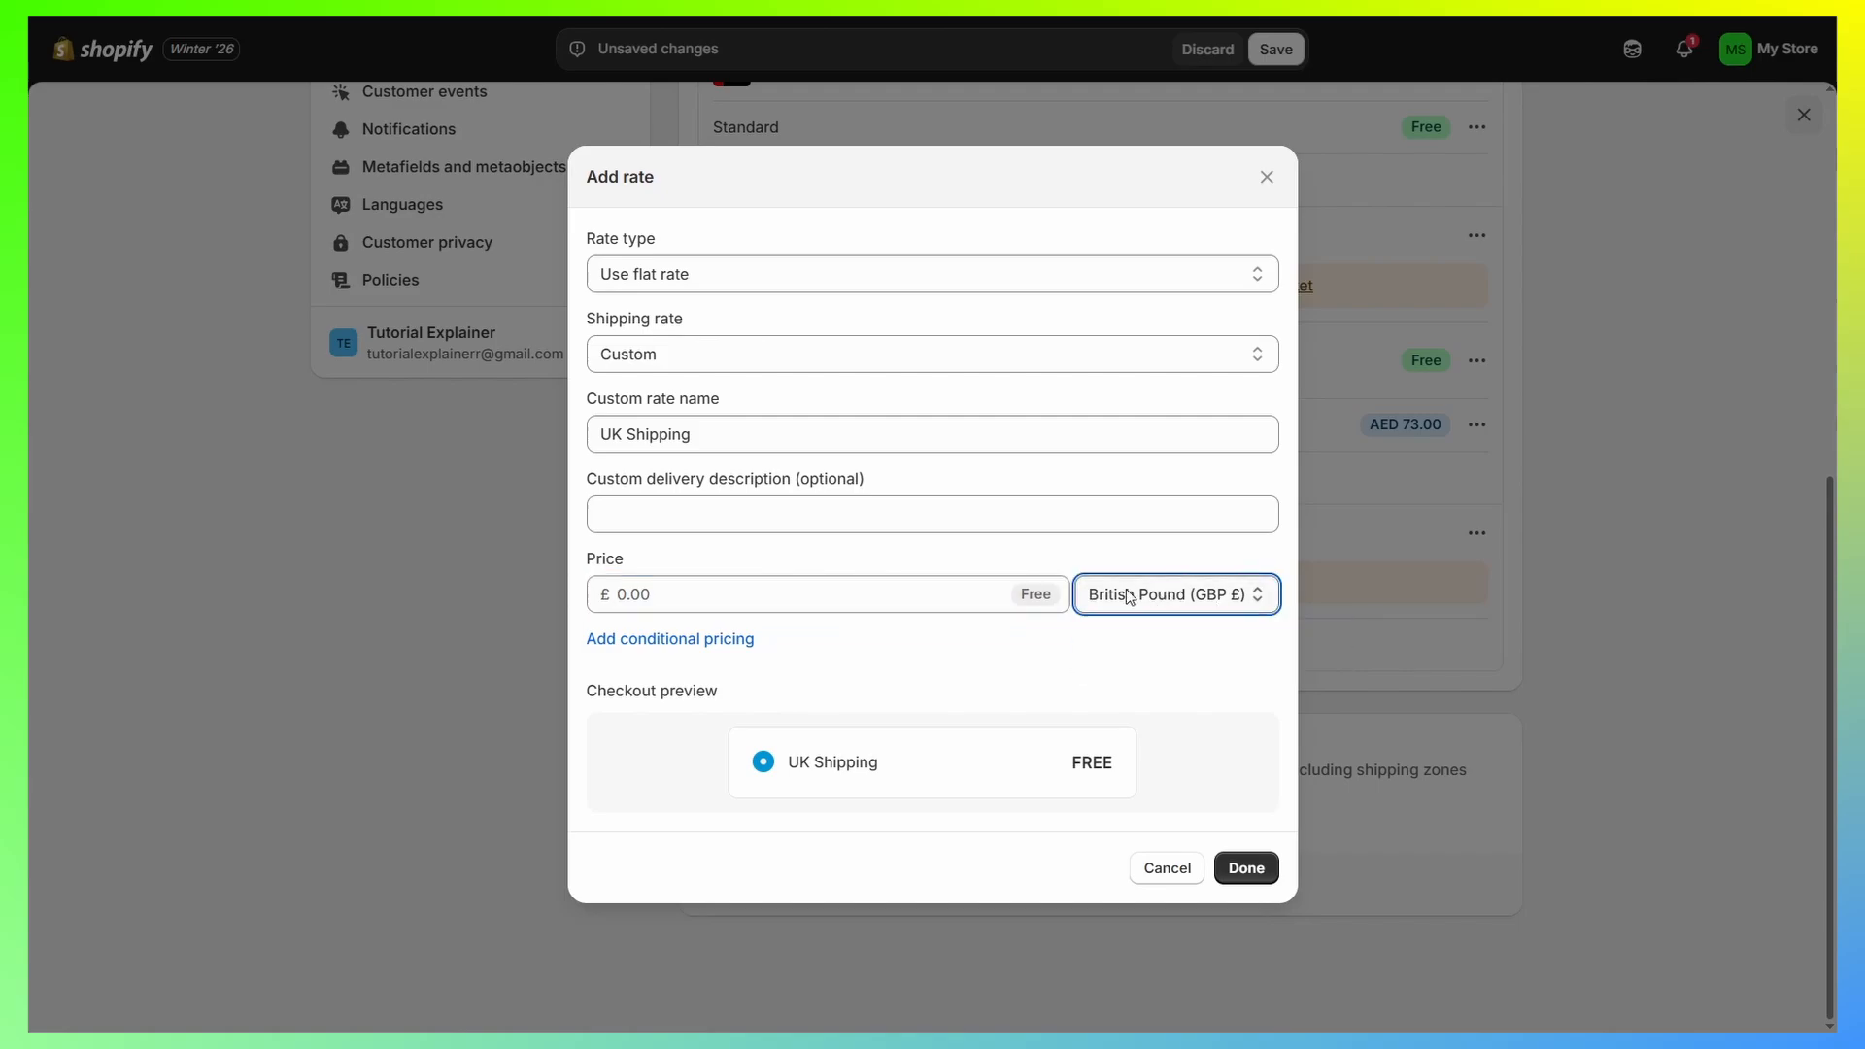
{"action": "left_click", "coordinate": [880, 596]}
{"action": "type", "text": "5"}
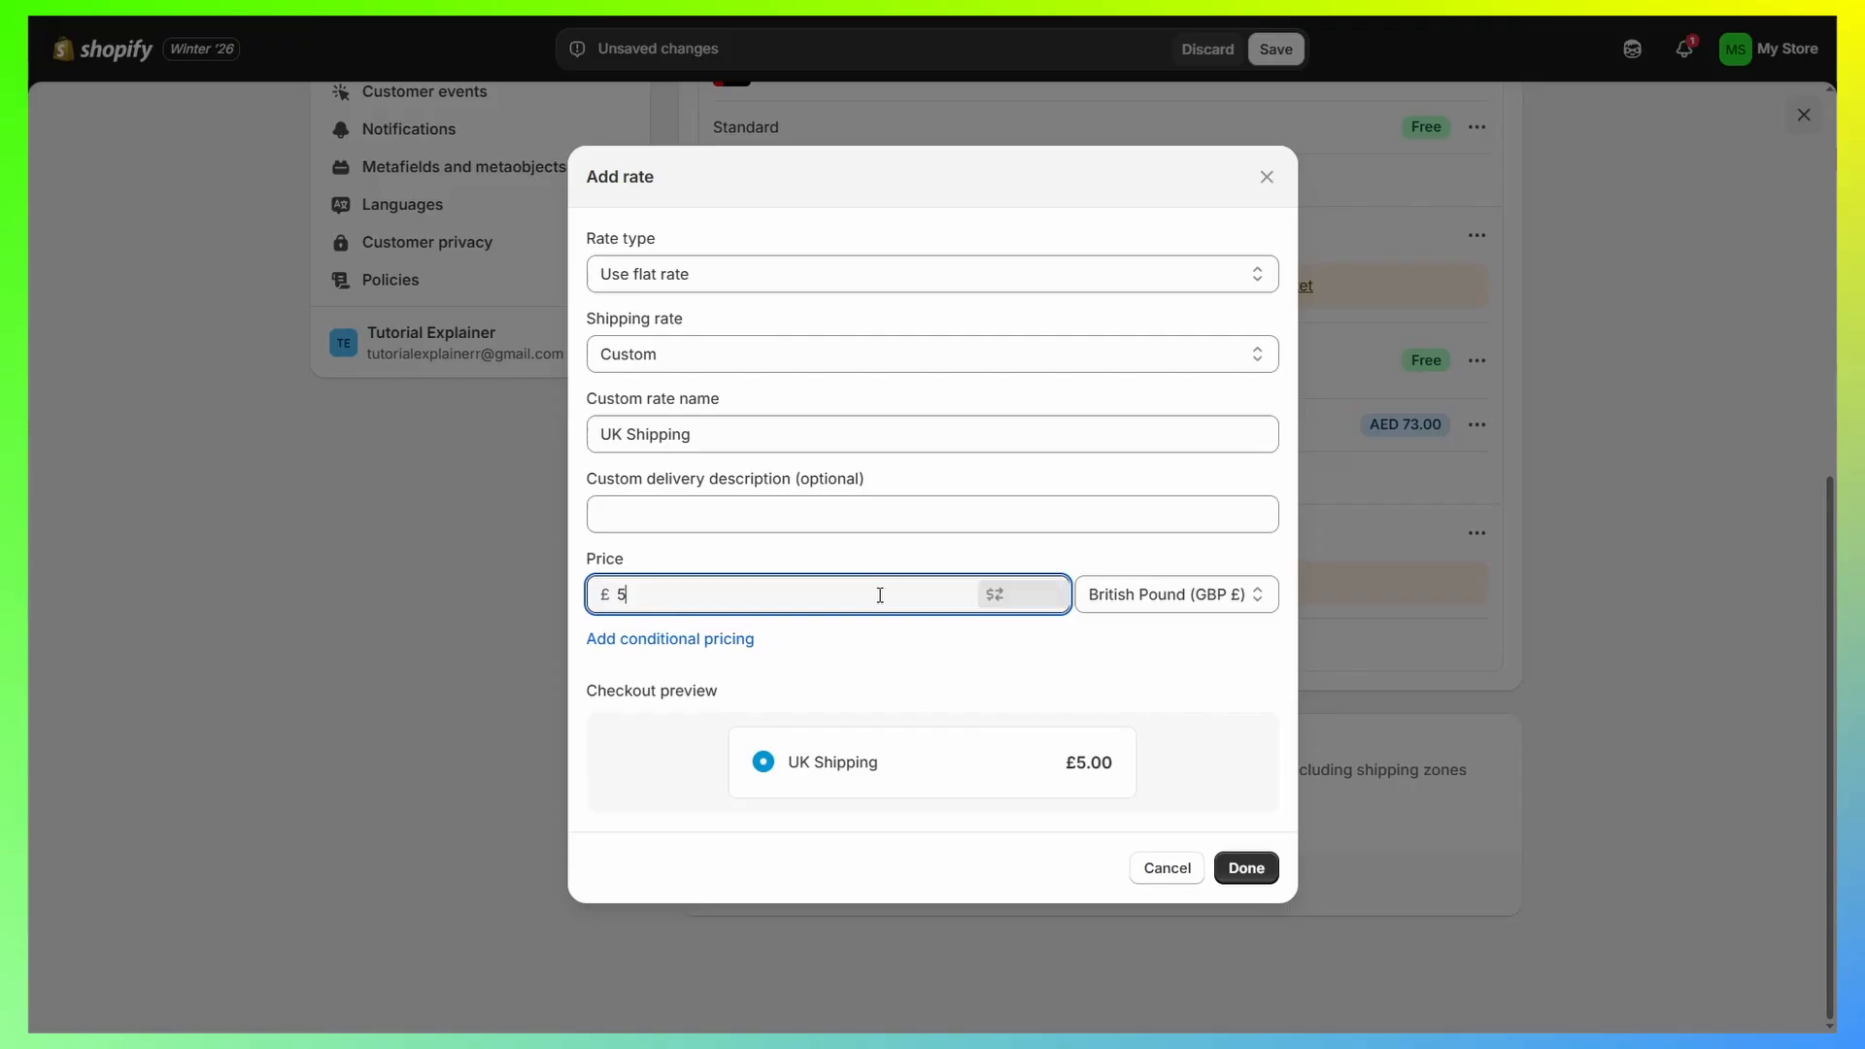
{"action": "left_click", "coordinate": [934, 680]}
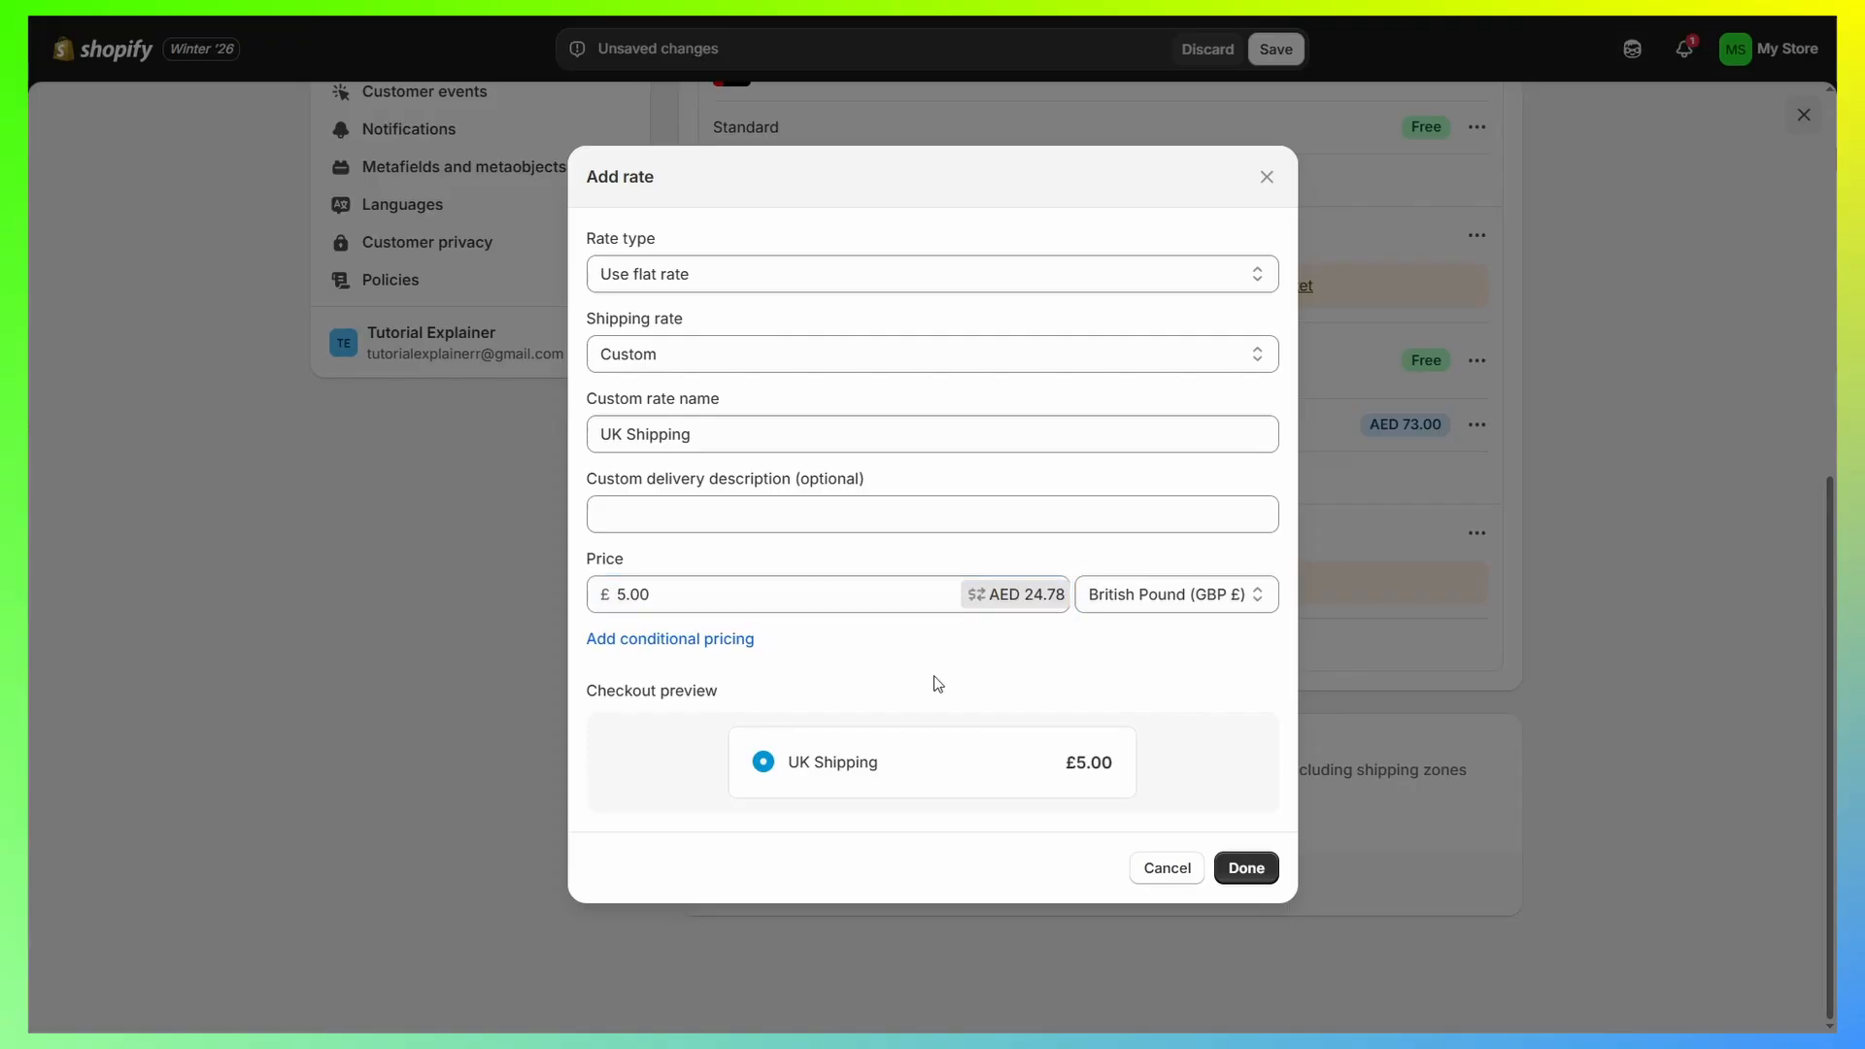
{"action": "left_click", "coordinate": [1263, 870]}
Add a second rate to the United Kingdom zone named "Free UK Shipping" and keep its price free.
{"action": "left_click", "coordinate": [777, 646]}
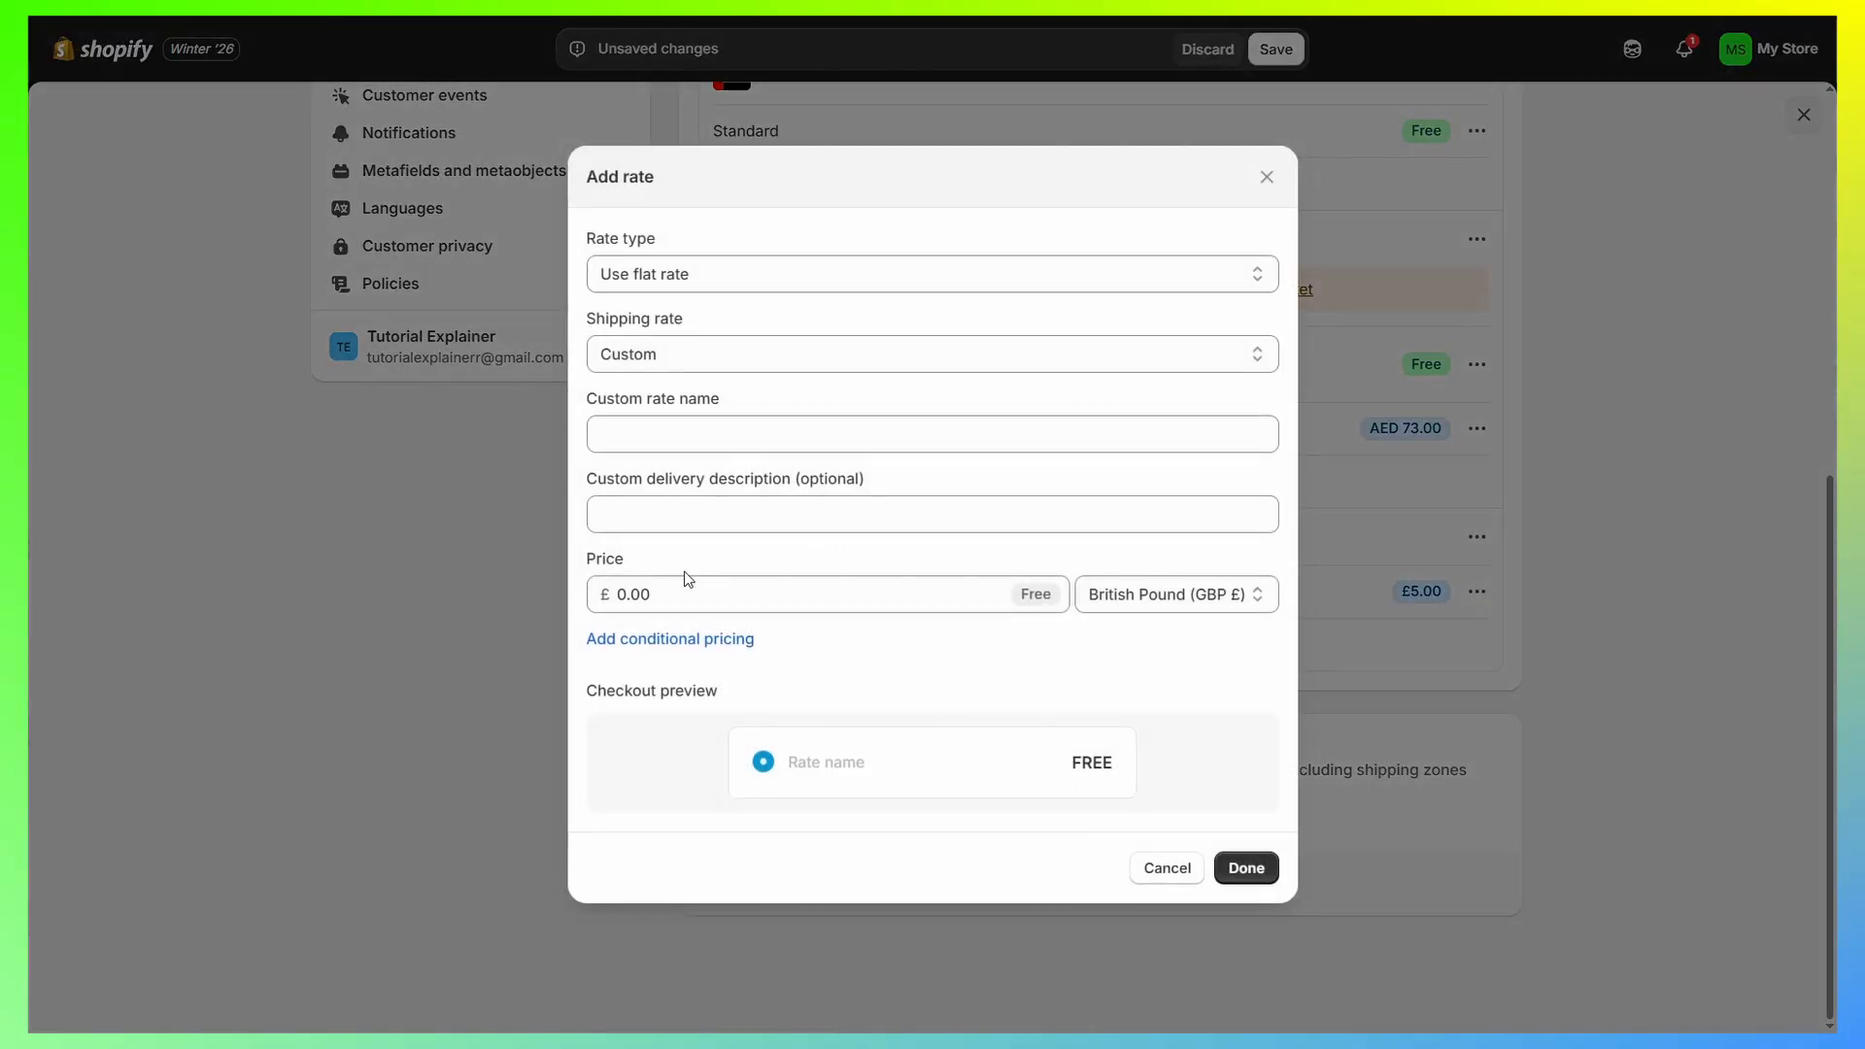
{"action": "left_click", "coordinate": [721, 419]}
{"action": "type", "text": "Free UK Shipping"}
{"action": "left_click", "coordinate": [803, 556]}
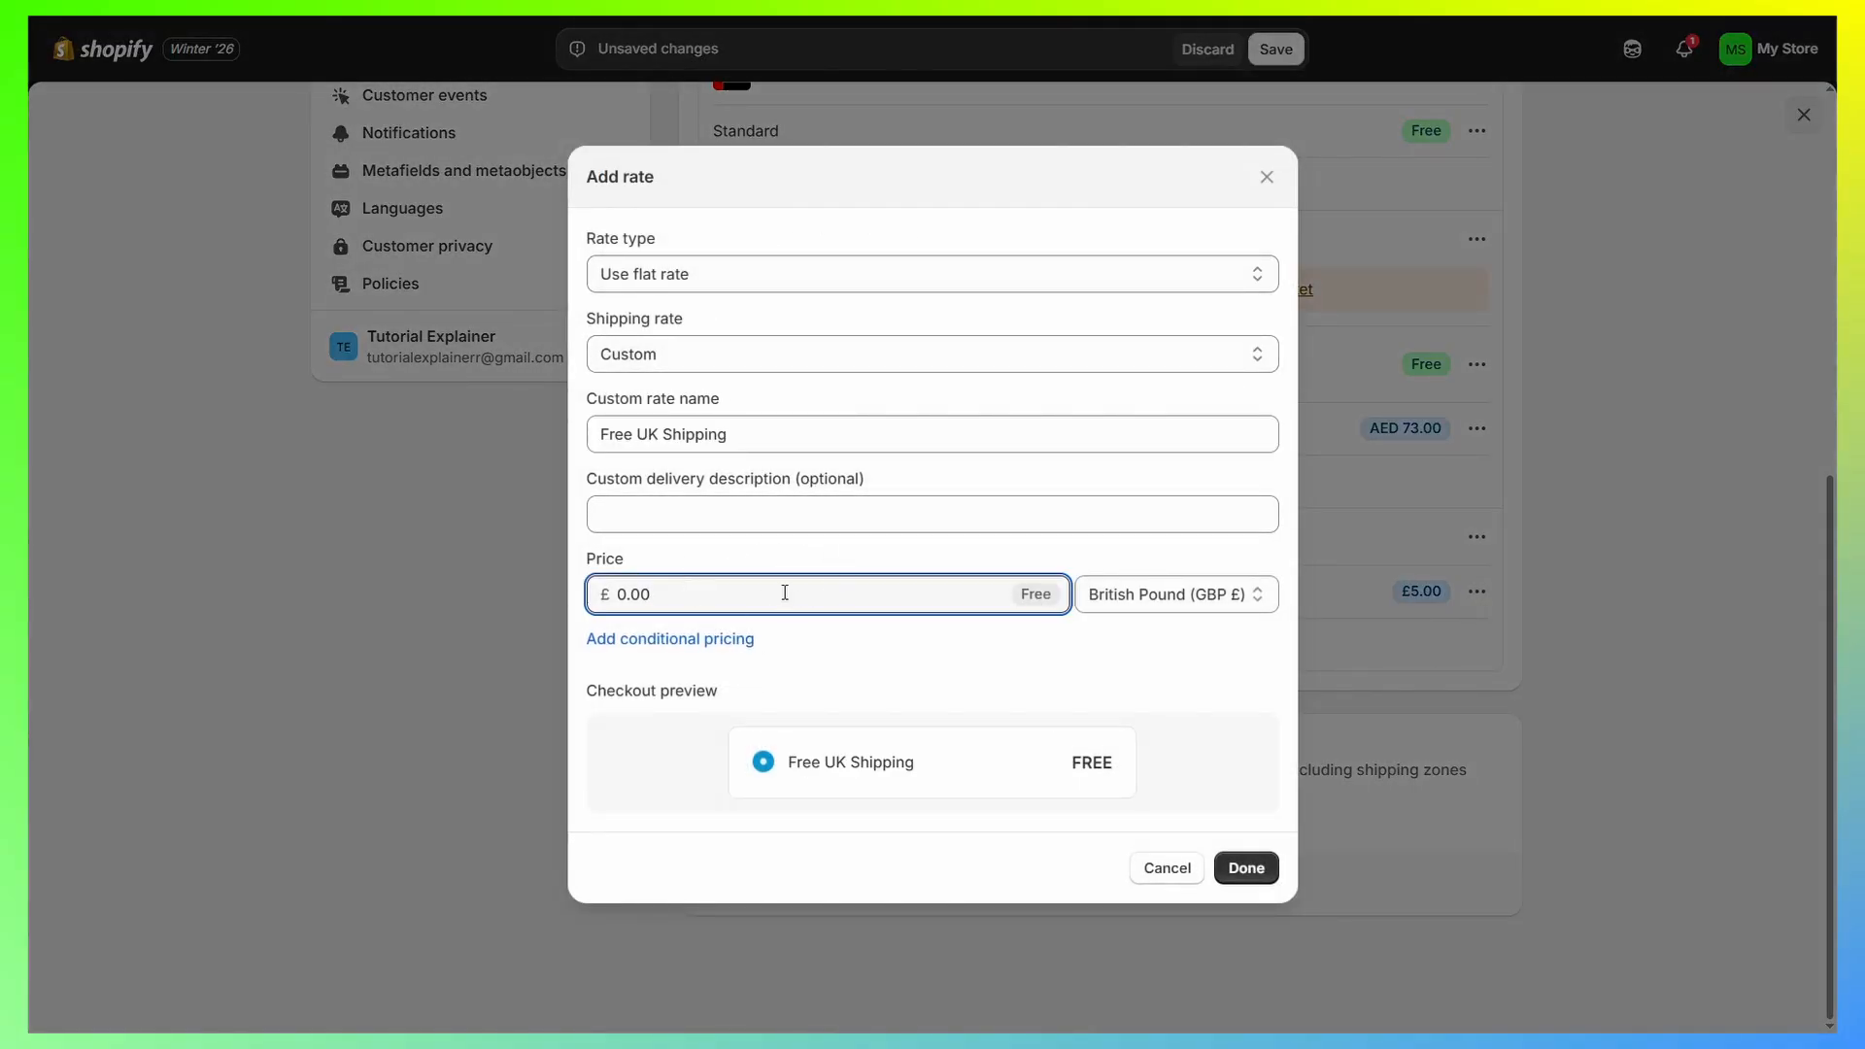
Add conditional pricing based on order price with a minimum of £50, and confirm the free rate.
{"action": "left_click", "coordinate": [692, 643]}
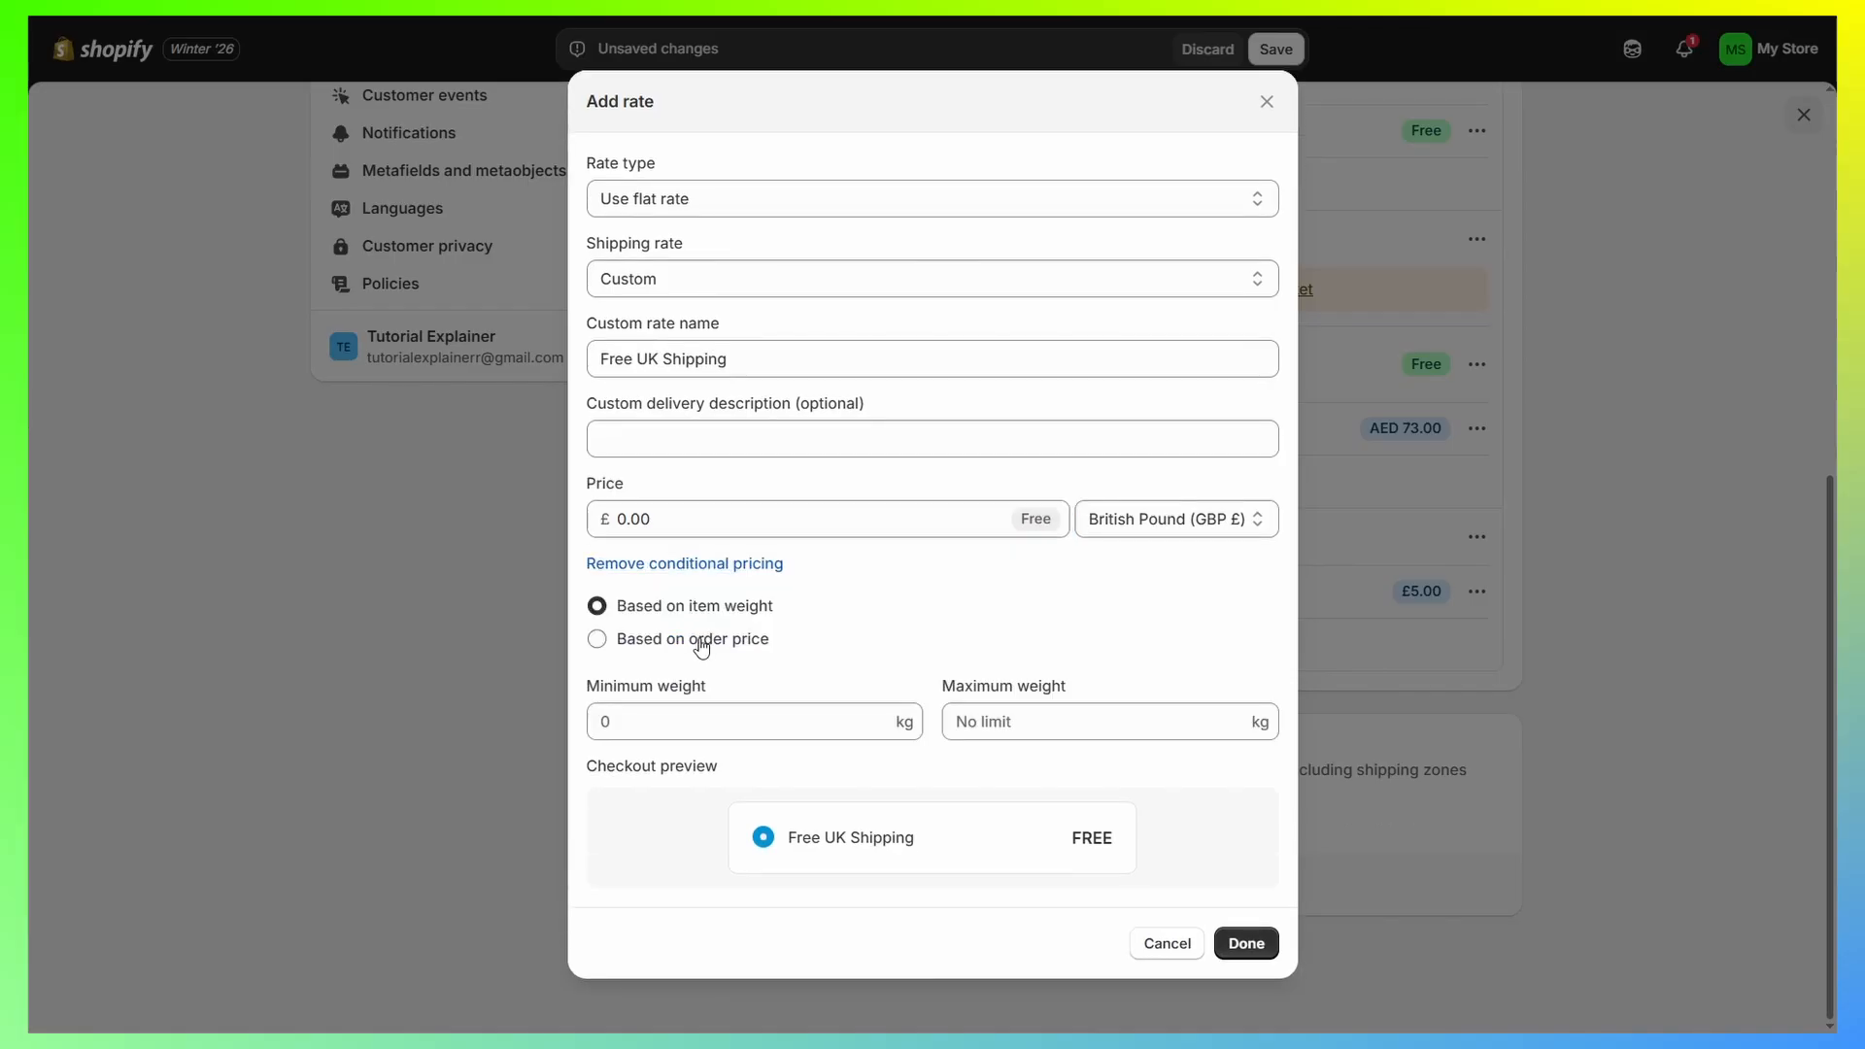
{"action": "left_click", "coordinate": [598, 640]}
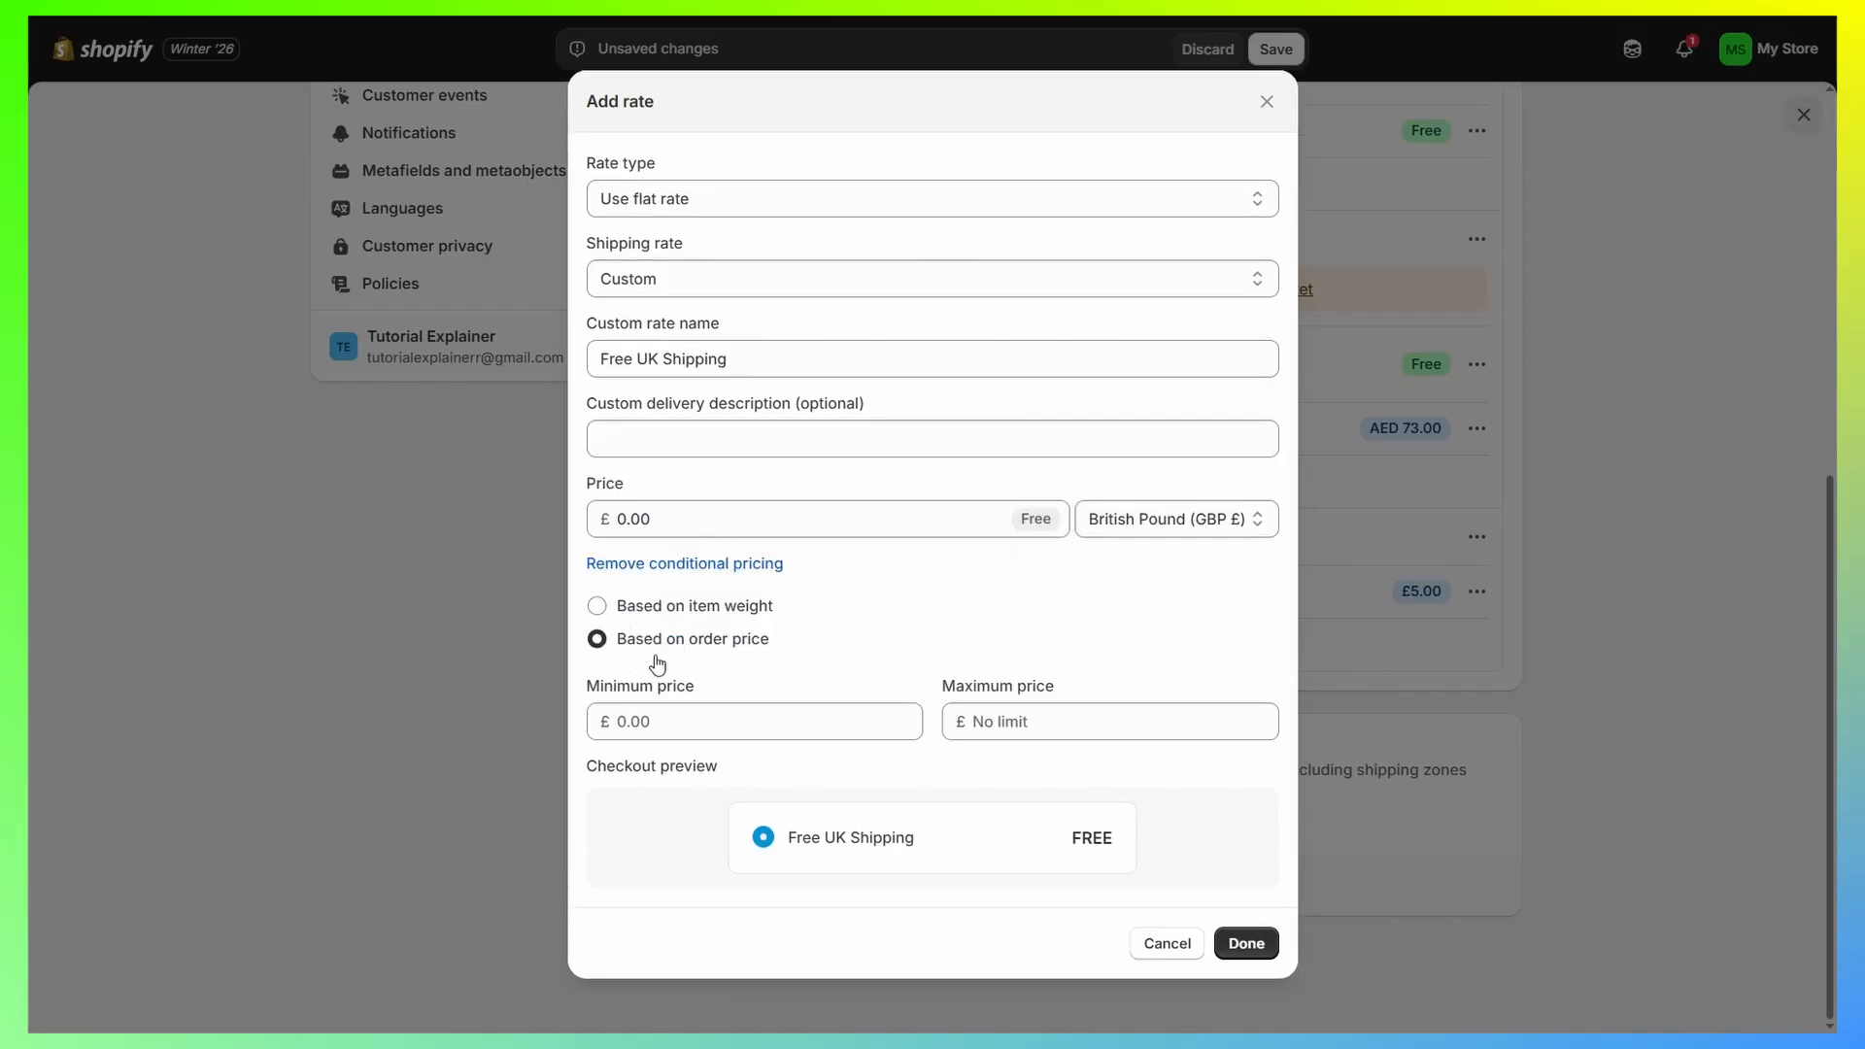
{"action": "left_click", "coordinate": [779, 720]}
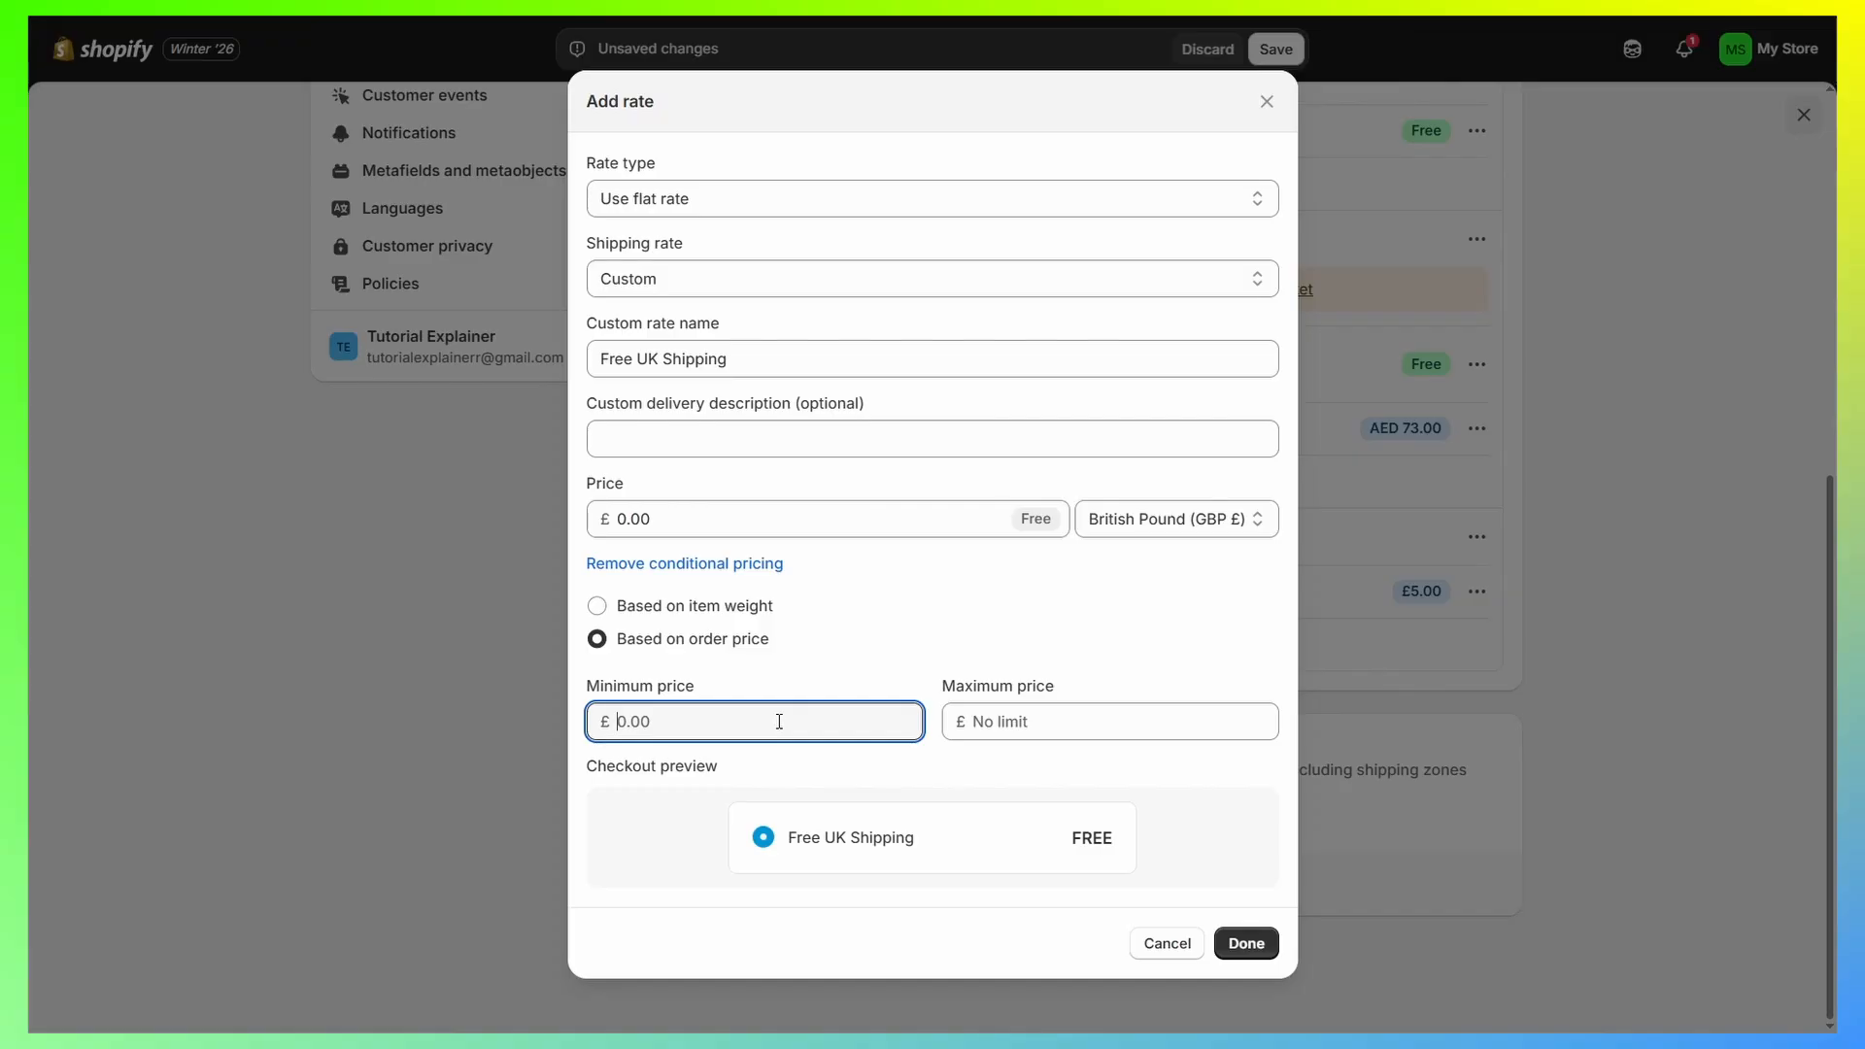
{"action": "type", "text": "50"}
{"action": "left_click", "coordinate": [1246, 944]}
Create another shipping zone that covers the United States.
{"action": "scroll", "coordinate": [1222, 813], "scroll_direction": "up", "scroll_amount": 4}
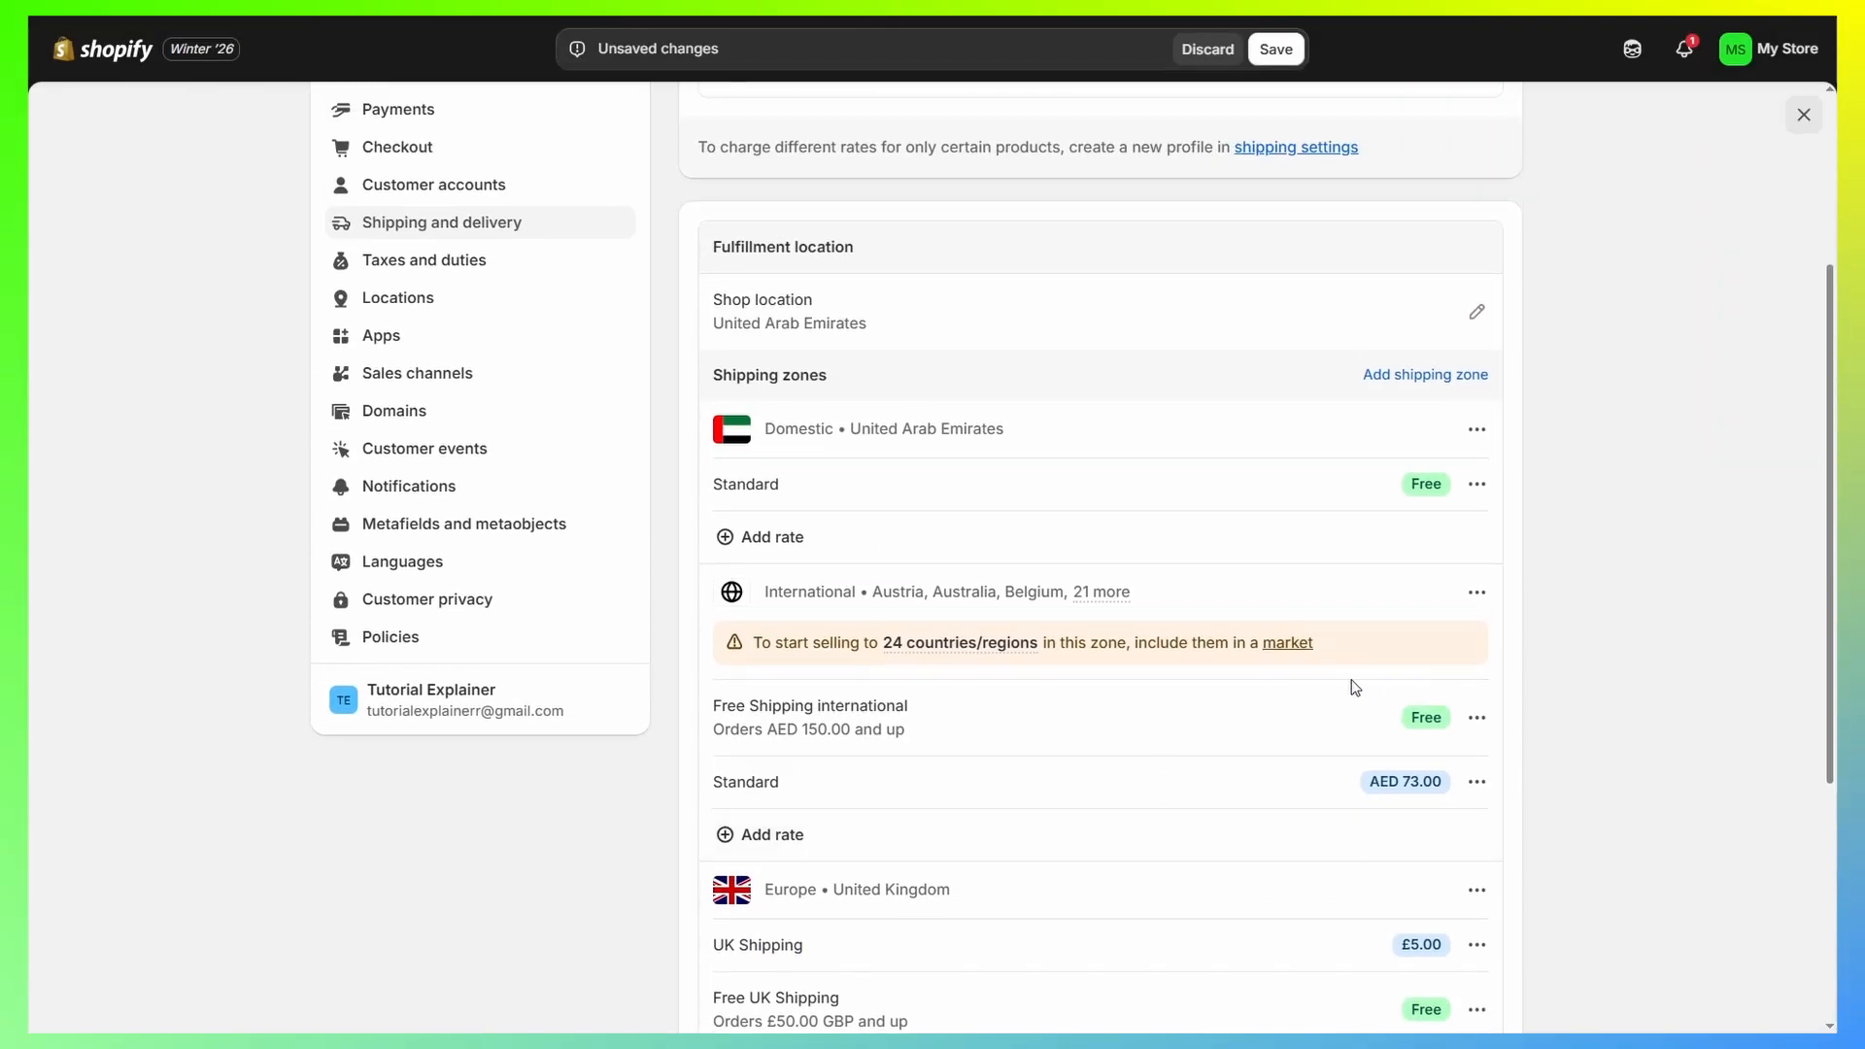
{"action": "scroll", "coordinate": [1322, 686], "scroll_direction": "up", "scroll_amount": 1}
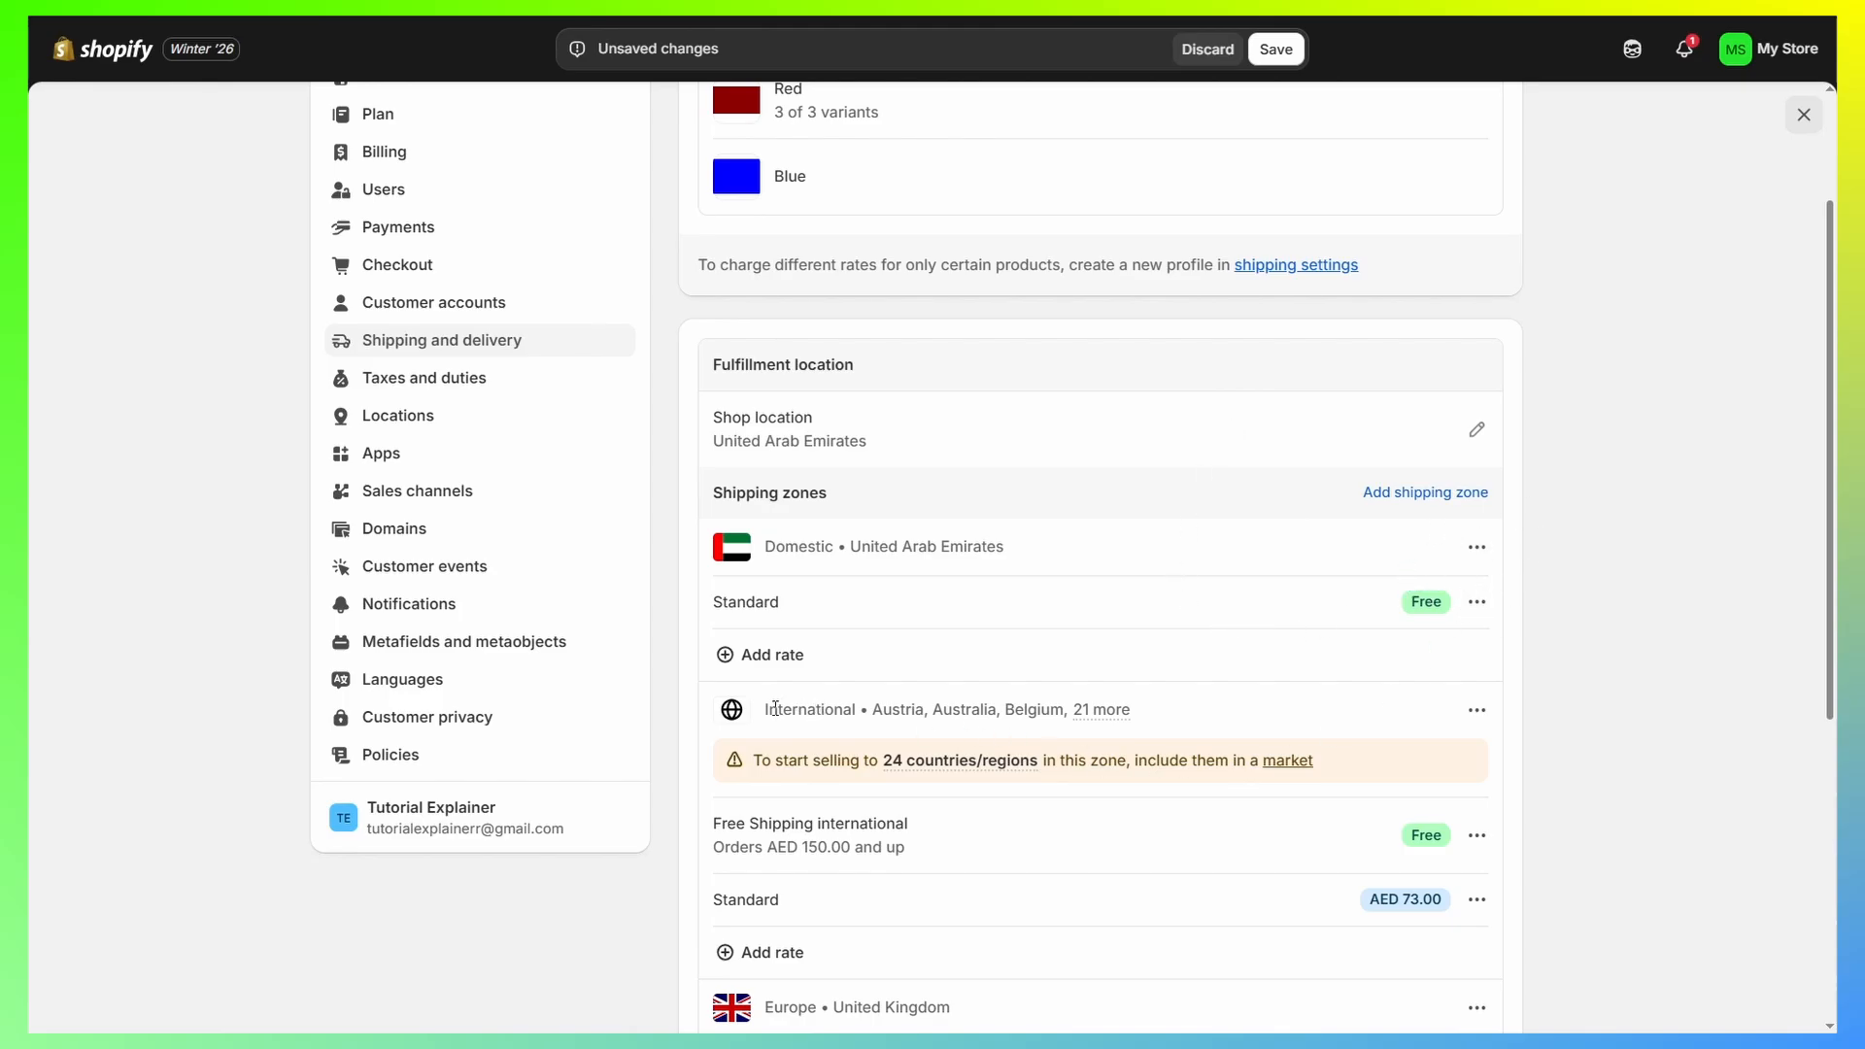
{"action": "left_click_drag", "start_coordinate": [765, 709], "coordinate": [867, 709]}
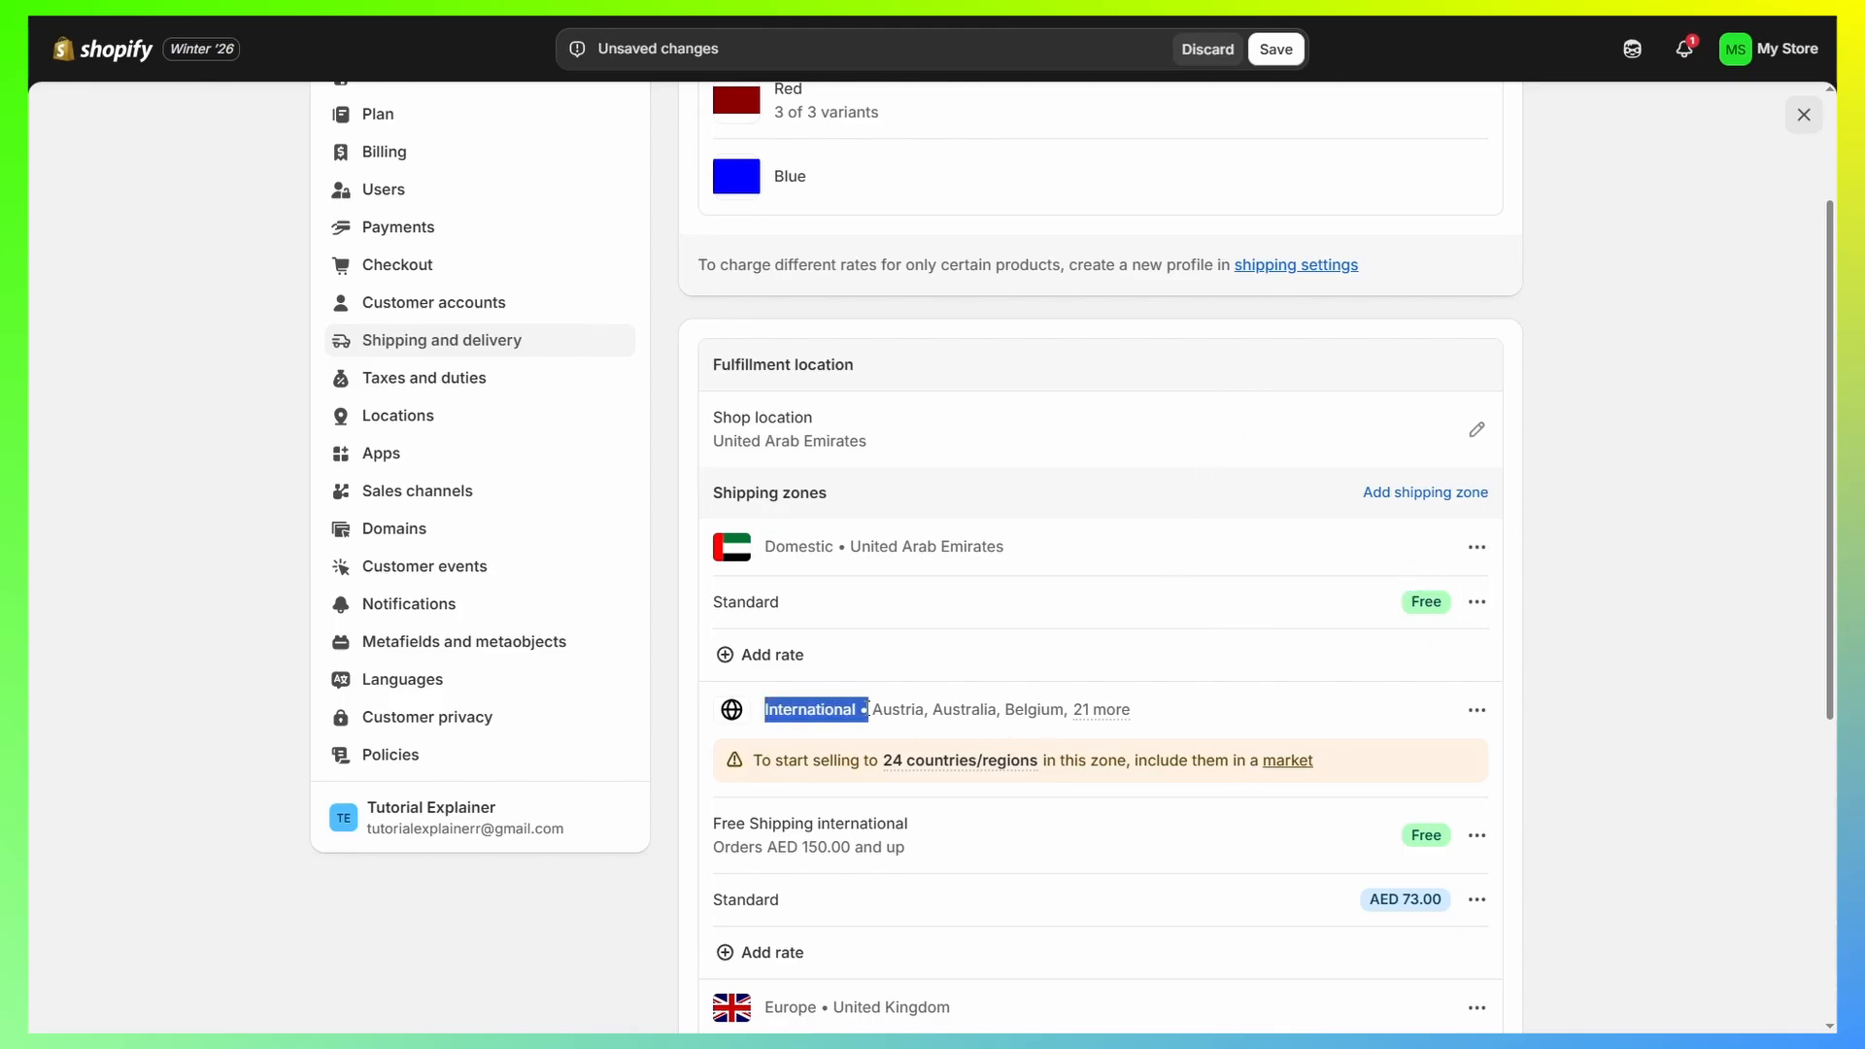
{"action": "left_click", "coordinate": [1440, 492]}
{"action": "left_click", "coordinate": [613, 734]}
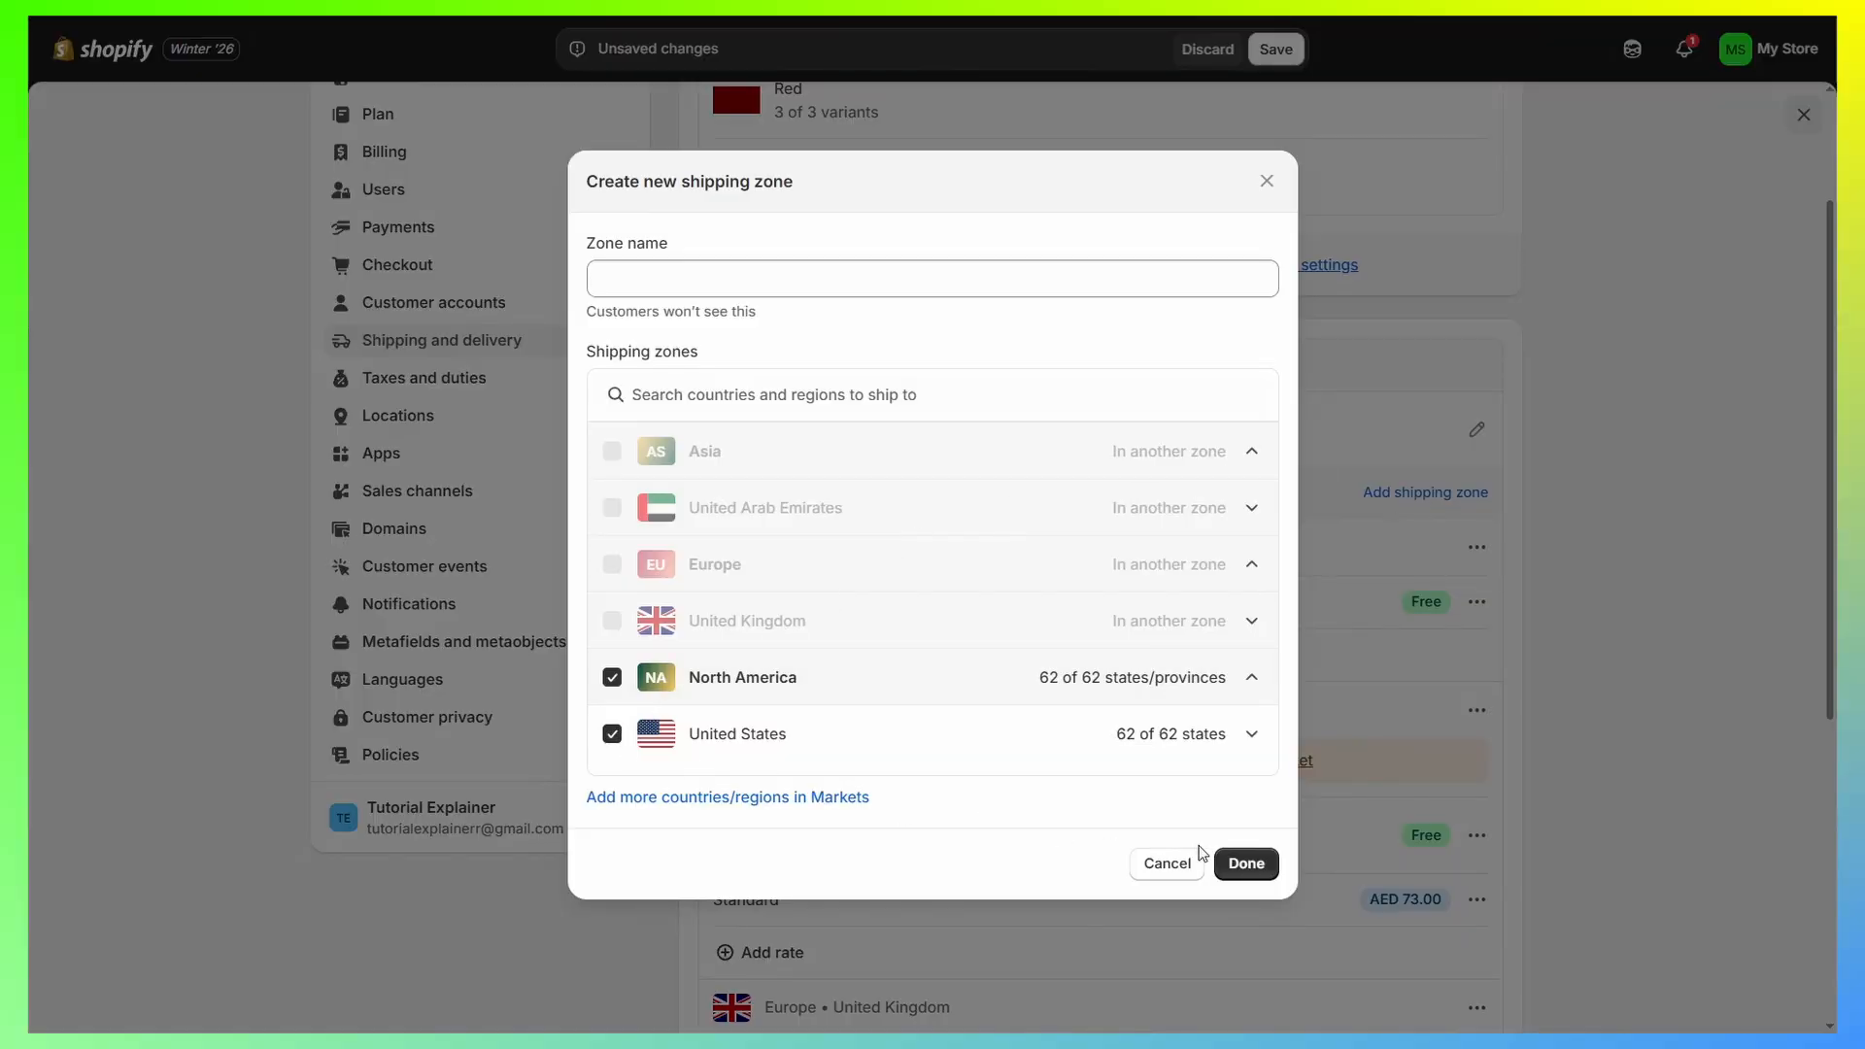
{"action": "left_click", "coordinate": [1246, 864]}
{"action": "scroll", "coordinate": [1308, 729], "scroll_direction": "down", "scroll_amount": 7}
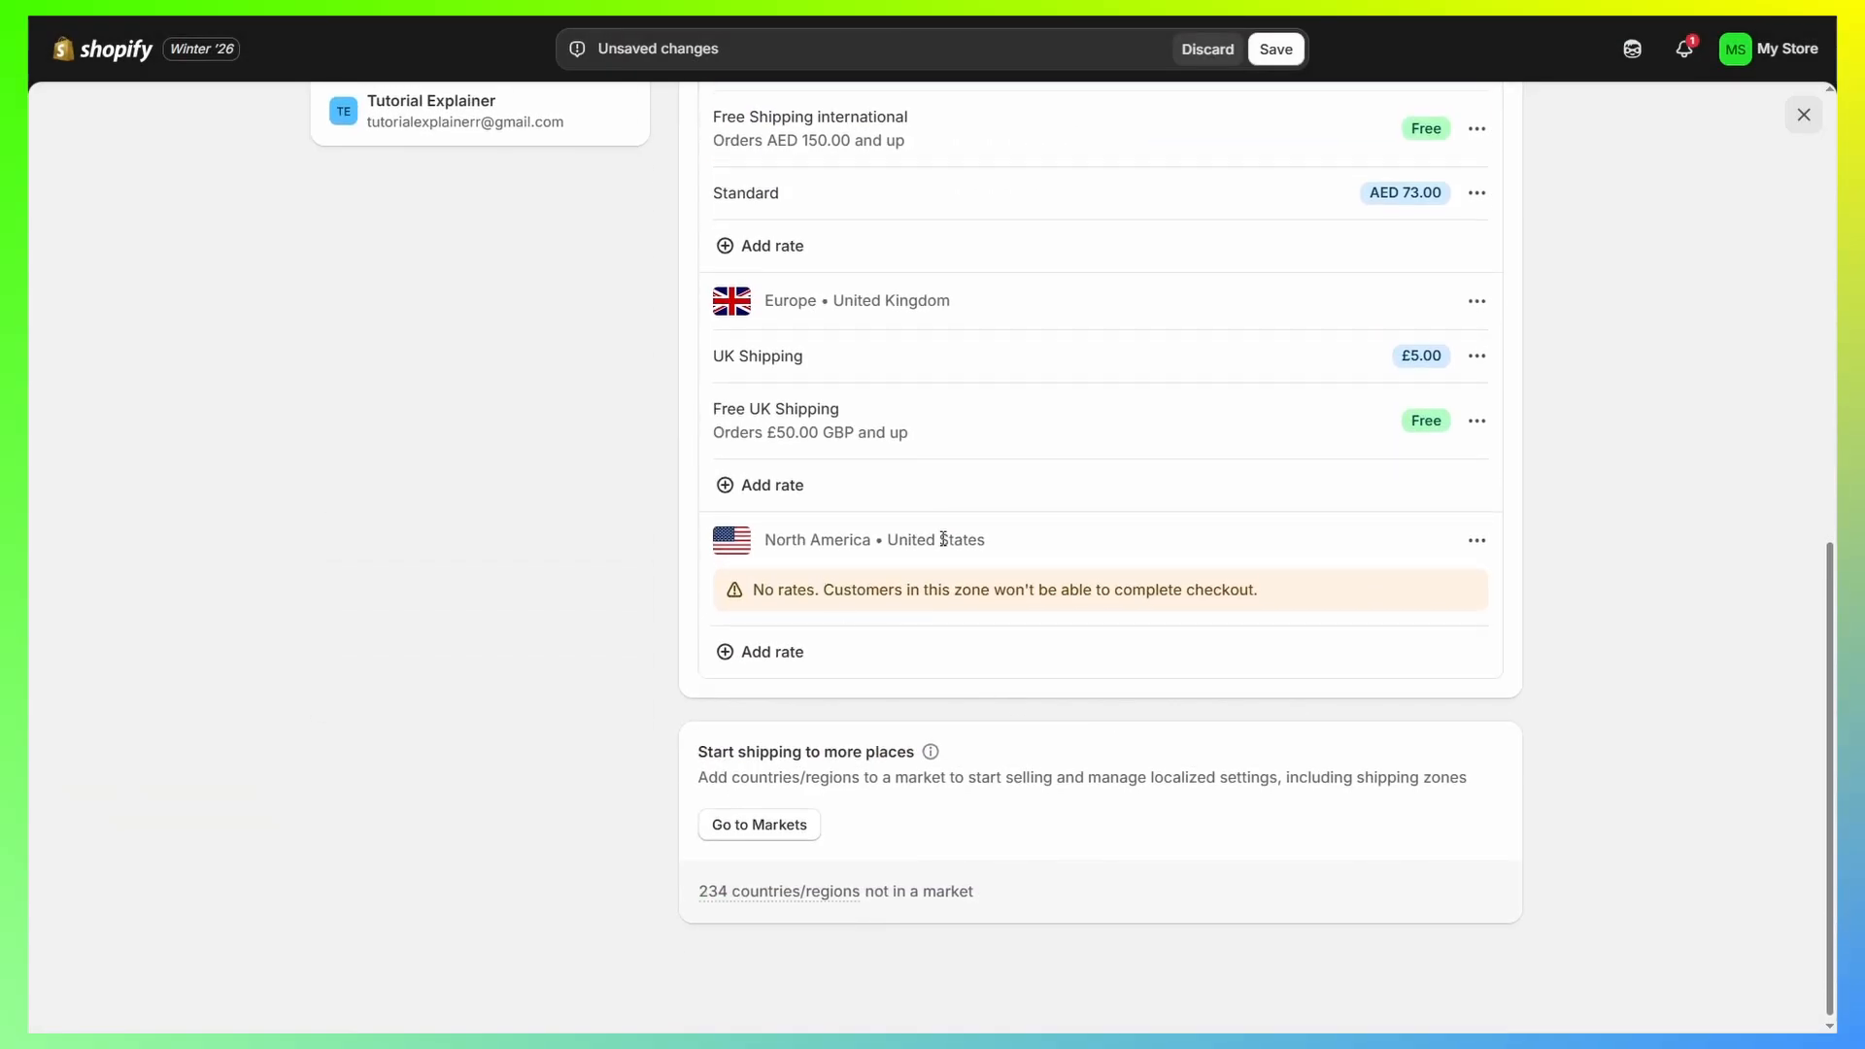
Add a free "US Free Shipping" rate for orders of $60.00 and up and a $10.00 "US Shipping" rate to the United States zone.
{"action": "left_click", "coordinate": [772, 655]}
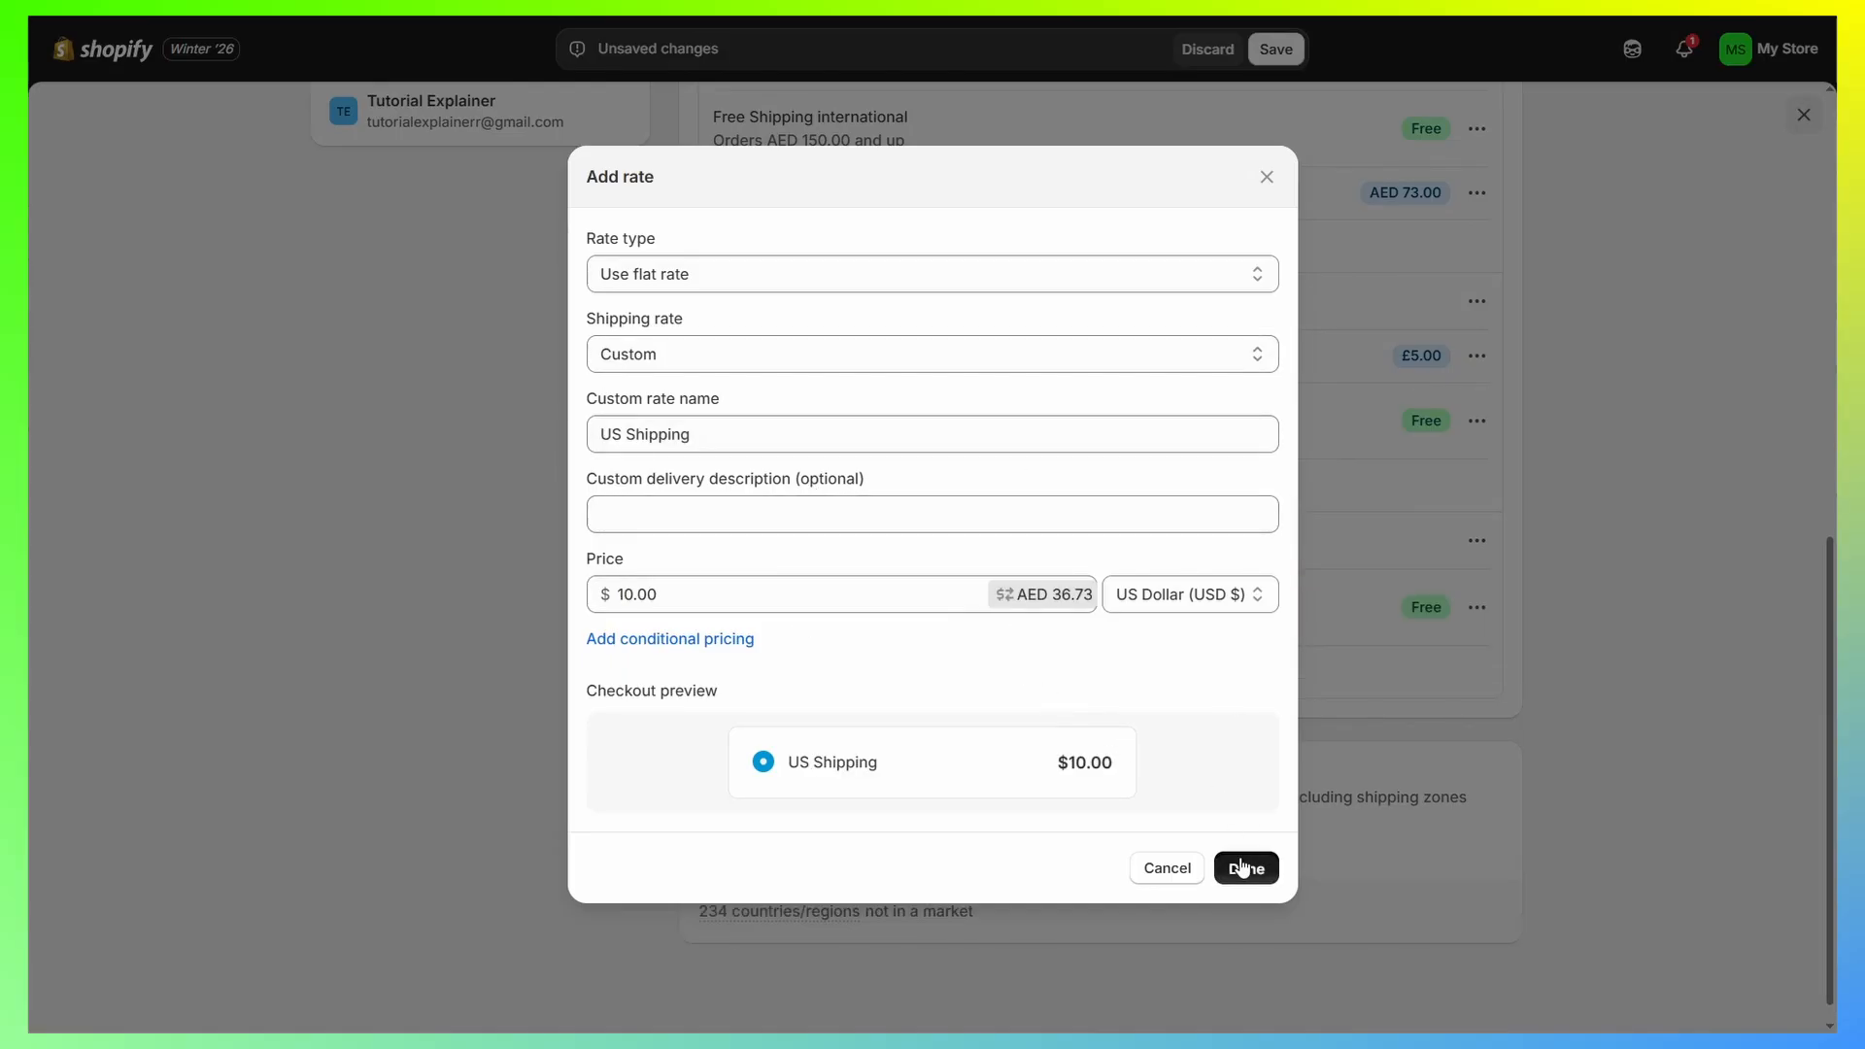
{"action": "left_click", "coordinate": [1241, 866]}
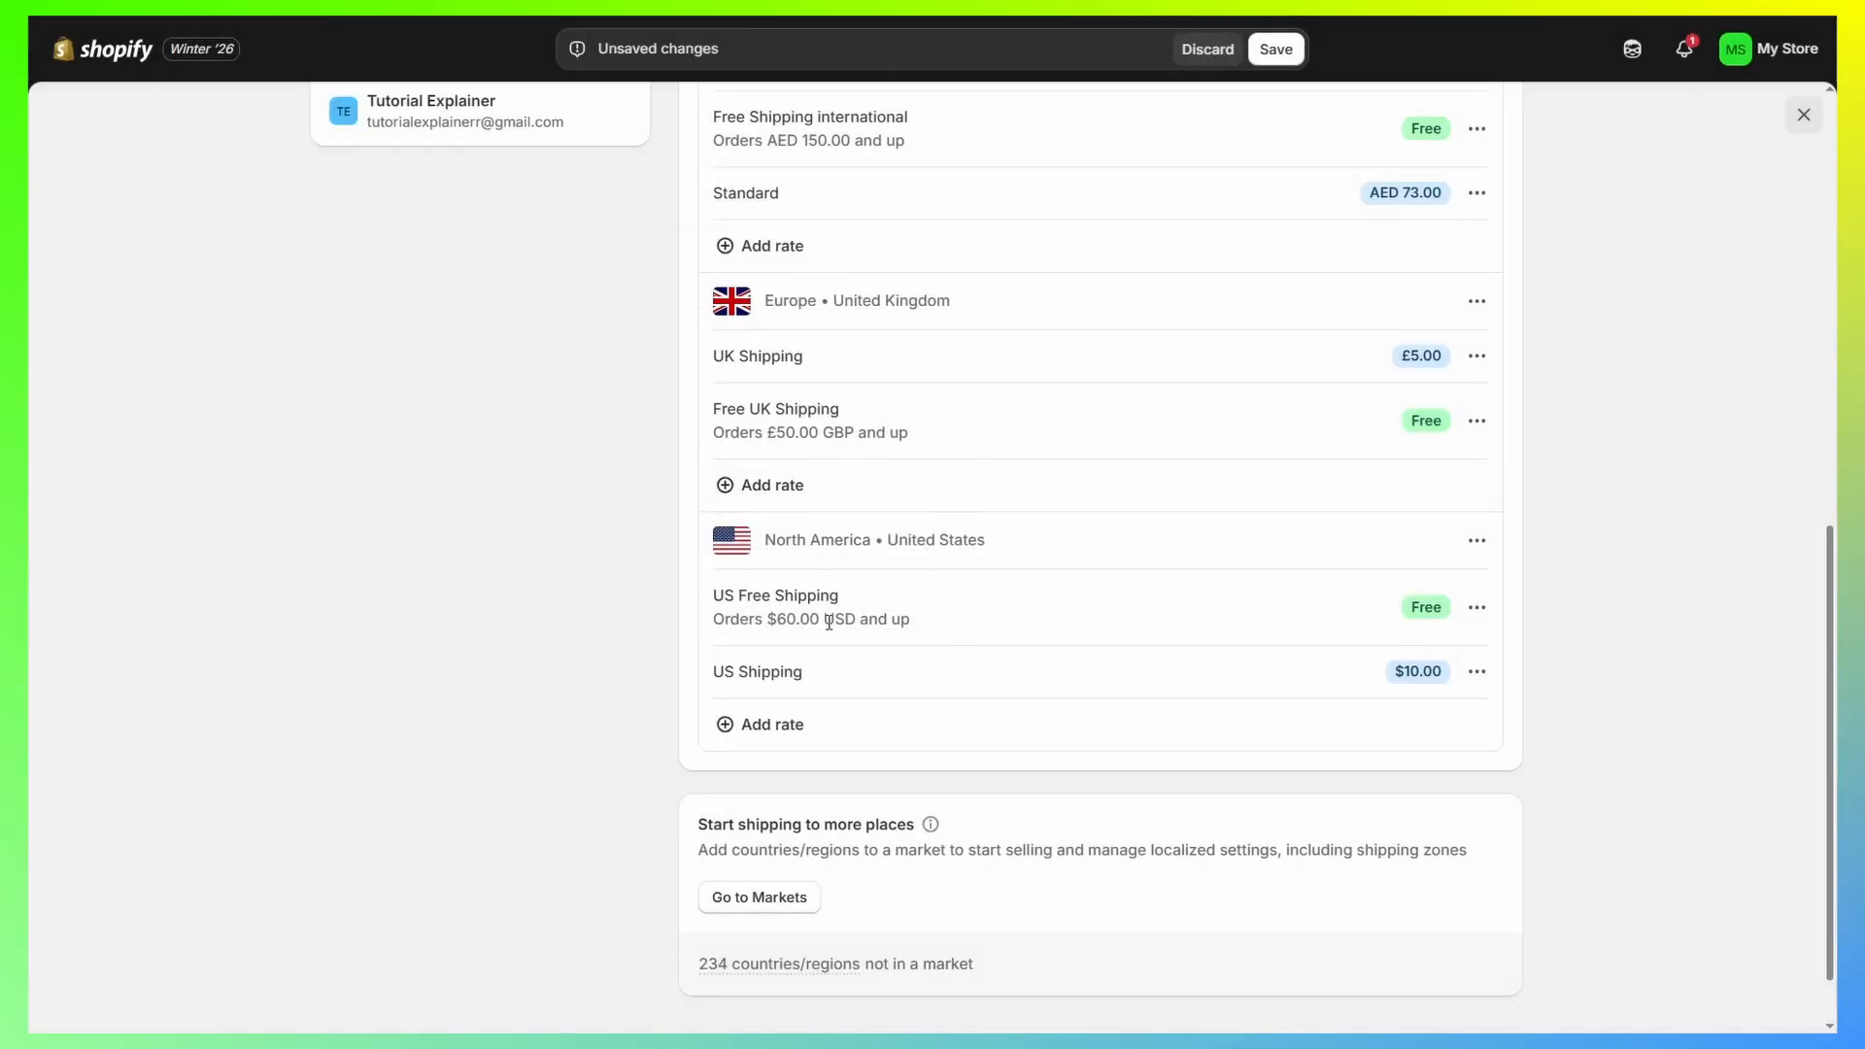
Save the shipping profile and review the rates listed under each shipping zone.
{"action": "scroll", "coordinate": [1162, 766], "scroll_direction": "up", "scroll_amount": 10}
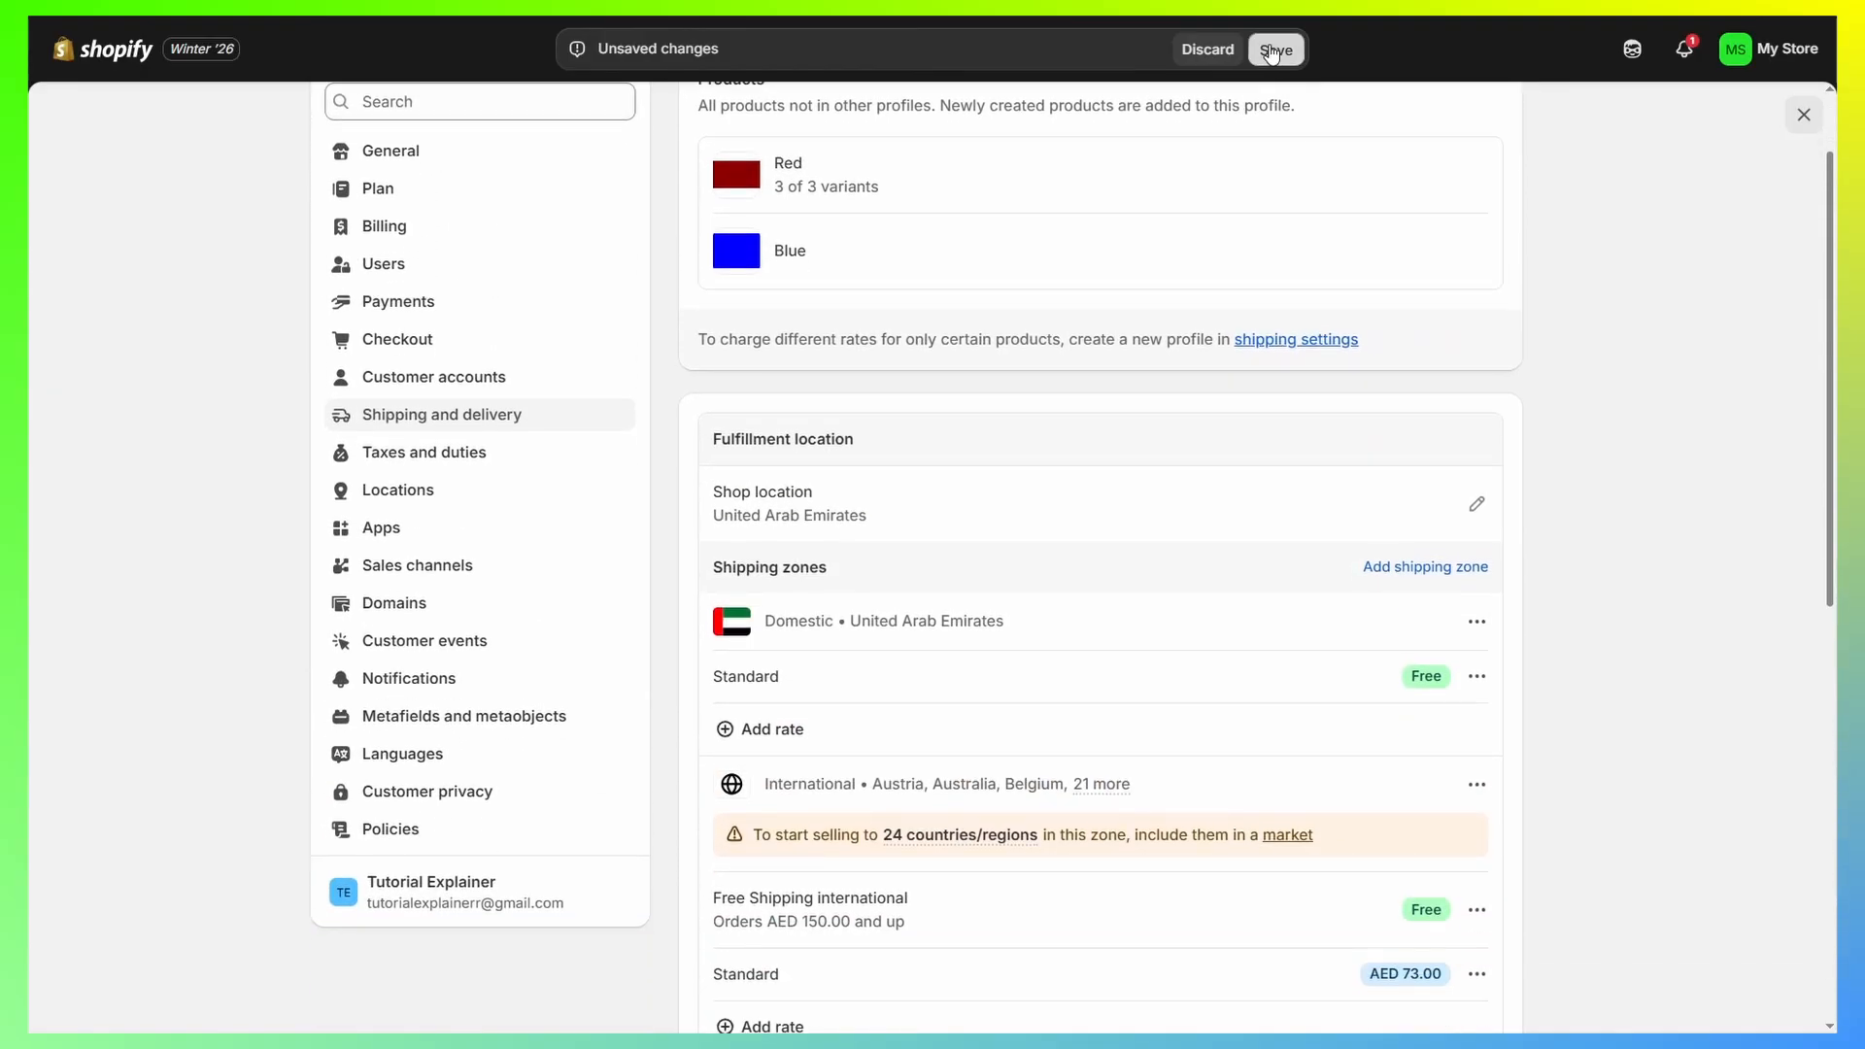
{"action": "left_click", "coordinate": [1272, 53]}
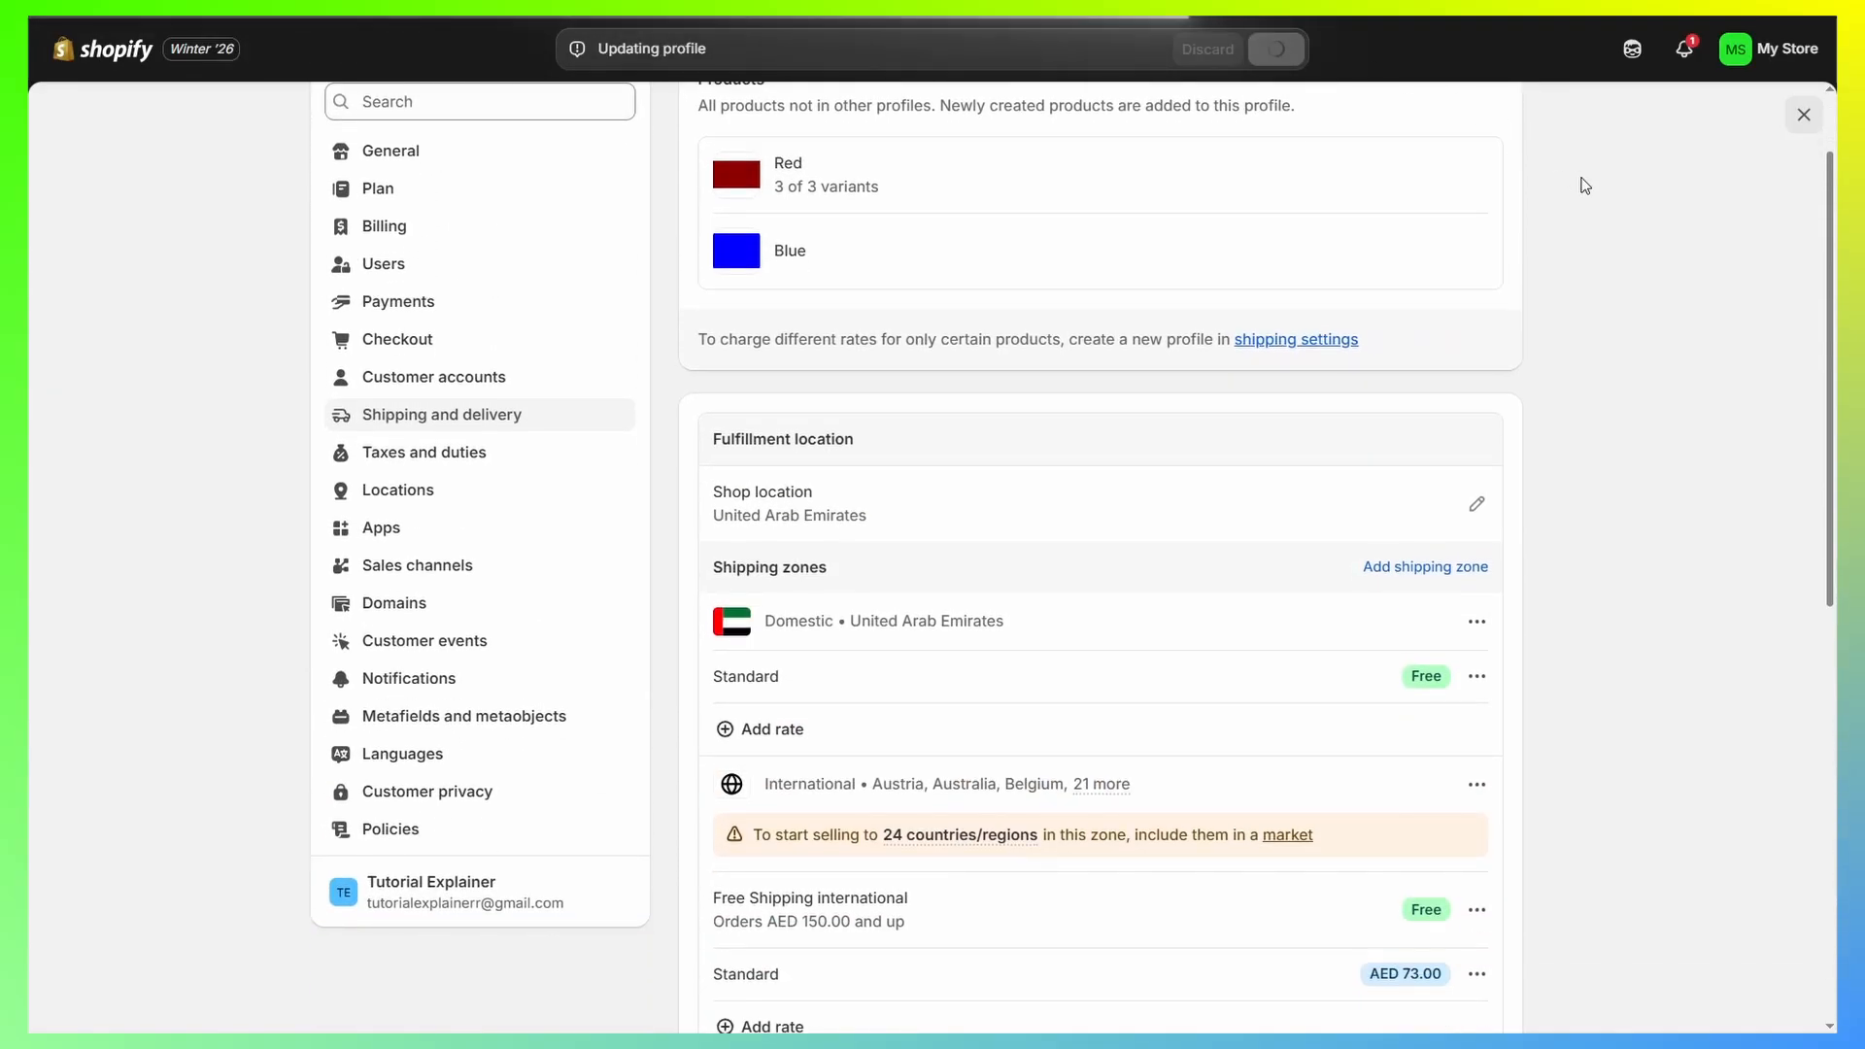
{"action": "scroll", "coordinate": [1599, 243], "scroll_direction": "down", "scroll_amount": 6}
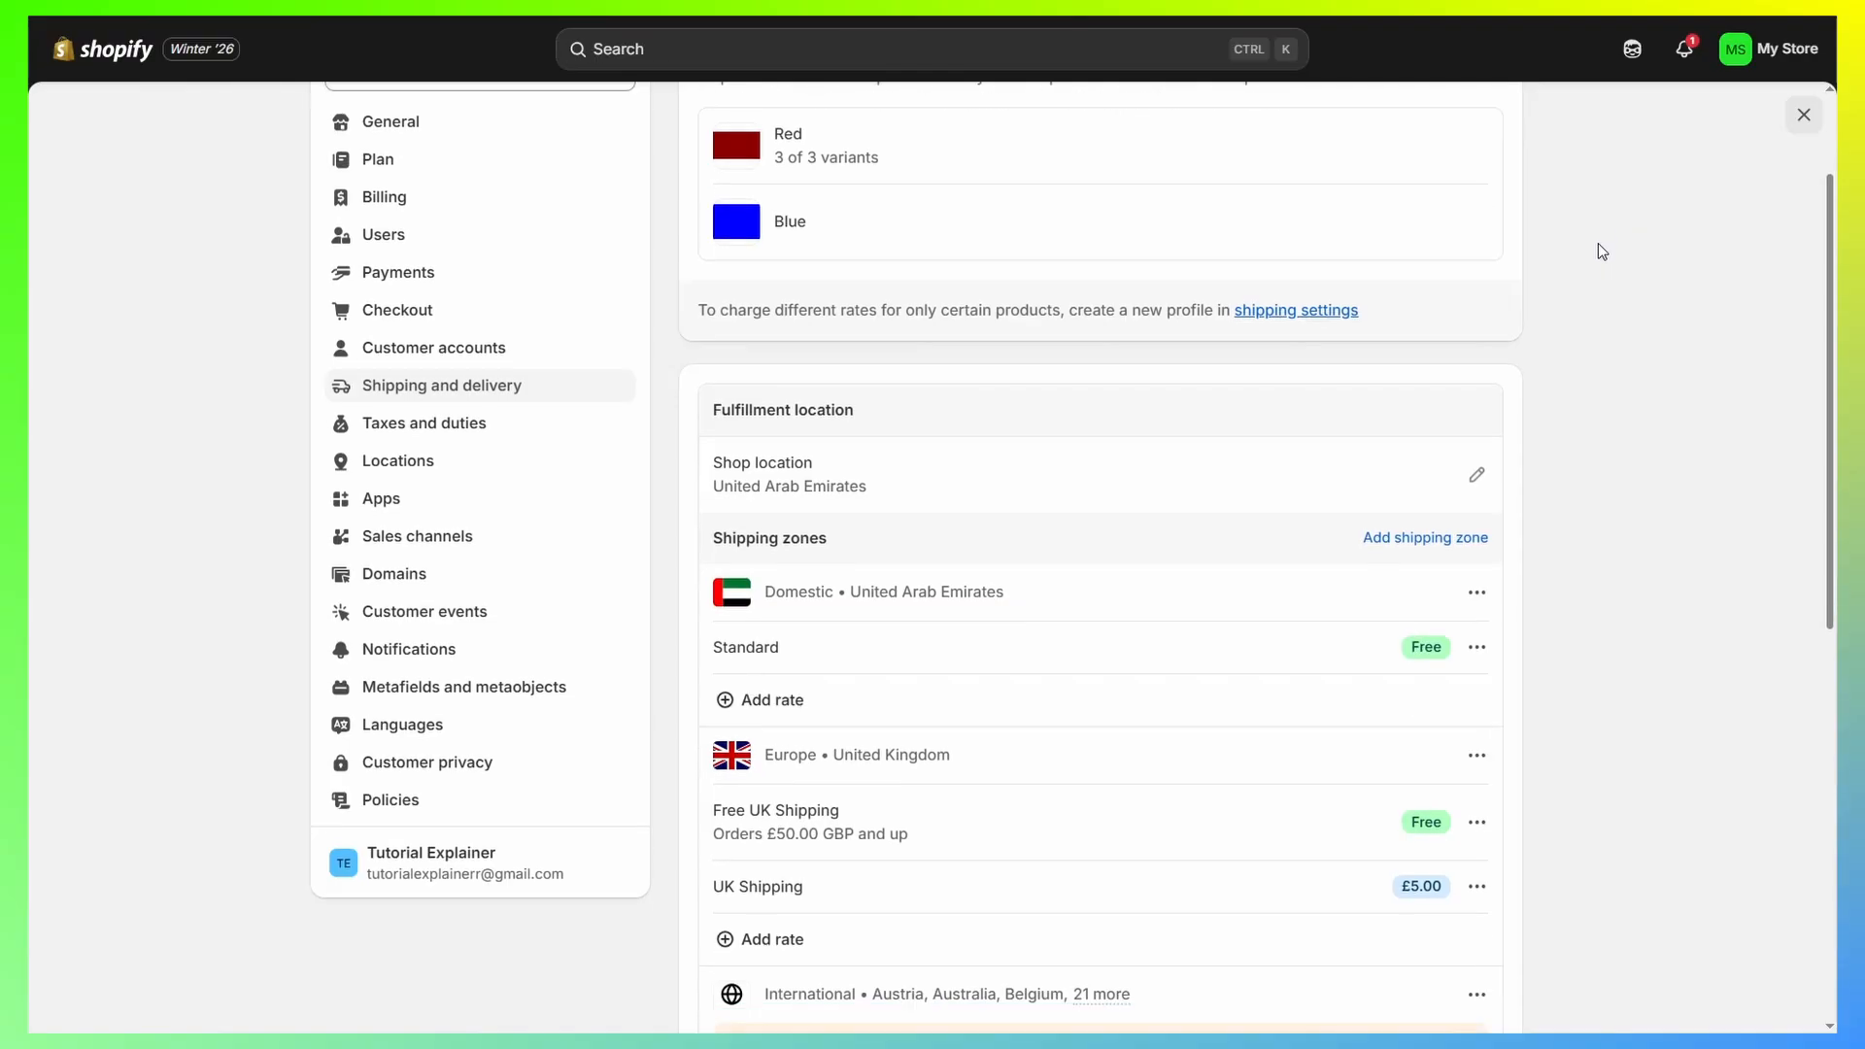
{"action": "scroll", "coordinate": [1606, 353], "scroll_direction": "up", "scroll_amount": 7}
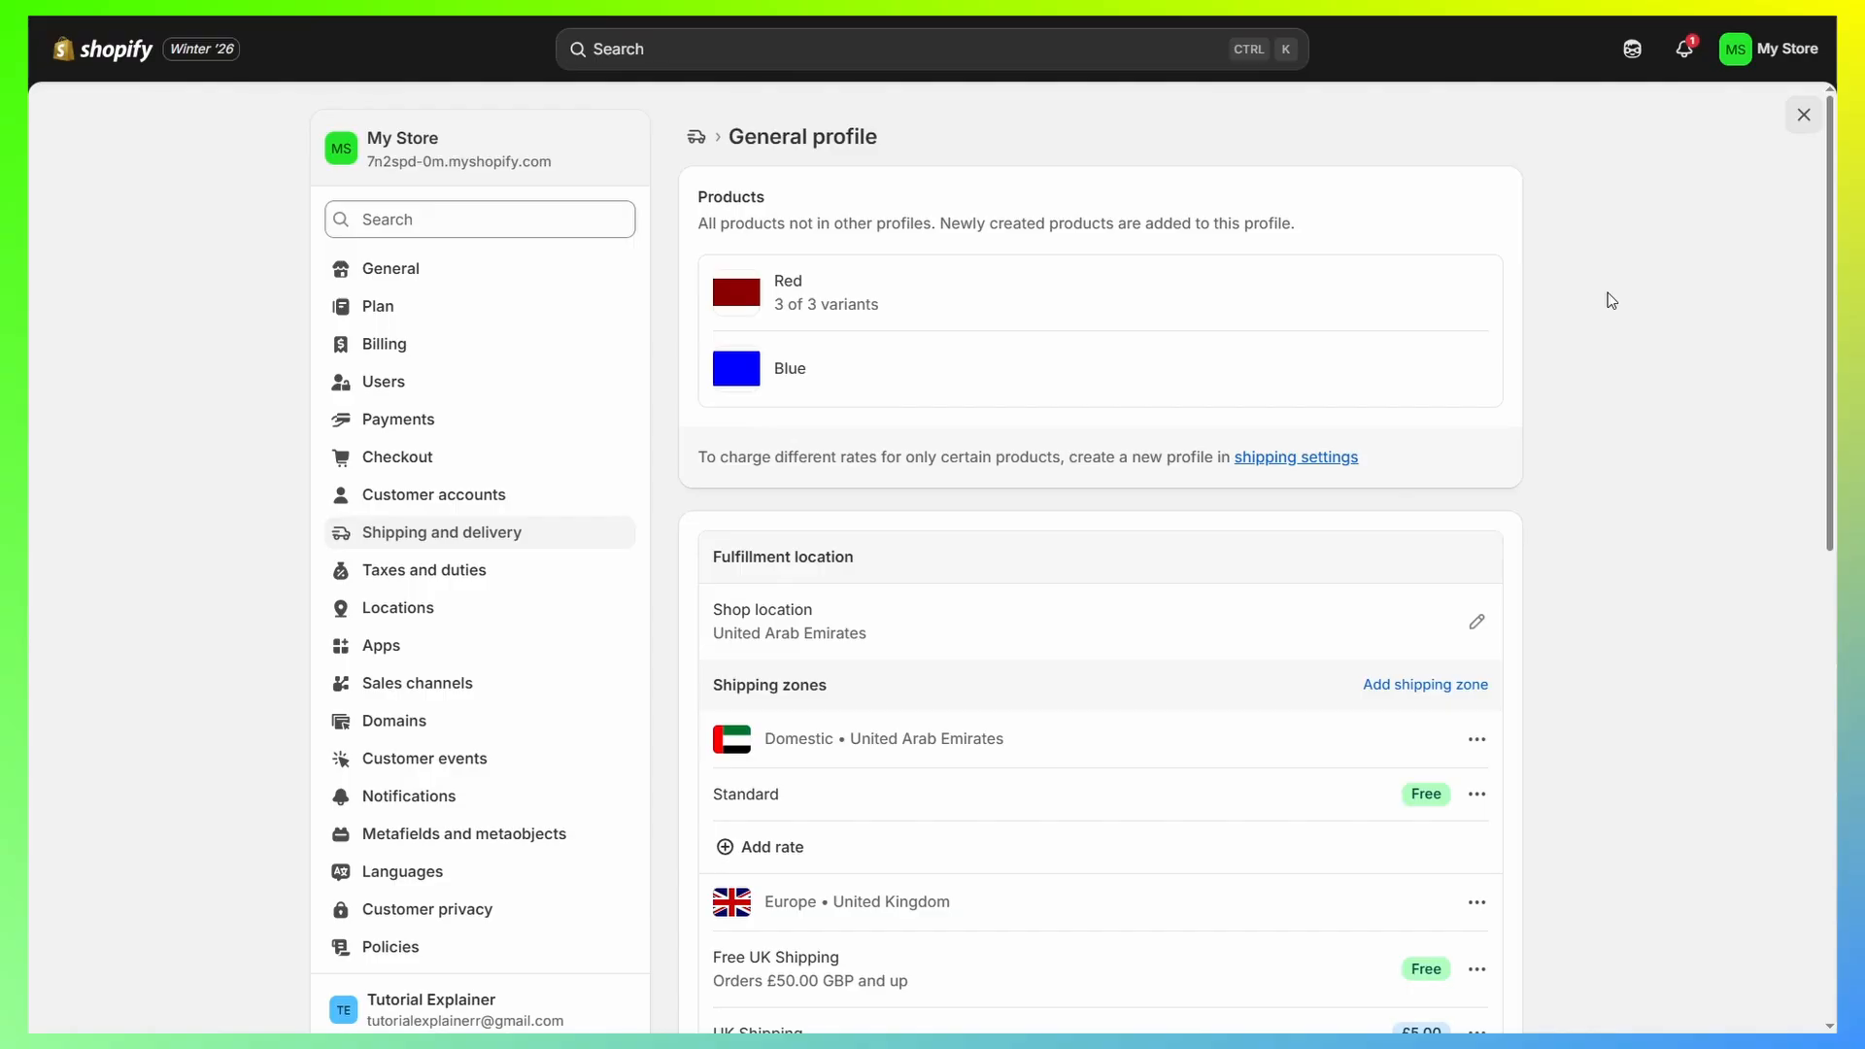
{"action": "scroll", "coordinate": [1608, 295], "scroll_direction": "down", "scroll_amount": 6}
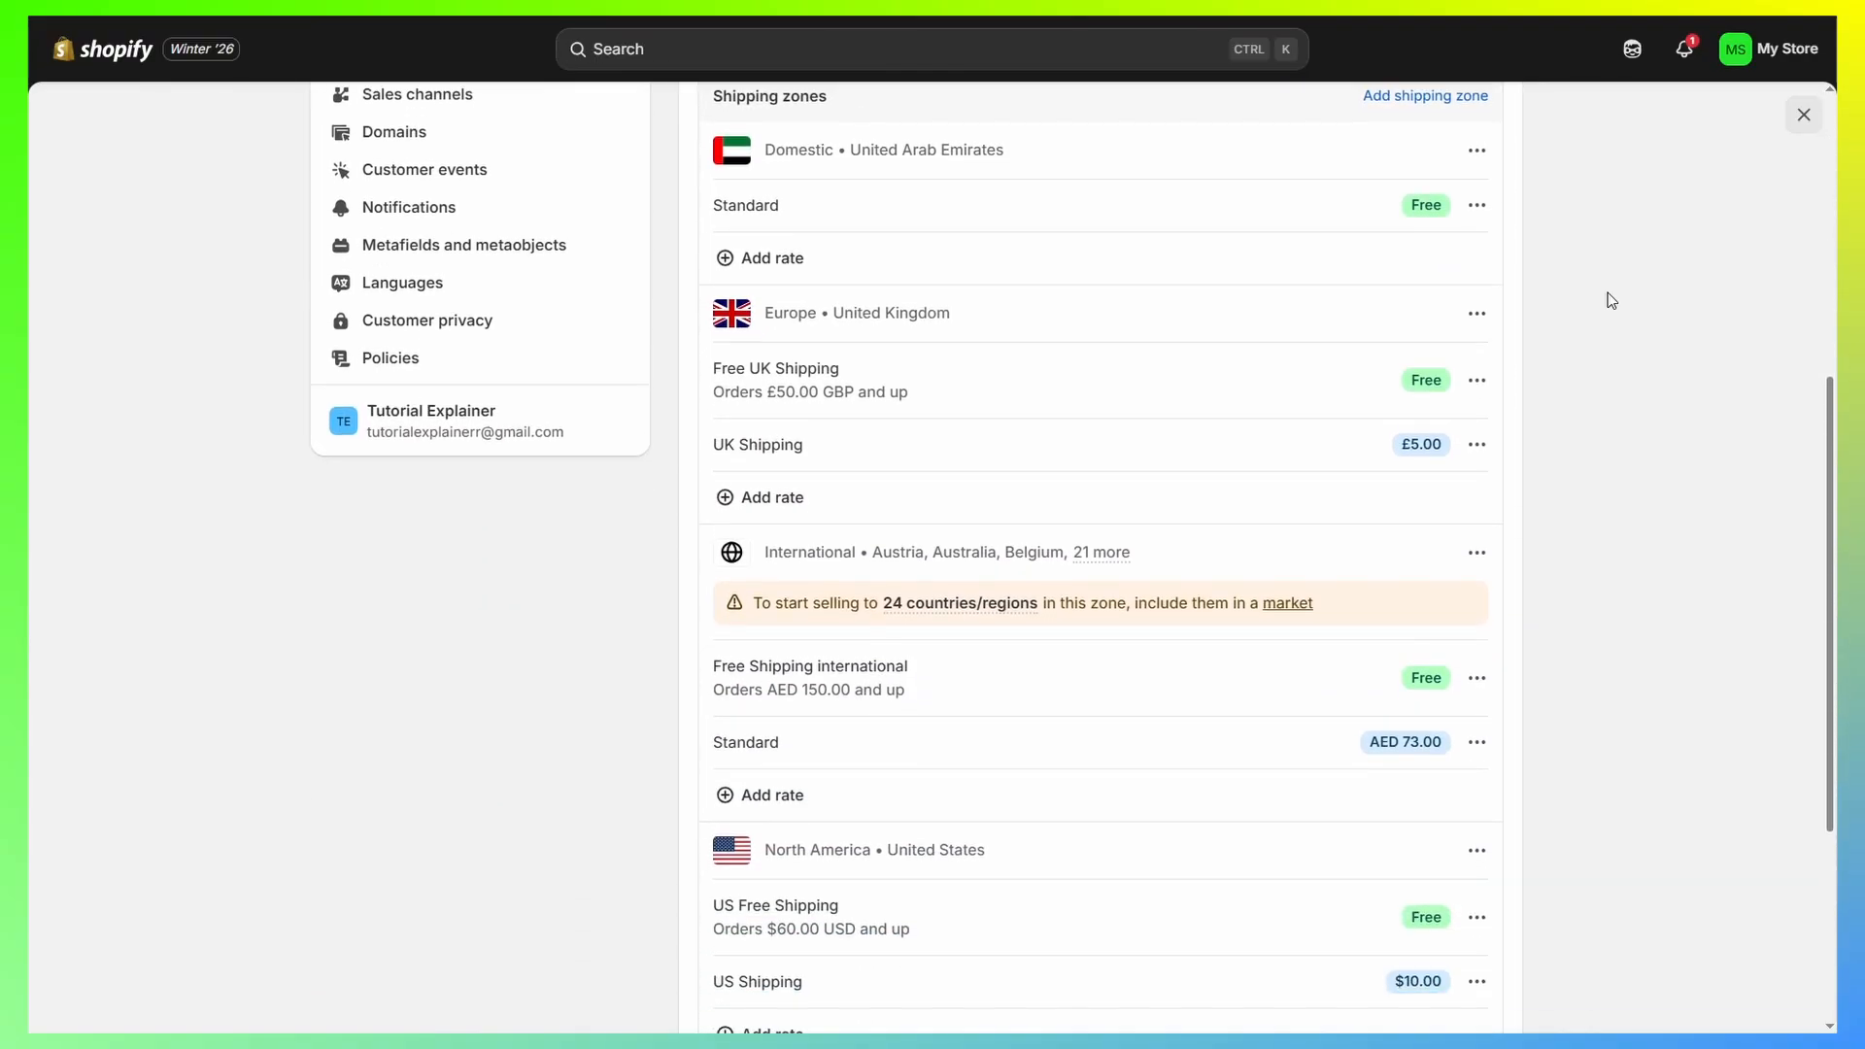